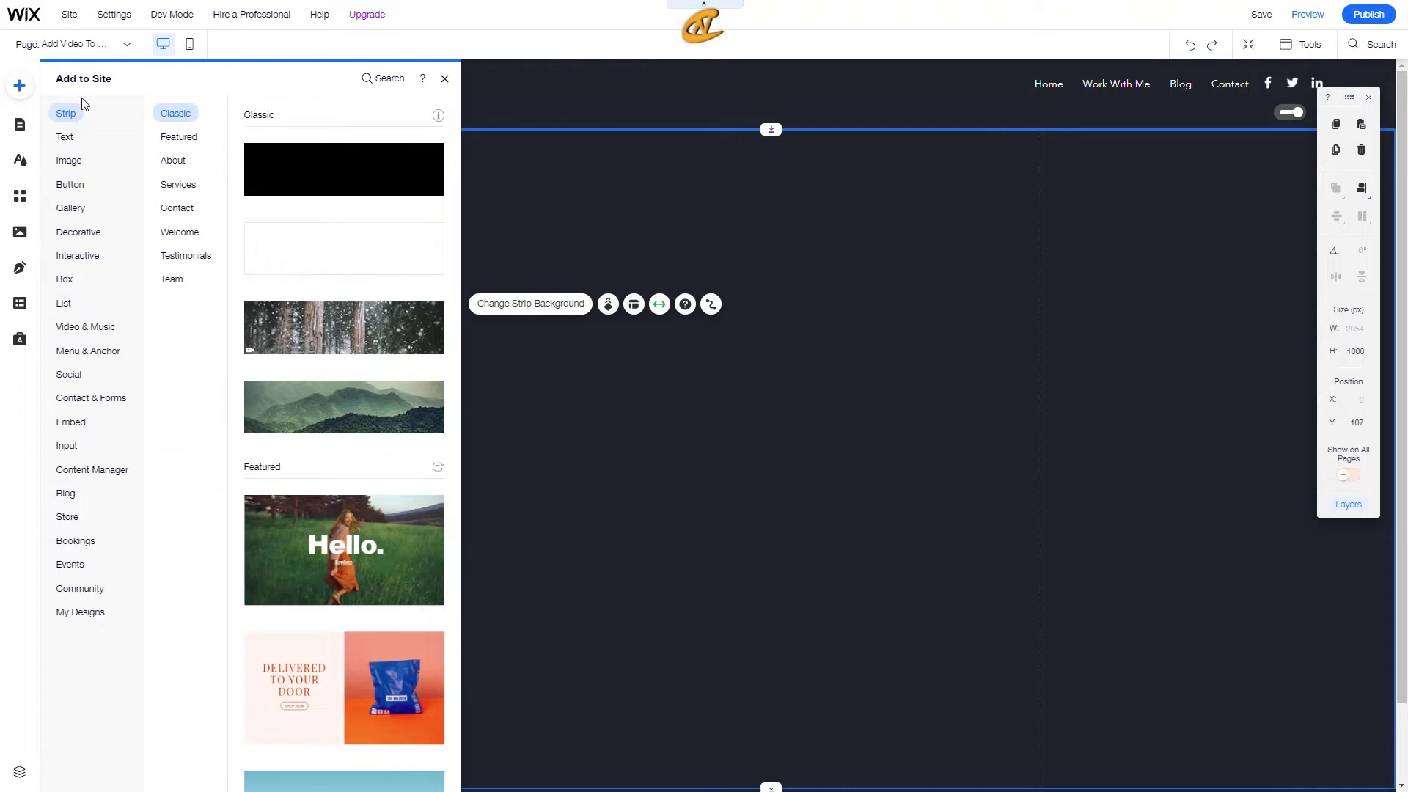
Browse Video & Music's Wix Video, VideoBox, Video Mask and Transparent Video, returning to Single Video Players.
{"action": "left_click", "coordinate": [88, 329]}
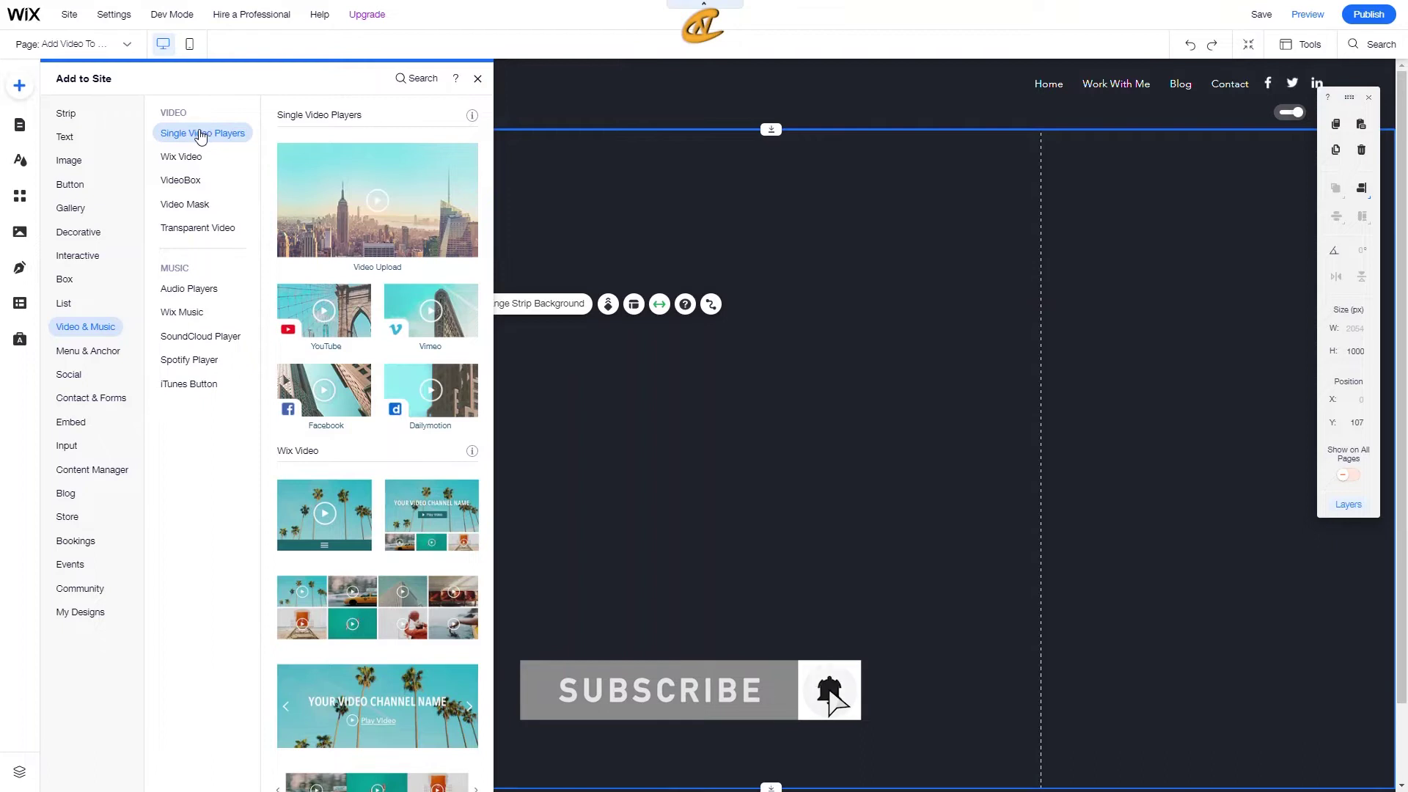
{"action": "left_click", "coordinate": [182, 160]}
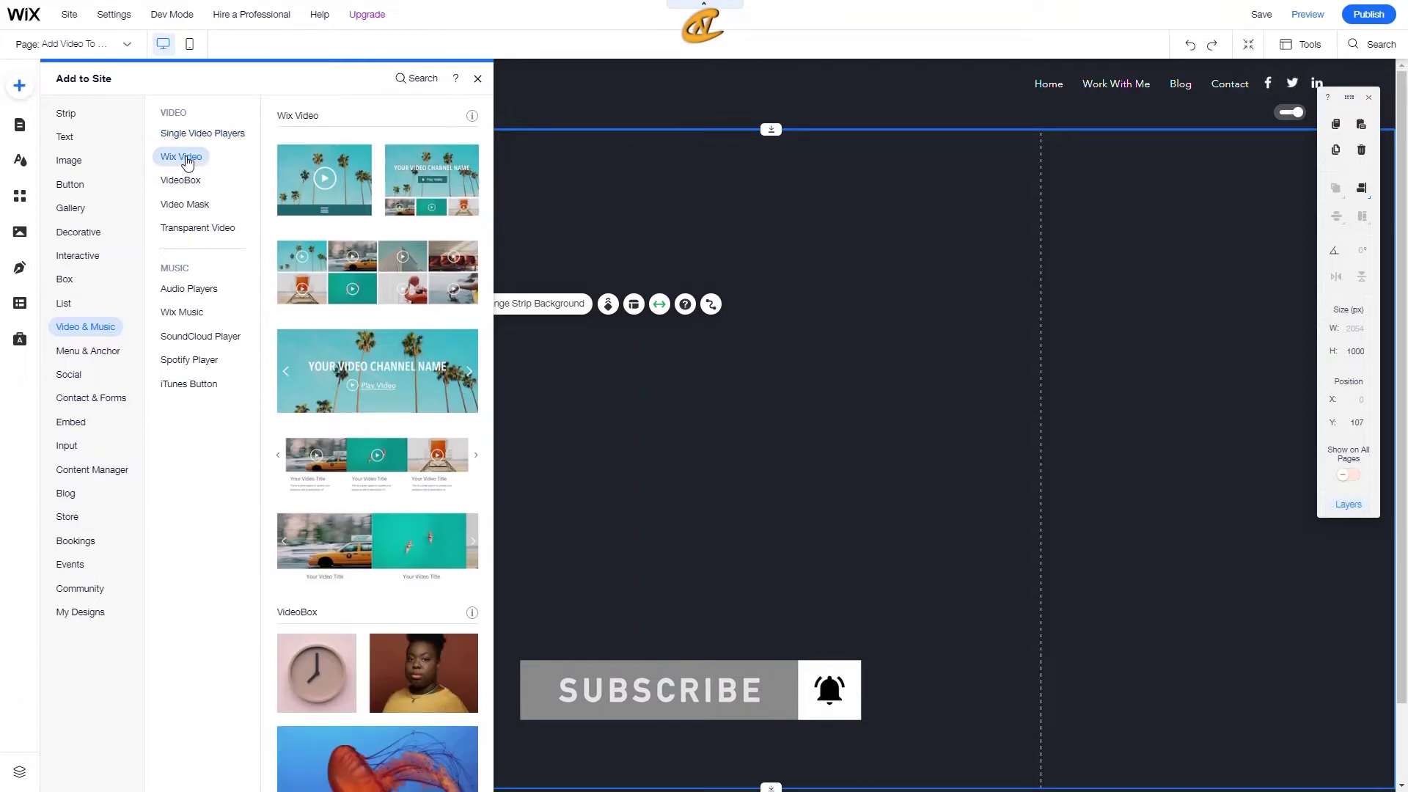
{"action": "left_click", "coordinate": [170, 180]}
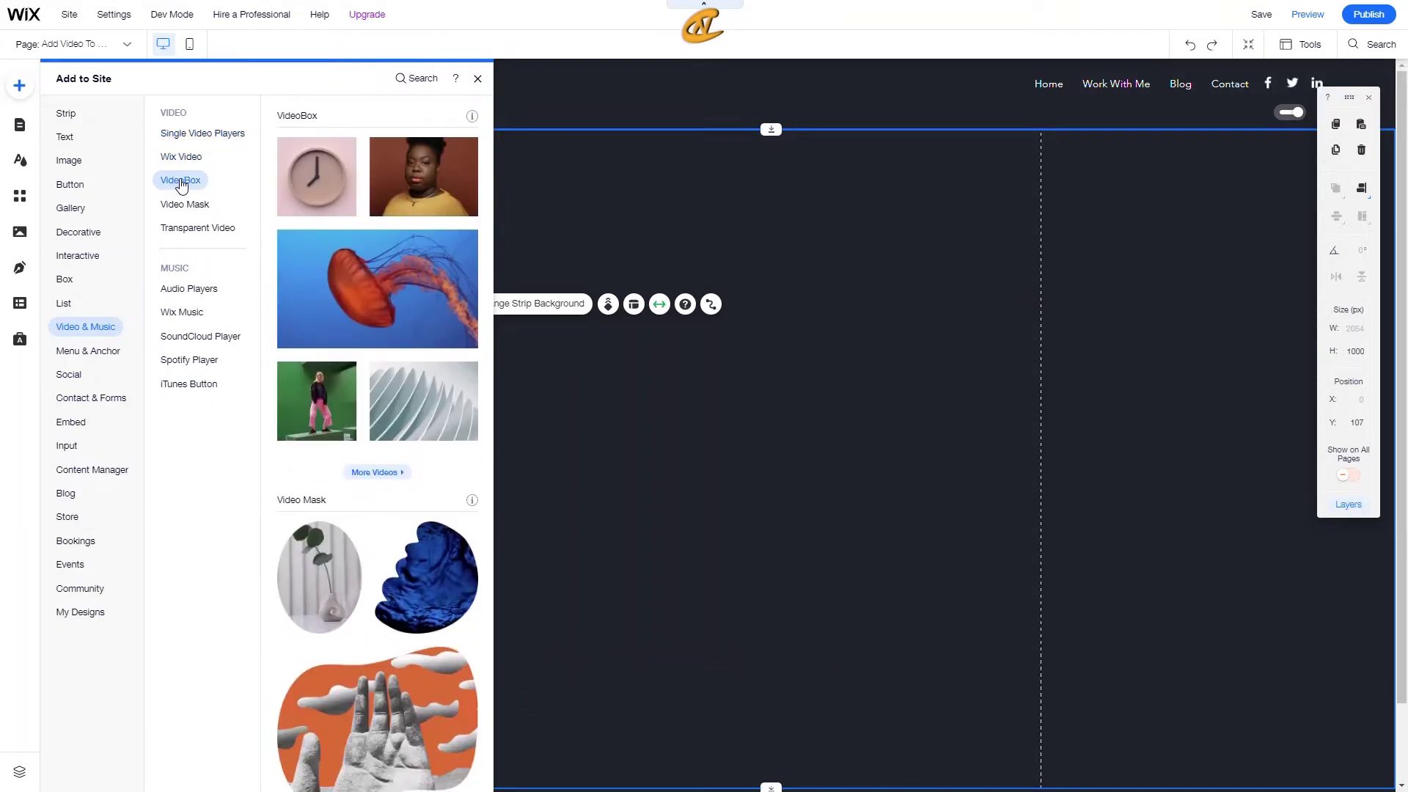
{"action": "left_click", "coordinate": [173, 208]}
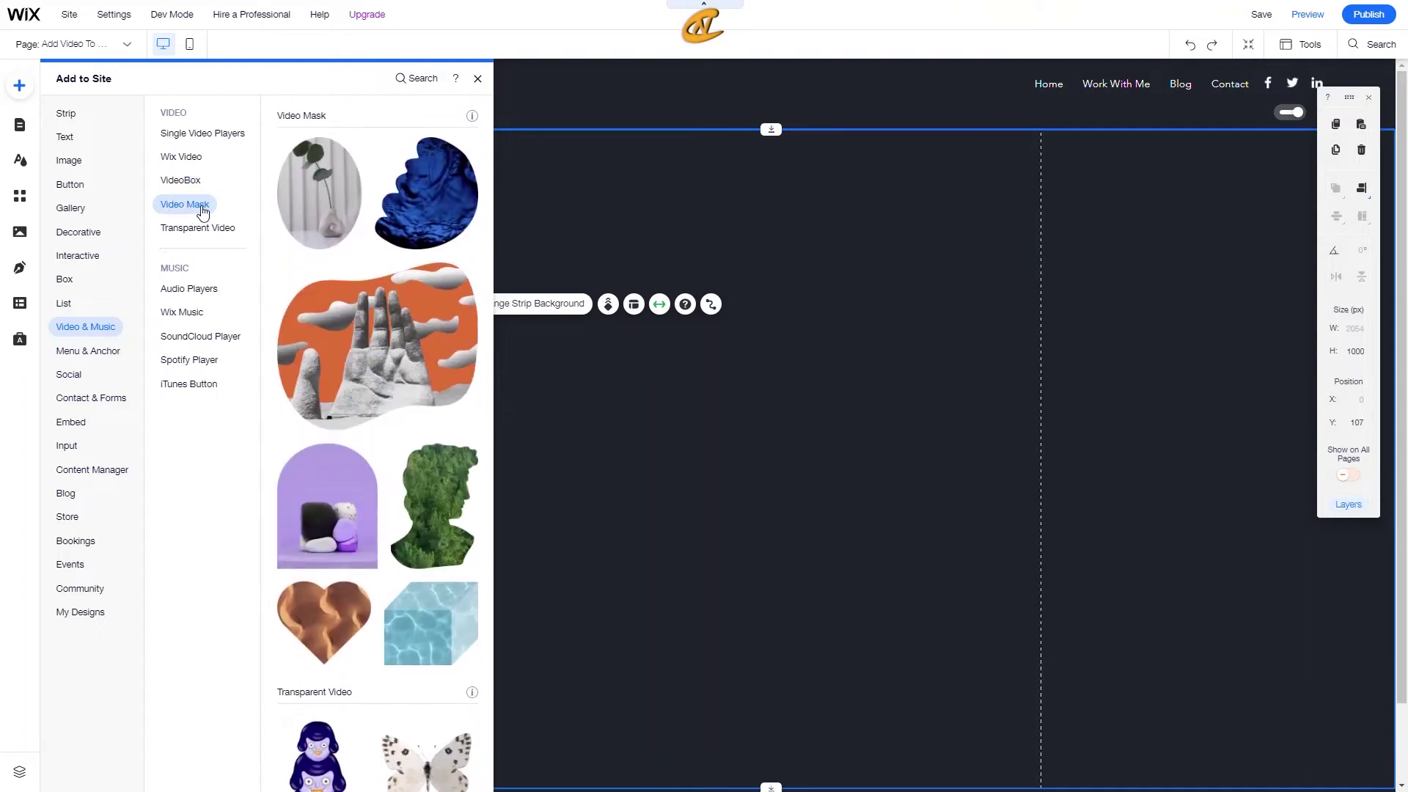
{"action": "left_click", "coordinate": [199, 229]}
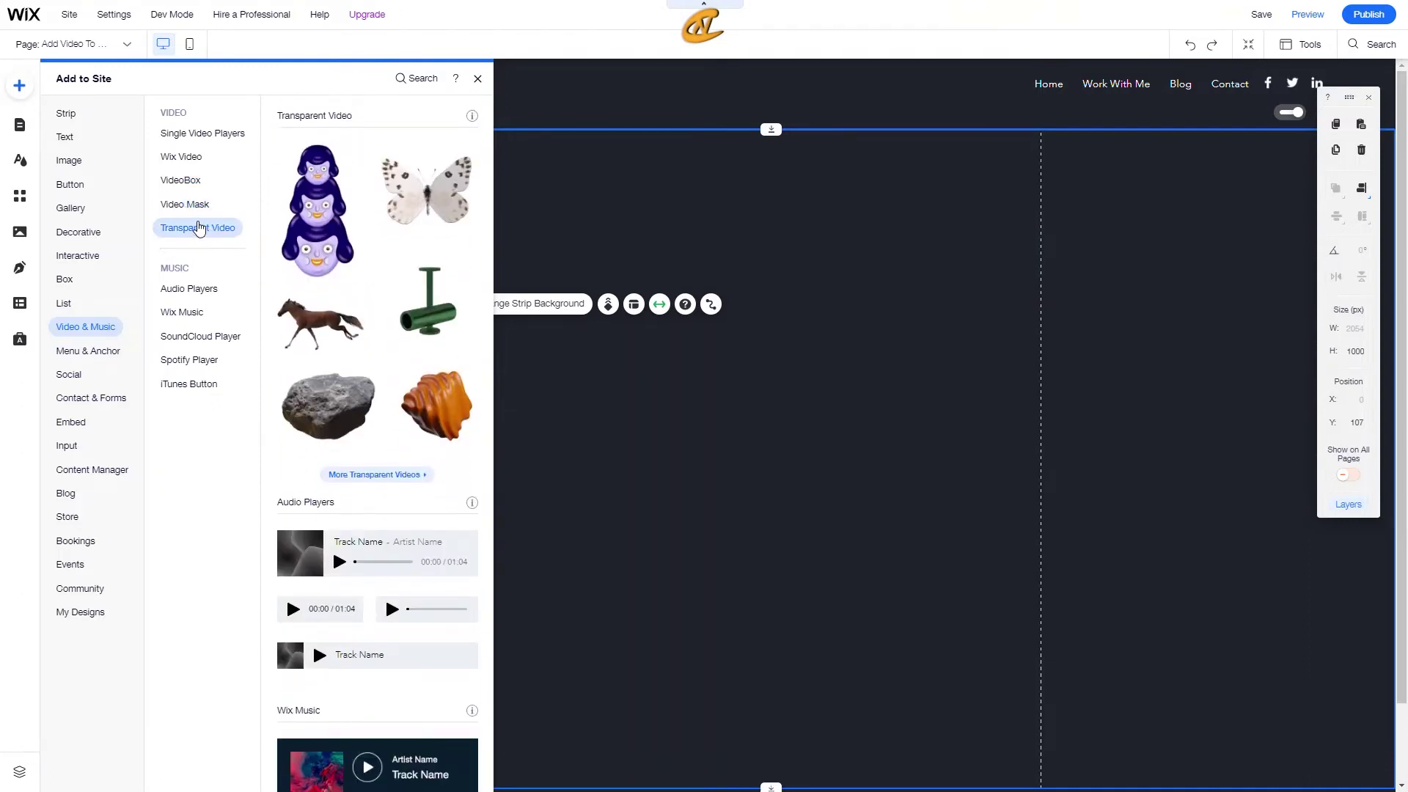
{"action": "scroll", "coordinate": [341, 212], "scroll_direction": "up", "scroll_amount": 10}
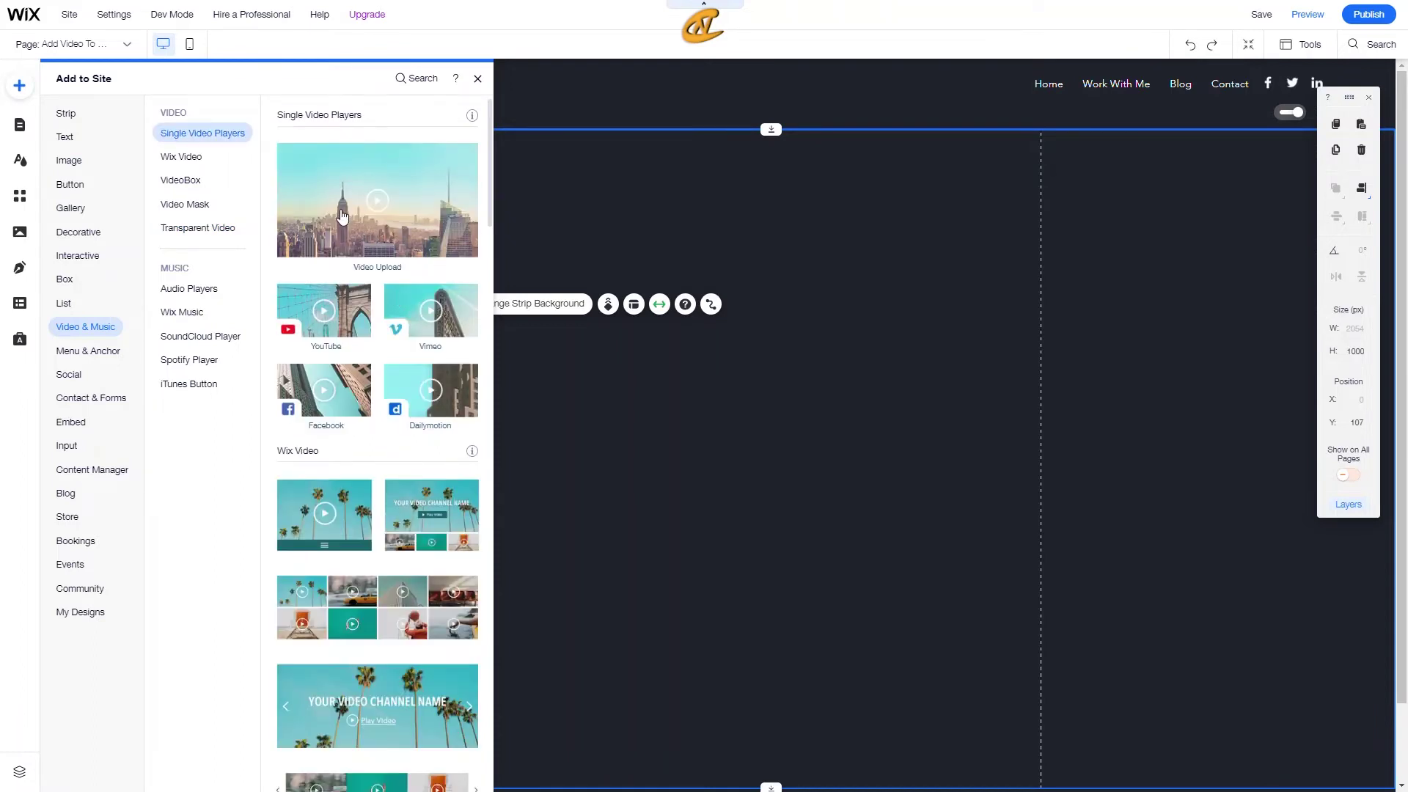
Place a Video Upload player on the strip at X 0, enlarged to 980 × 552.
{"action": "left_click_drag", "start_coordinate": [372, 239], "coordinate": [603, 337]}
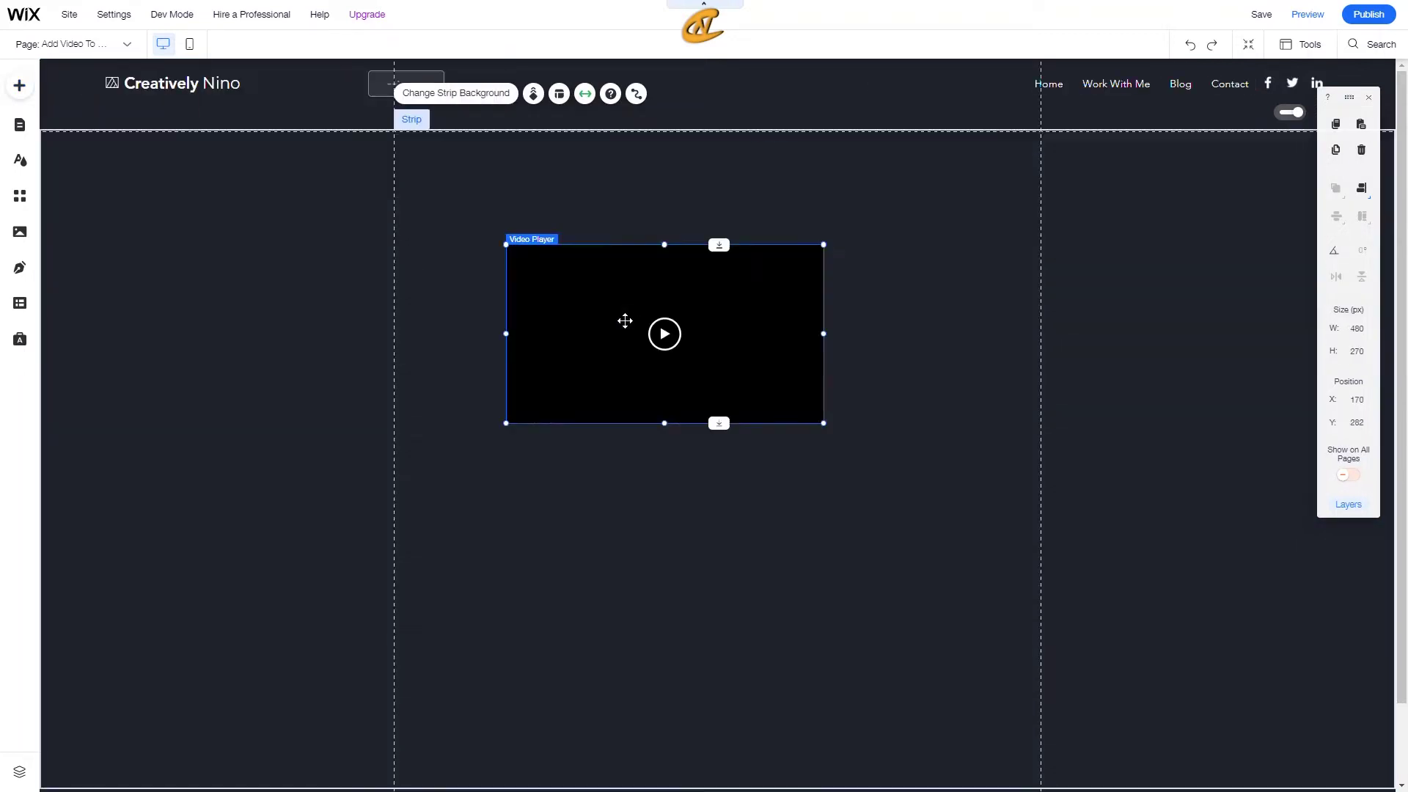
{"action": "left_click_drag", "start_coordinate": [685, 355], "coordinate": [631, 324]}
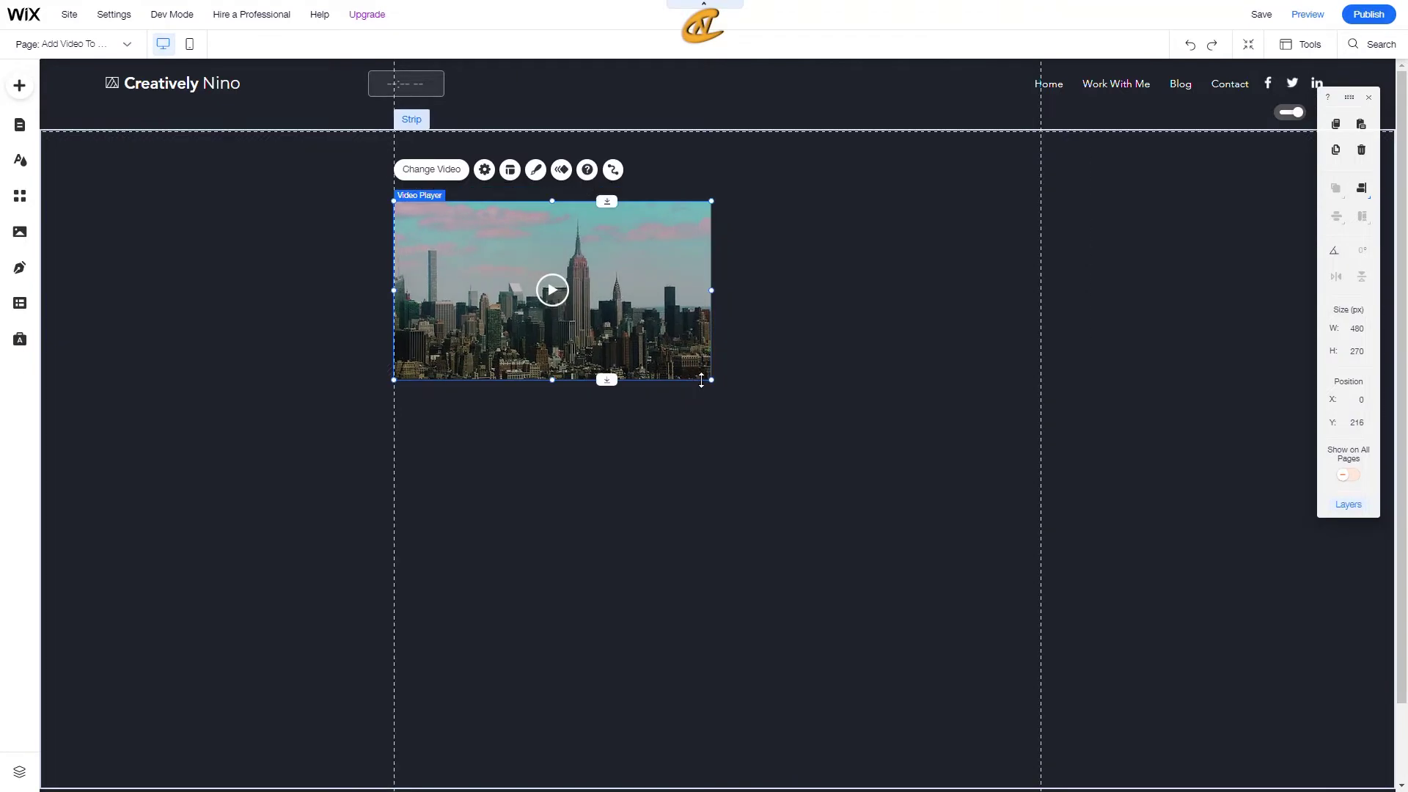
{"action": "left_click_drag", "start_coordinate": [710, 381], "coordinate": [1084, 484]}
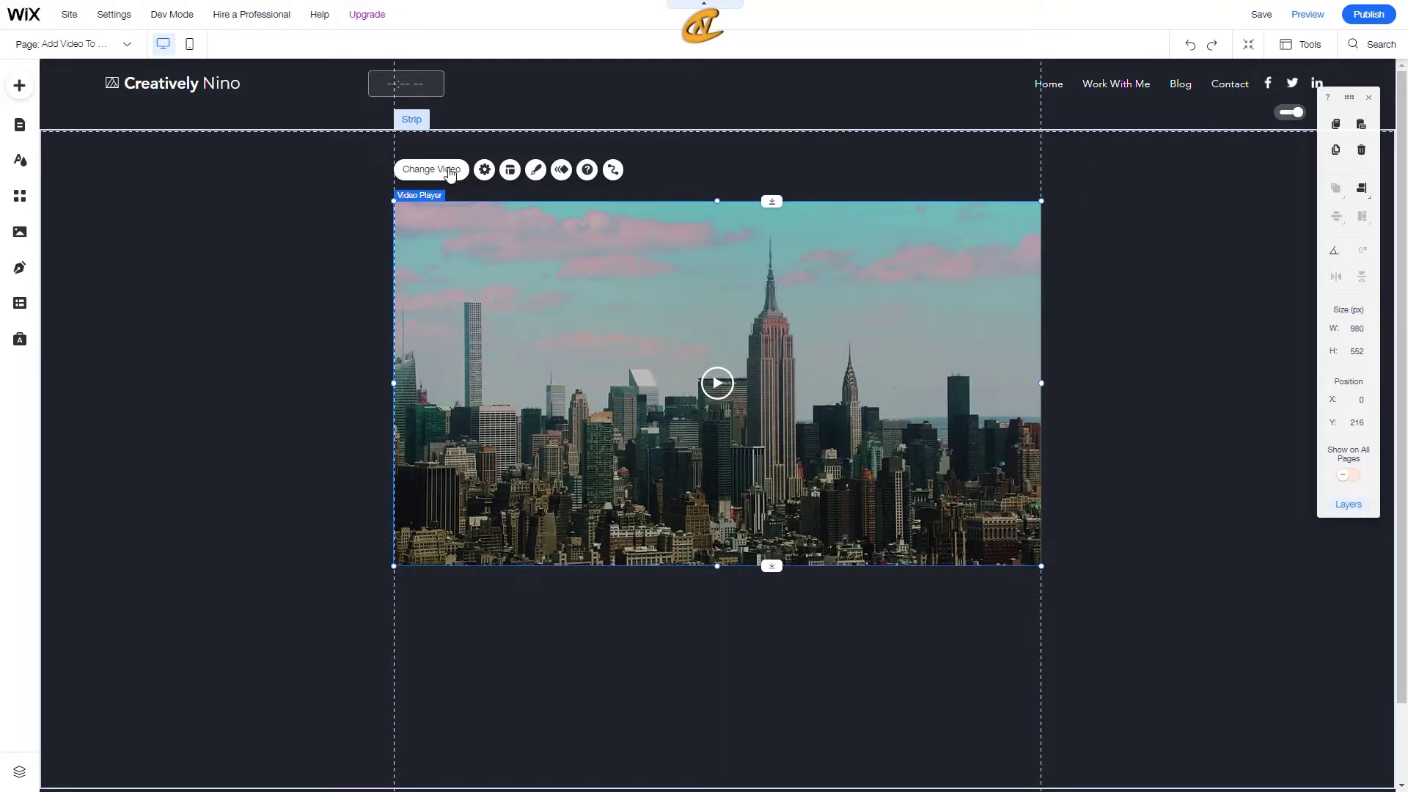
Switch the player's video source to YouTube so it shows Plane Overhead, then return to Add.
{"action": "left_click", "coordinate": [428, 171]}
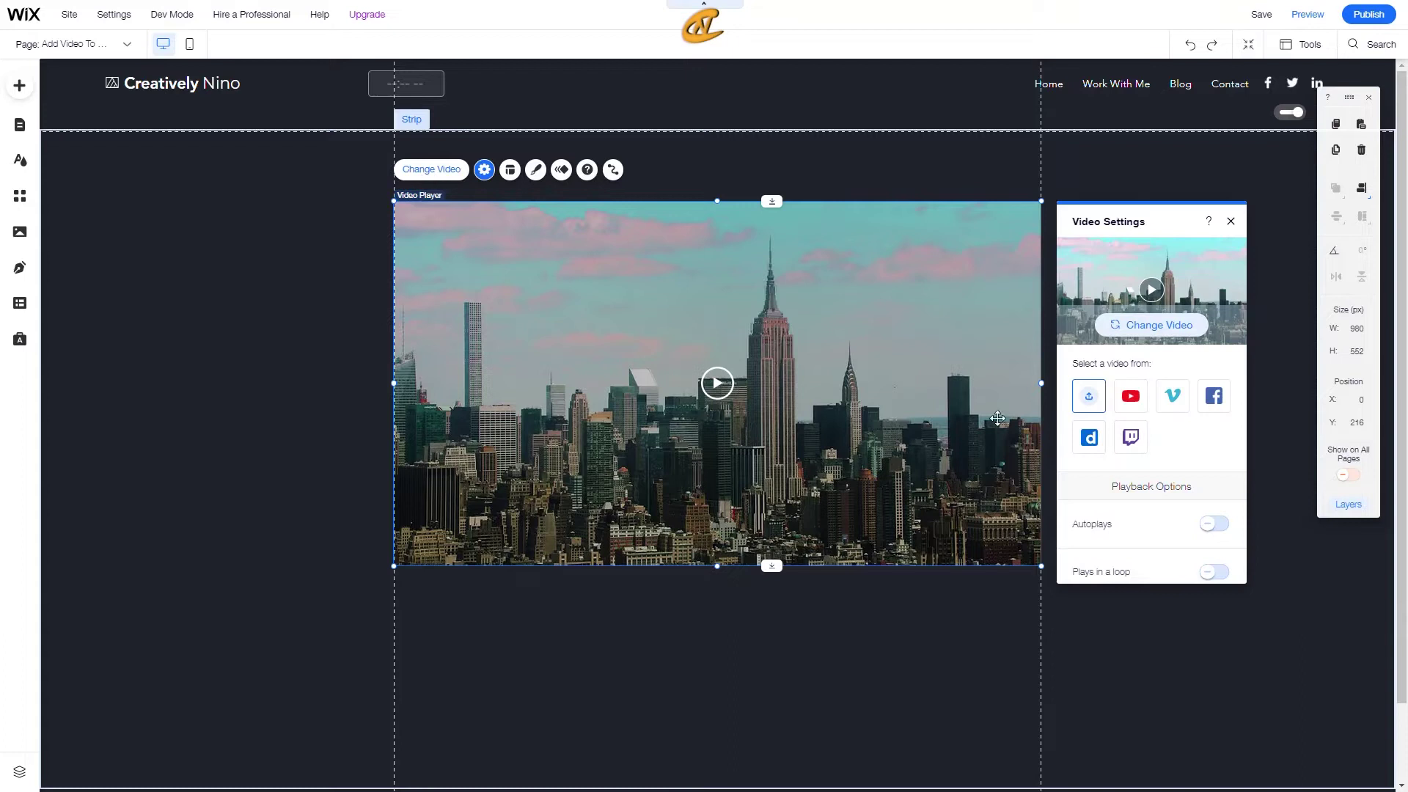
{"action": "left_click", "coordinate": [1089, 397]}
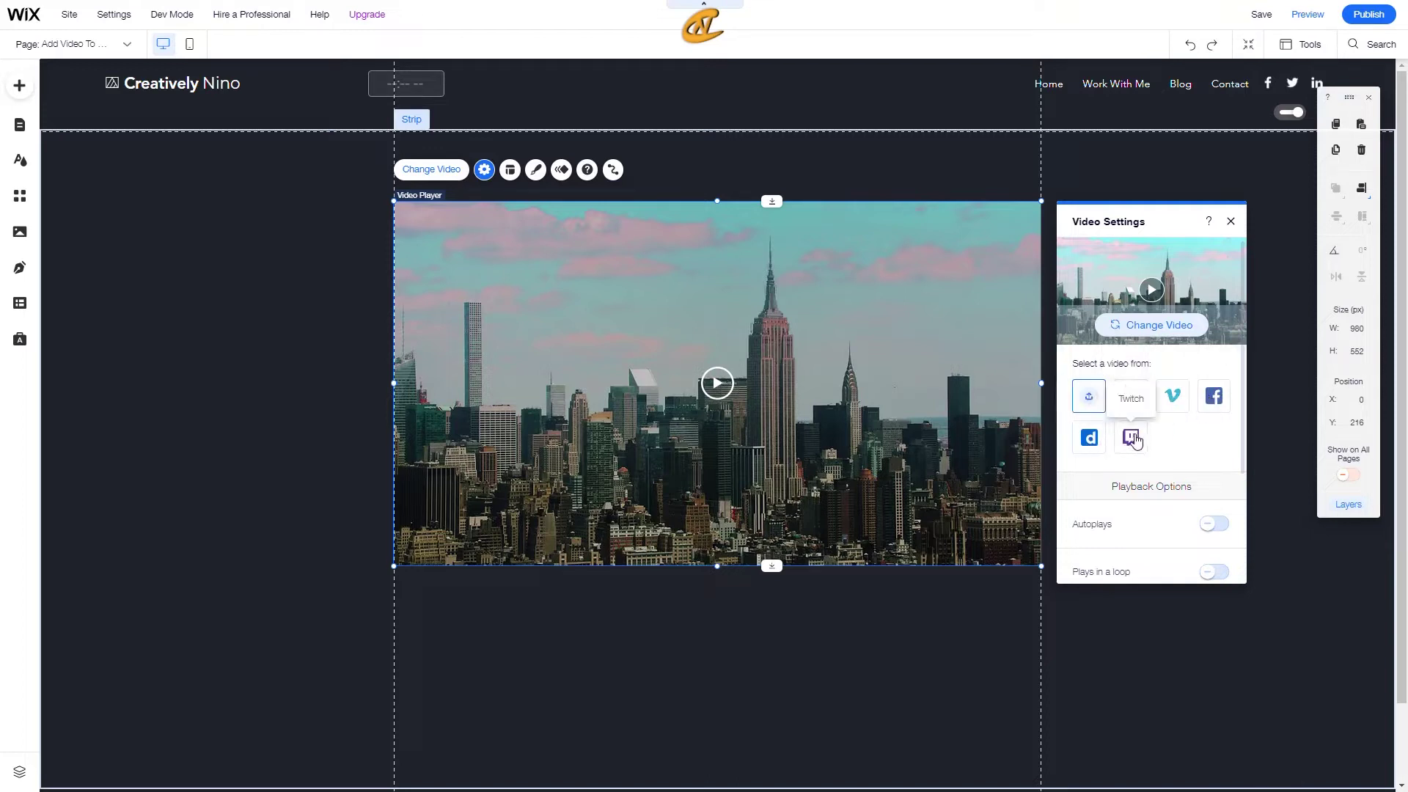
{"action": "scroll", "coordinate": [1170, 445], "scroll_direction": "down", "scroll_amount": 2}
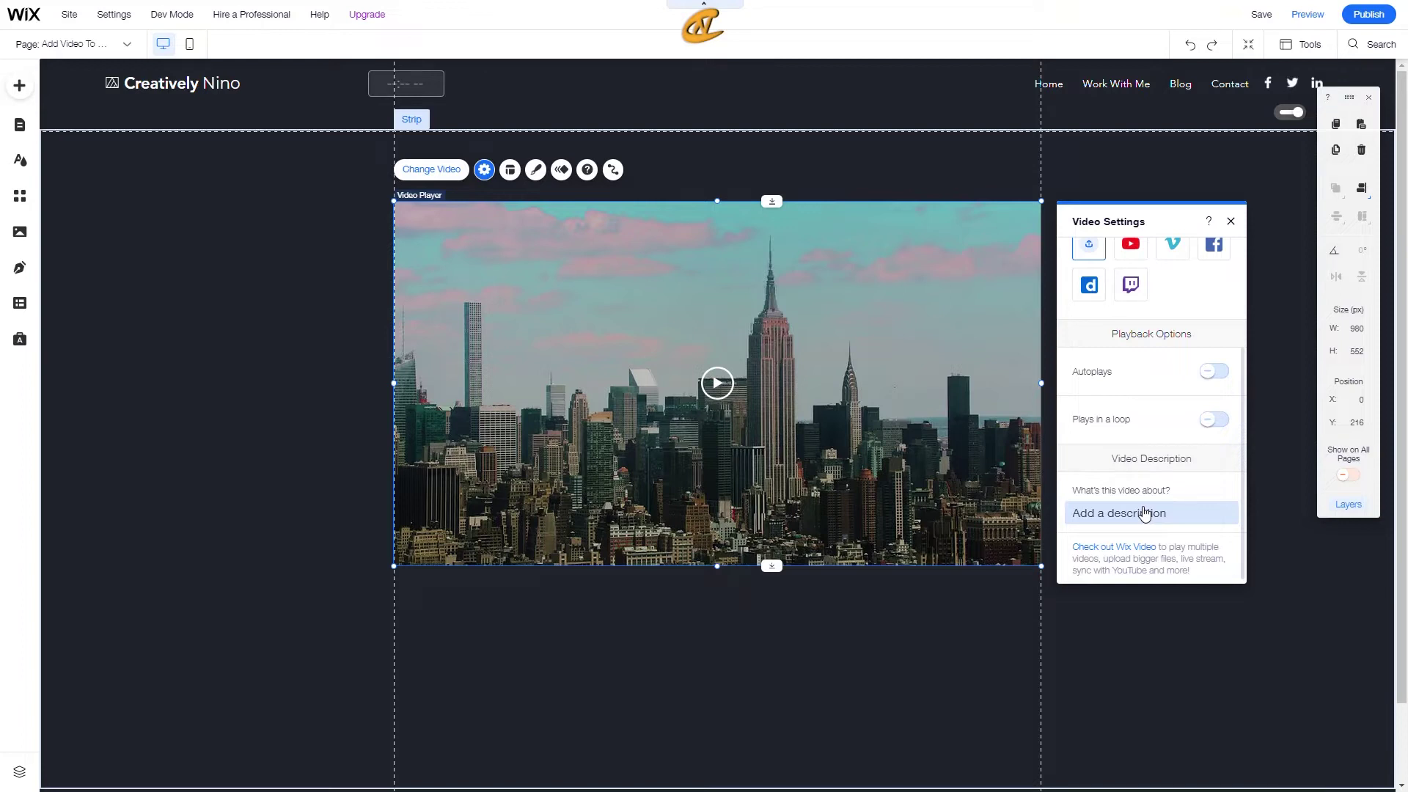
{"action": "scroll", "coordinate": [1144, 304], "scroll_direction": "up", "scroll_amount": 3}
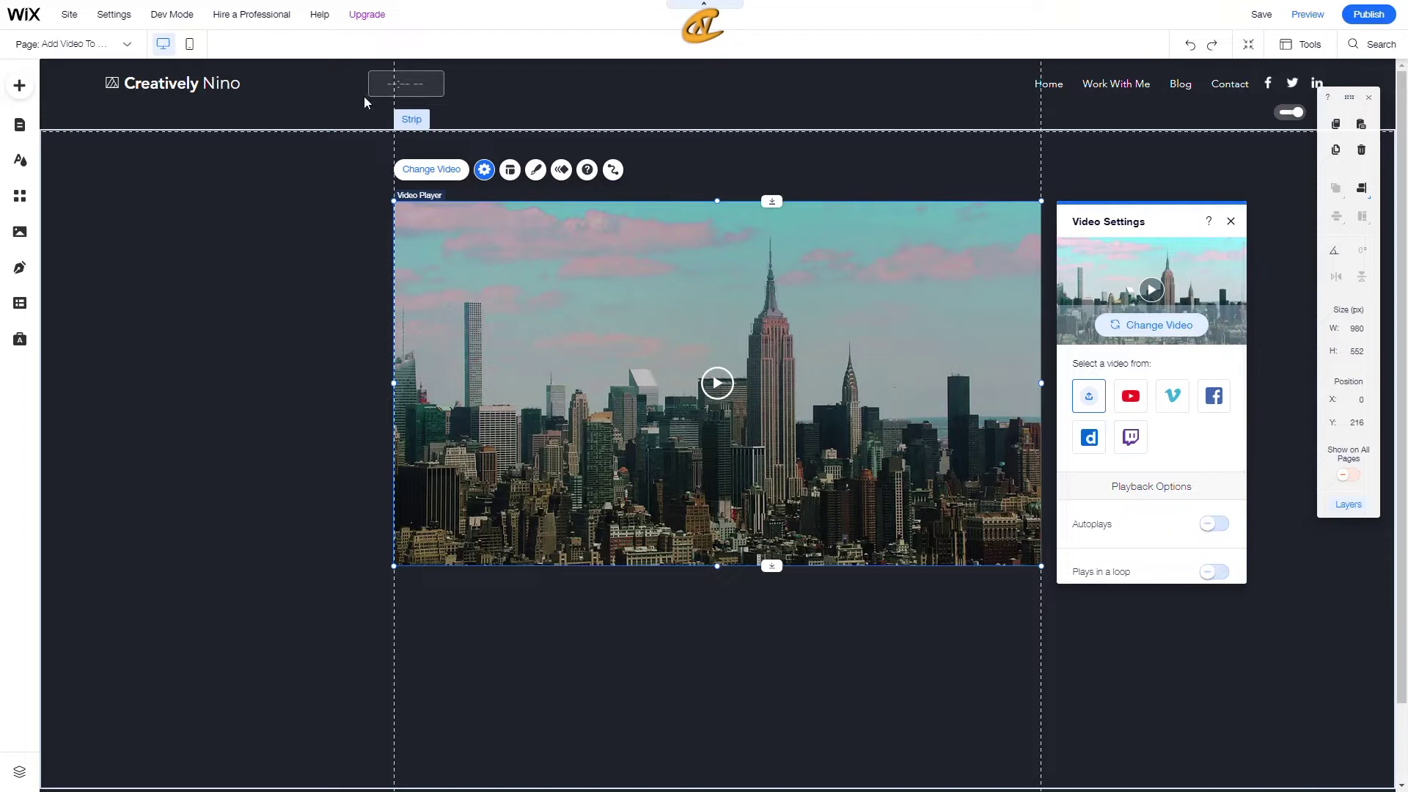
{"action": "left_click", "coordinate": [1130, 396]}
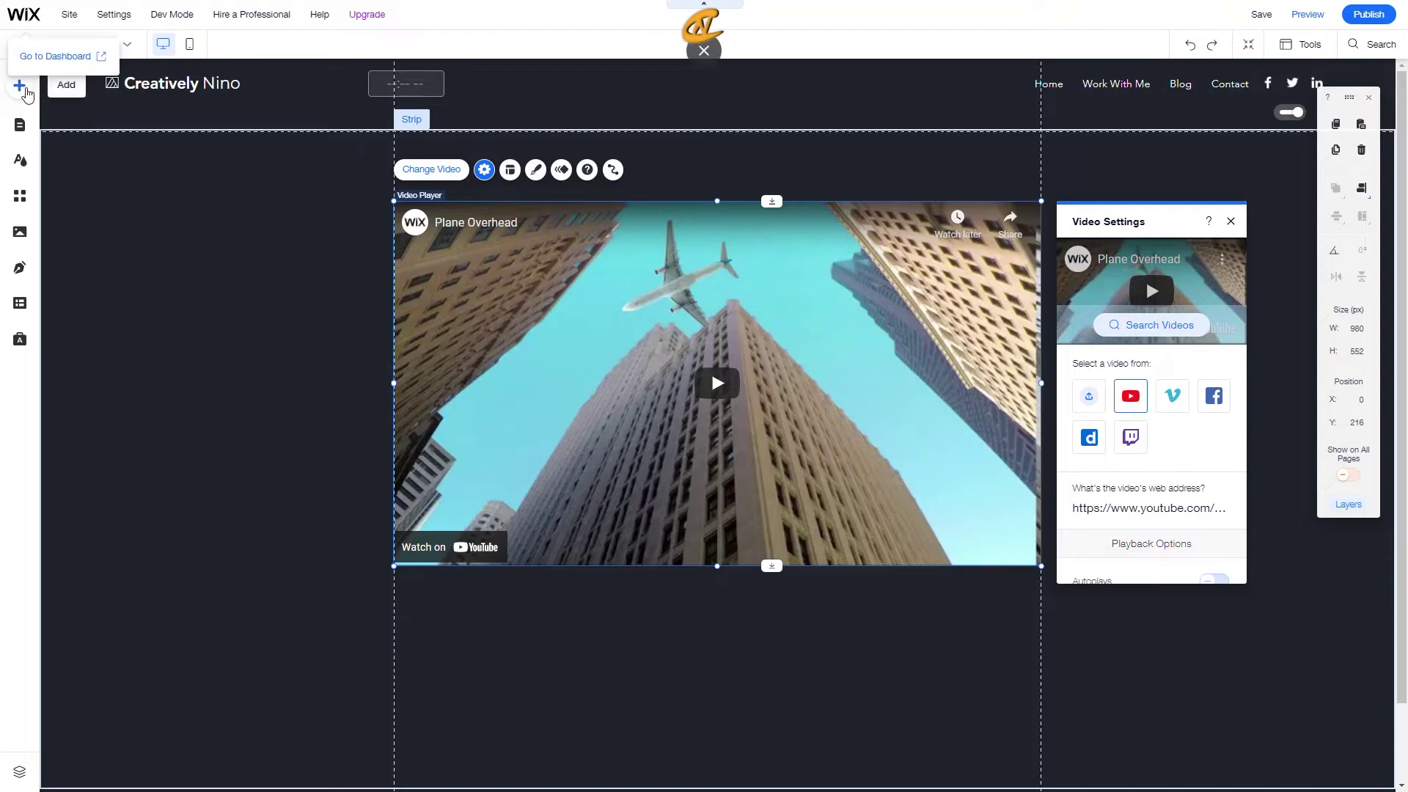
{"action": "left_click", "coordinate": [22, 88]}
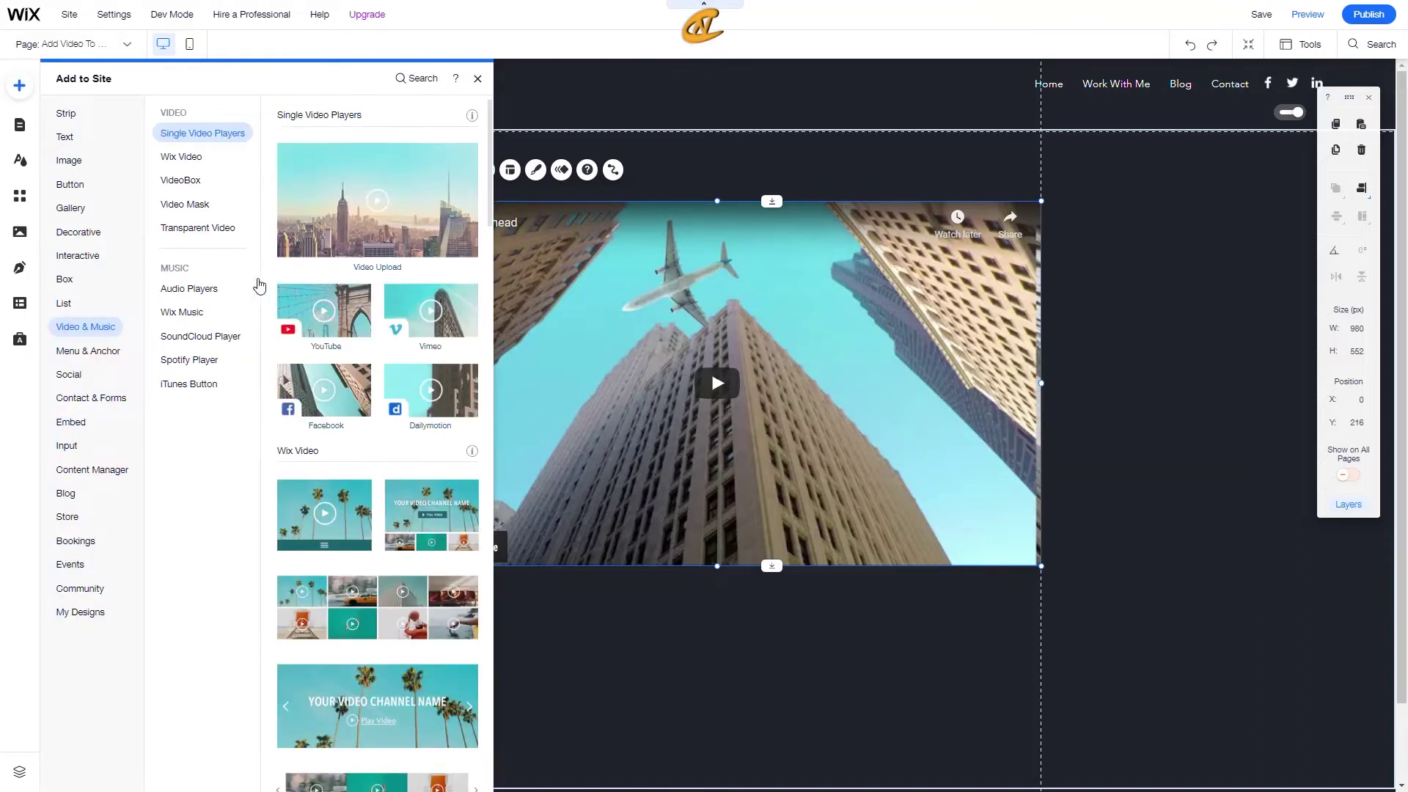
{"action": "left_click", "coordinate": [64, 303]}
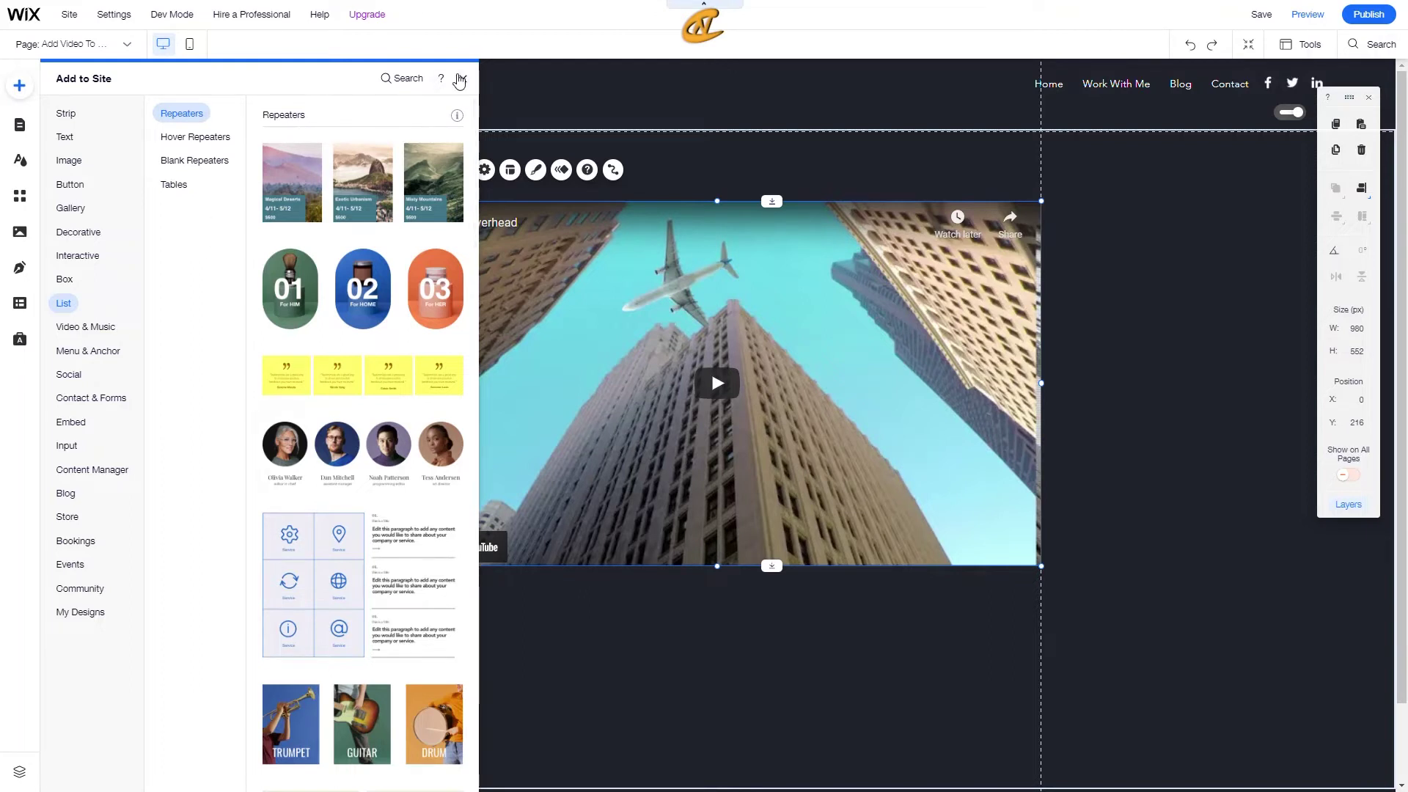
{"action": "left_click", "coordinate": [462, 79]}
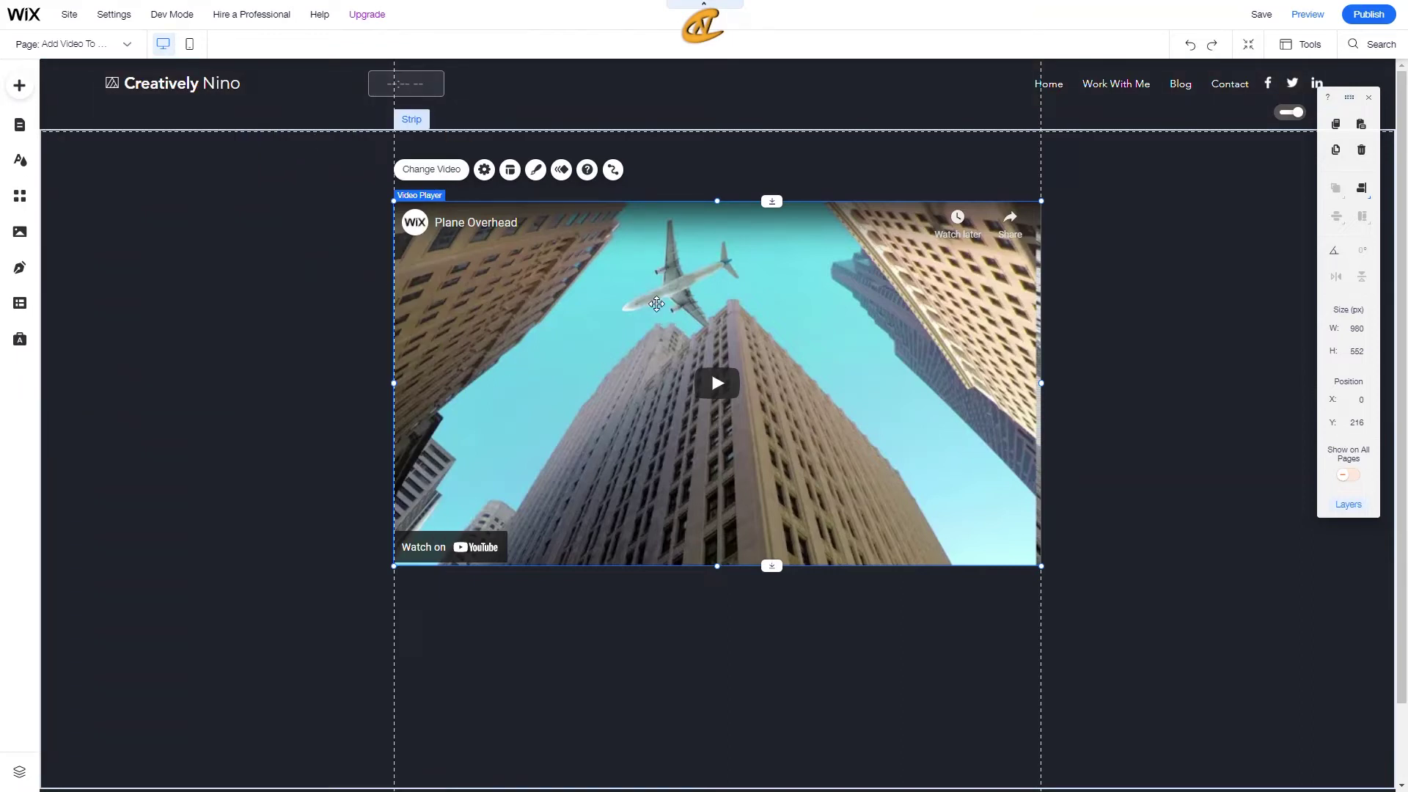
{"action": "left_click", "coordinate": [20, 86]}
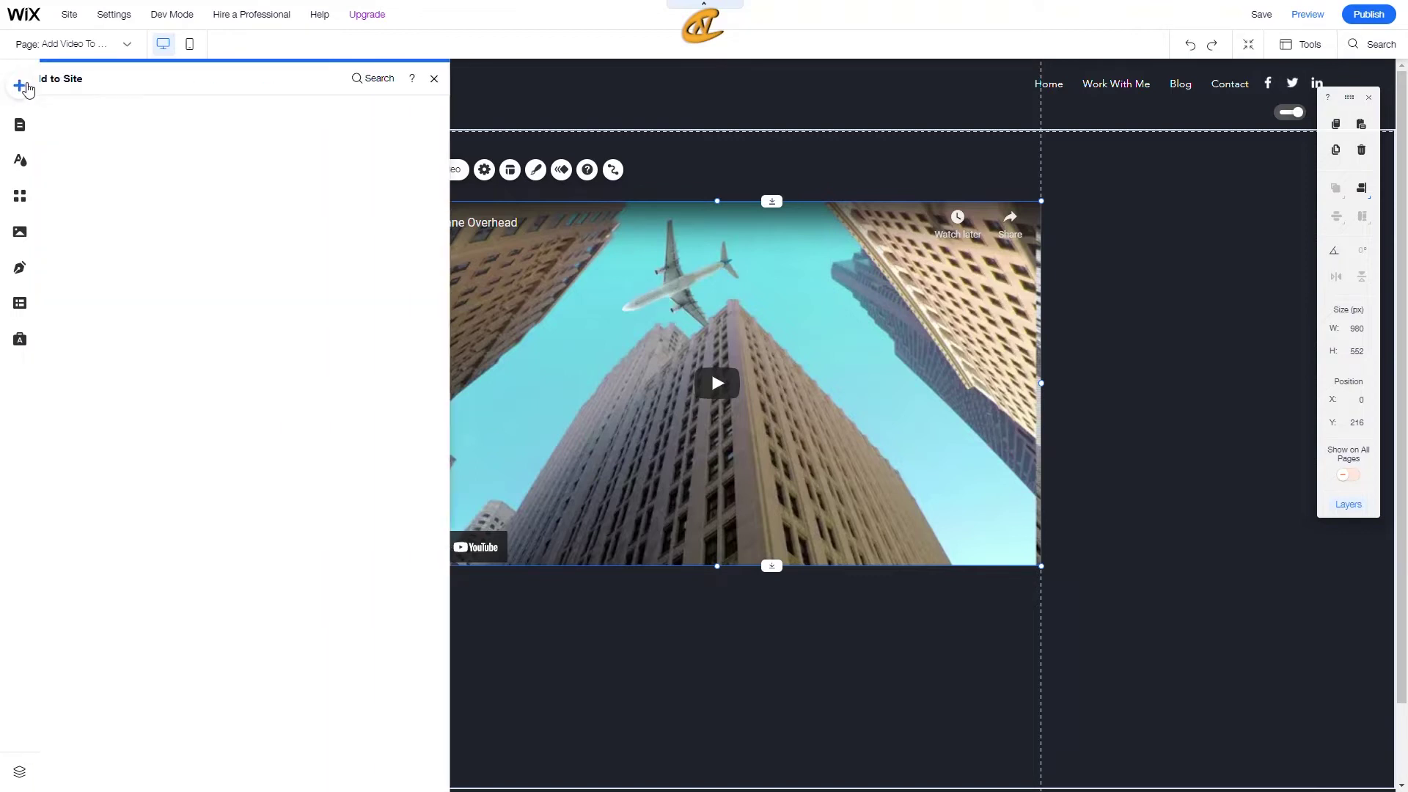
Drag the Wix Video Small Slider from Video & Music onto the page below the YouTube player.
{"action": "left_click", "coordinate": [106, 327]}
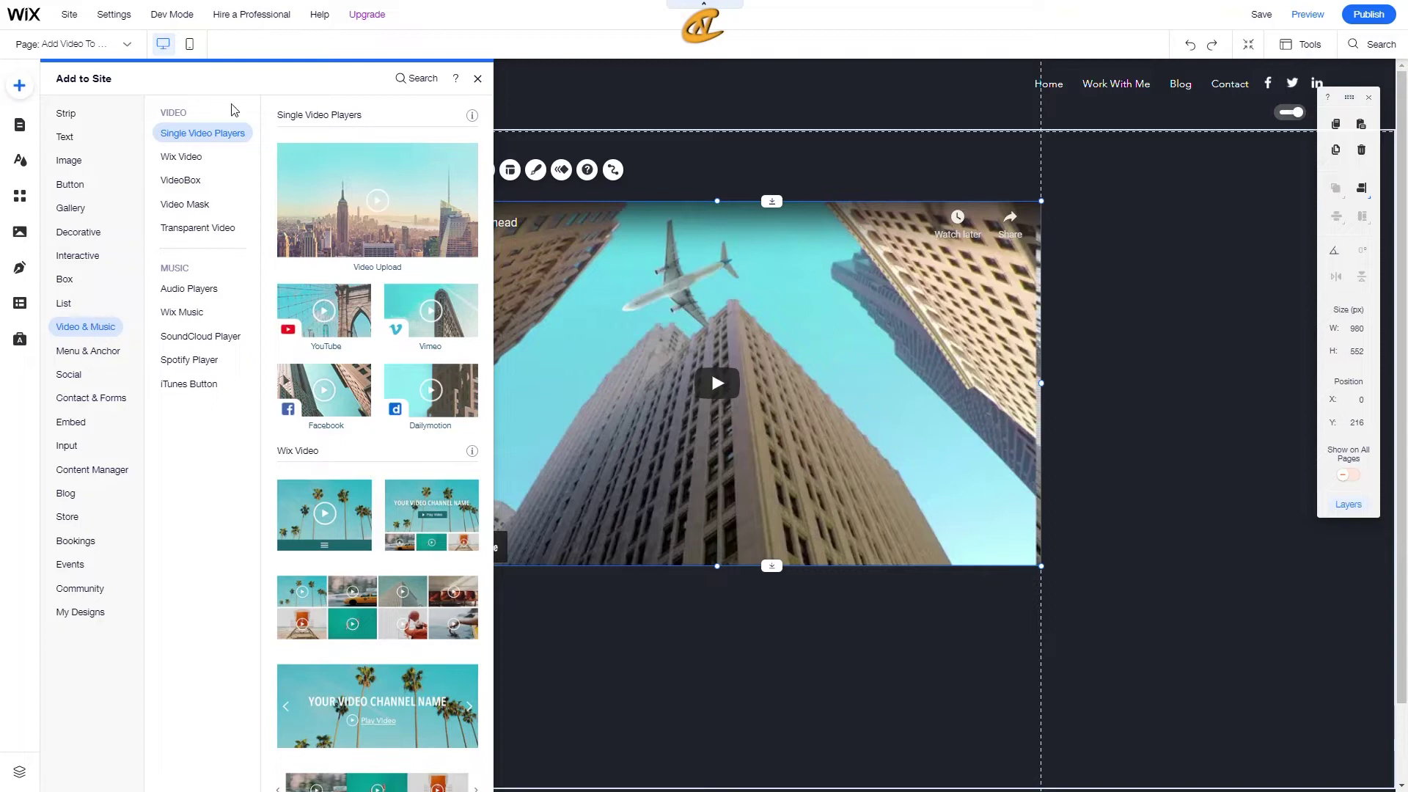
{"action": "left_click", "coordinate": [204, 157]}
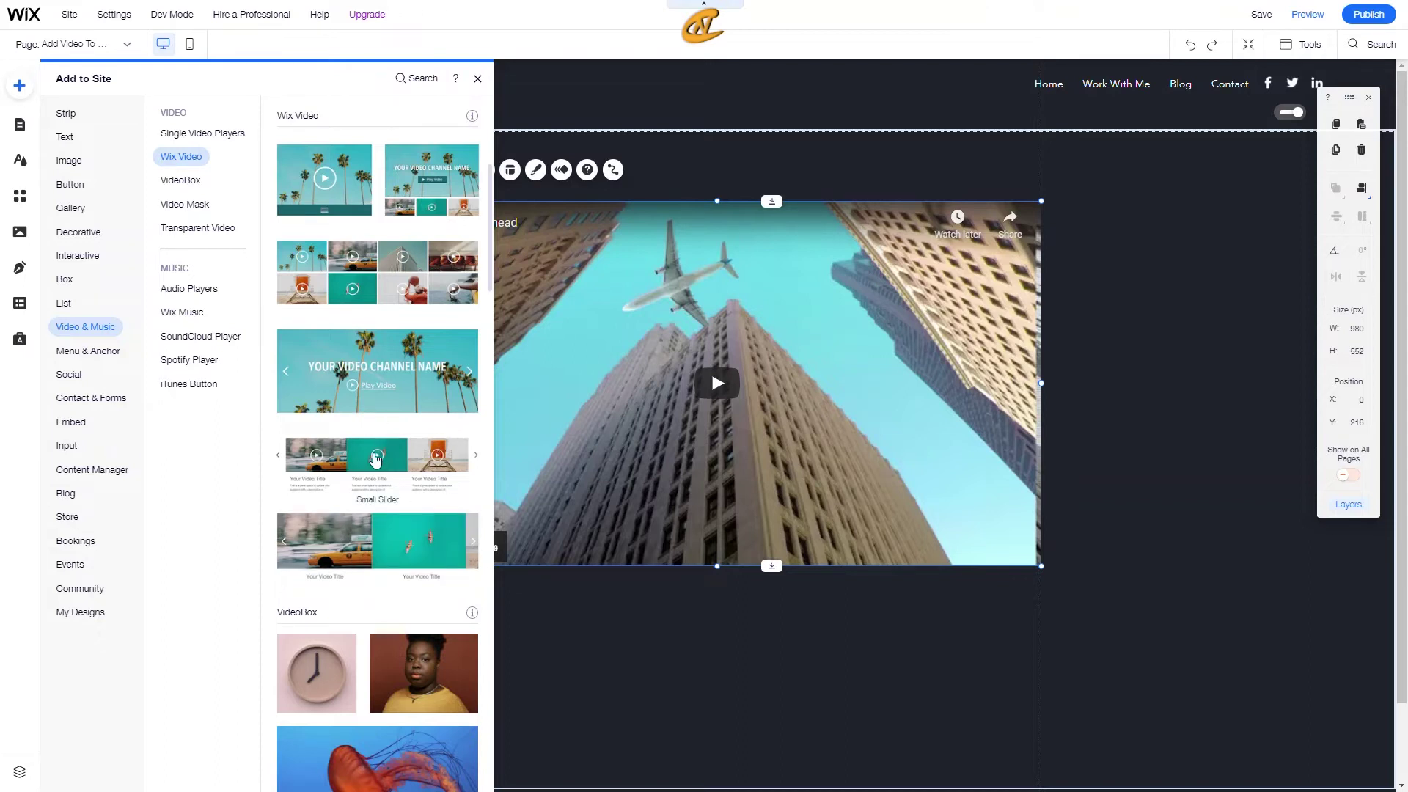
{"action": "left_click_drag", "start_coordinate": [378, 456], "coordinate": [603, 592]}
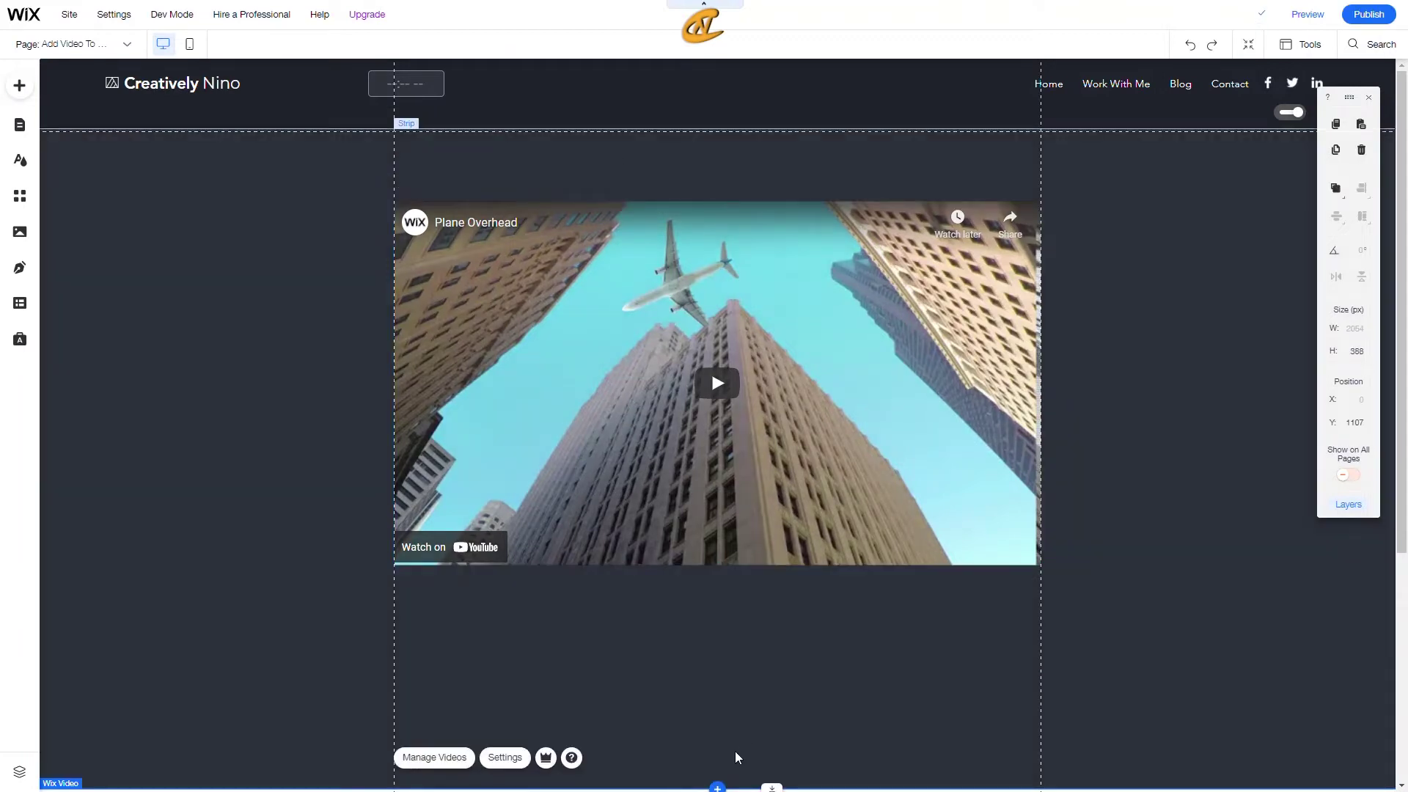
Open the Wix Video widget's Settings, showing Channel selected as what to play.
{"action": "scroll", "coordinate": [697, 637], "scroll_direction": "down", "scroll_amount": 4}
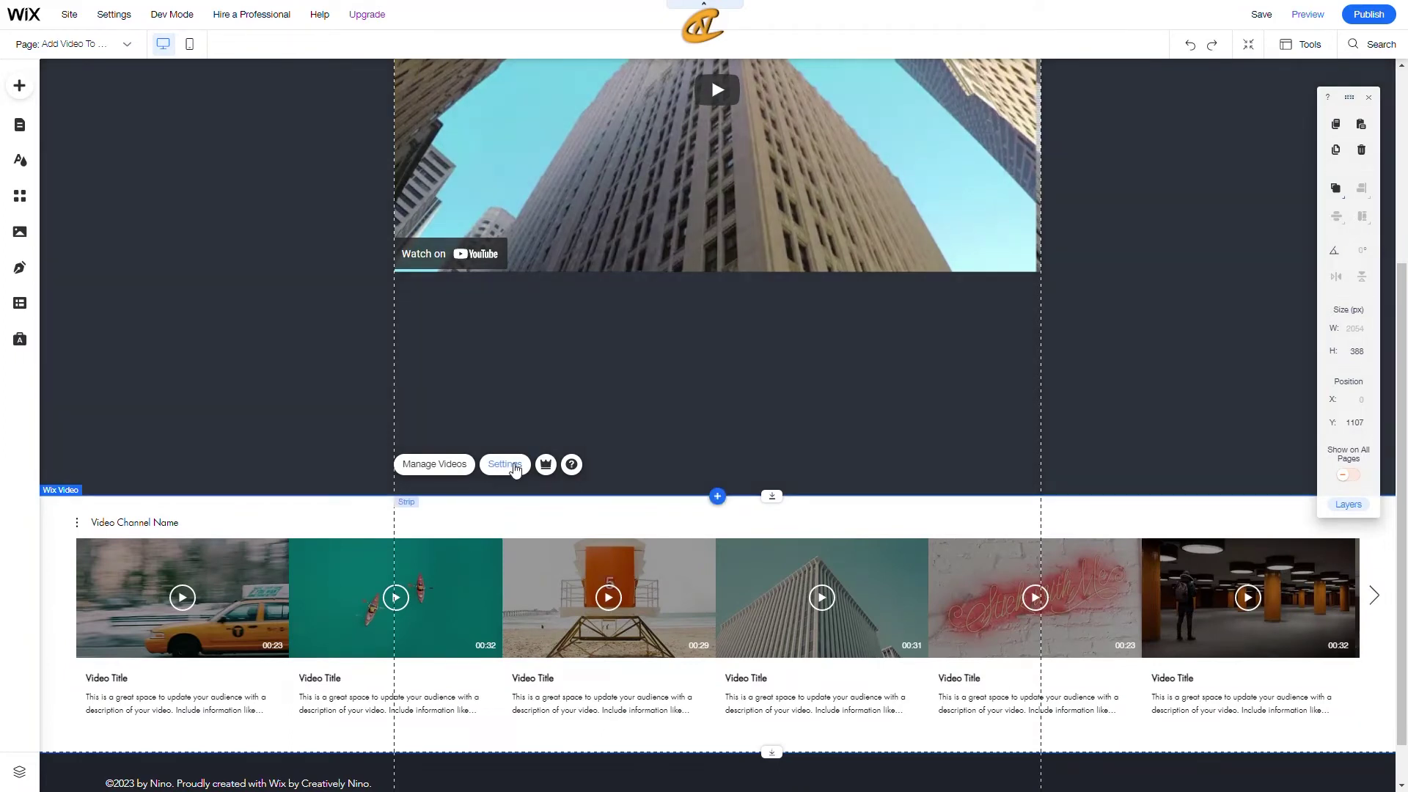
{"action": "left_click", "coordinate": [515, 469]}
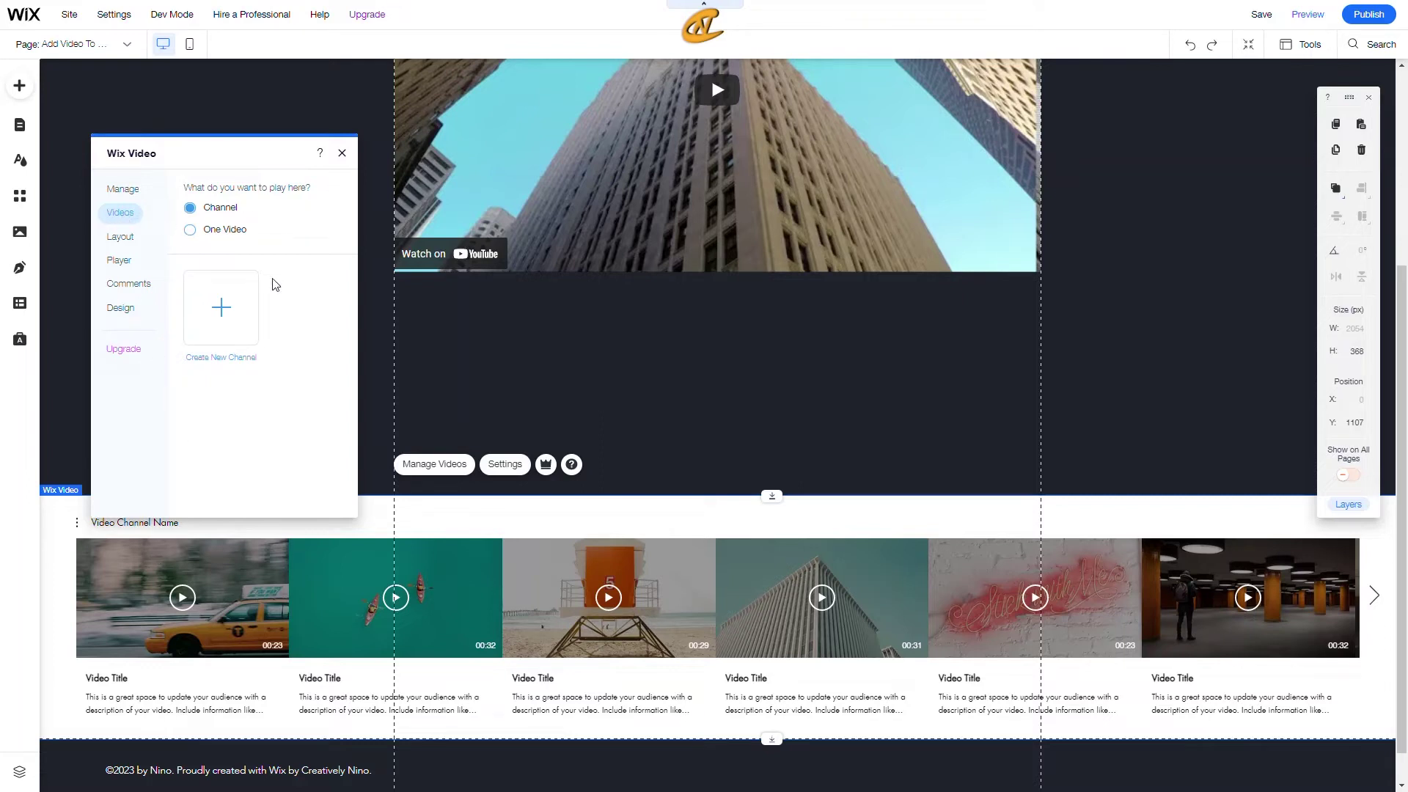
Turn off the widget's full-width stretch and stack it in the dark strip directly below the player.
{"action": "left_click", "coordinate": [120, 237]}
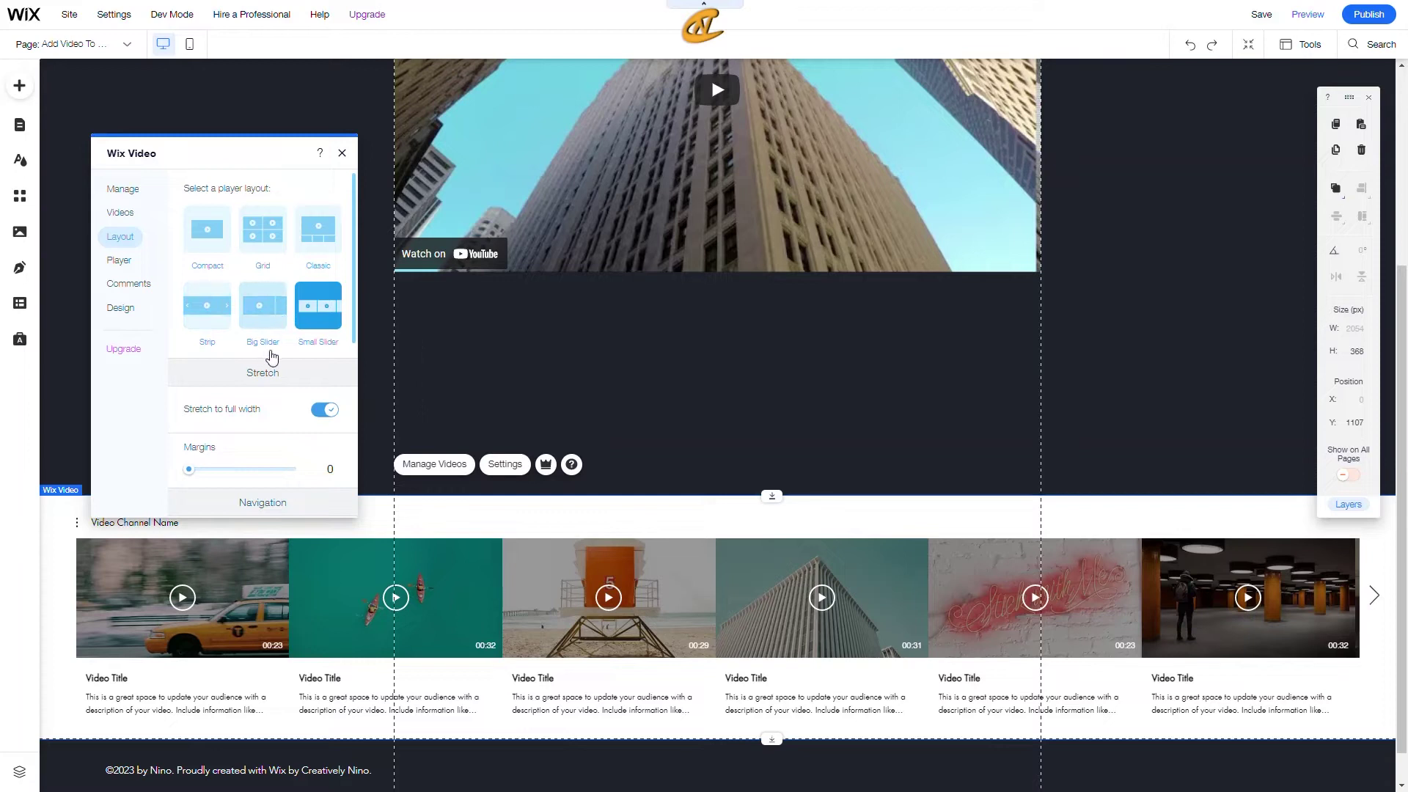
{"action": "scroll", "coordinate": [267, 355], "scroll_direction": "down", "scroll_amount": 2}
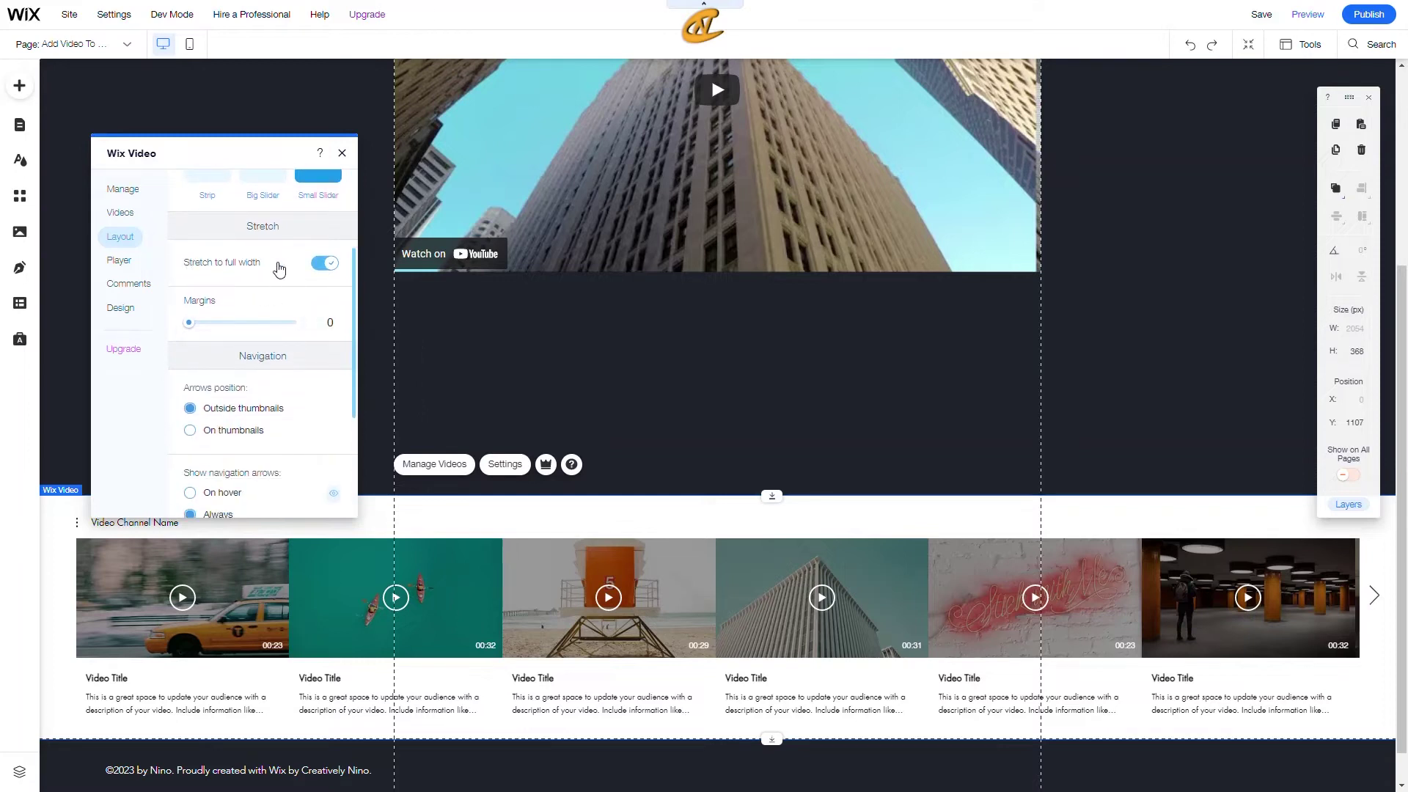
{"action": "left_click", "coordinate": [330, 270]}
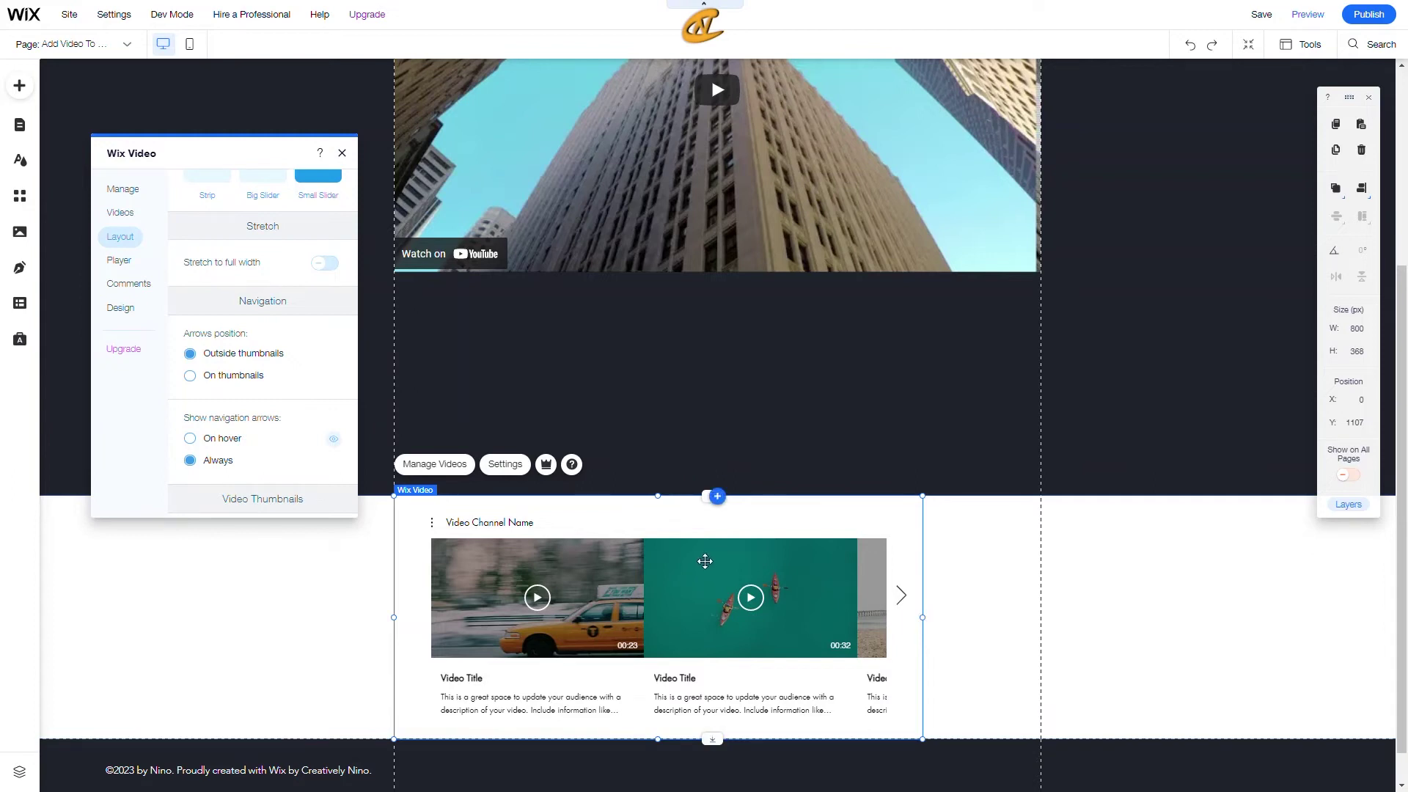
{"action": "left_click_drag", "start_coordinate": [686, 558], "coordinate": [713, 338]}
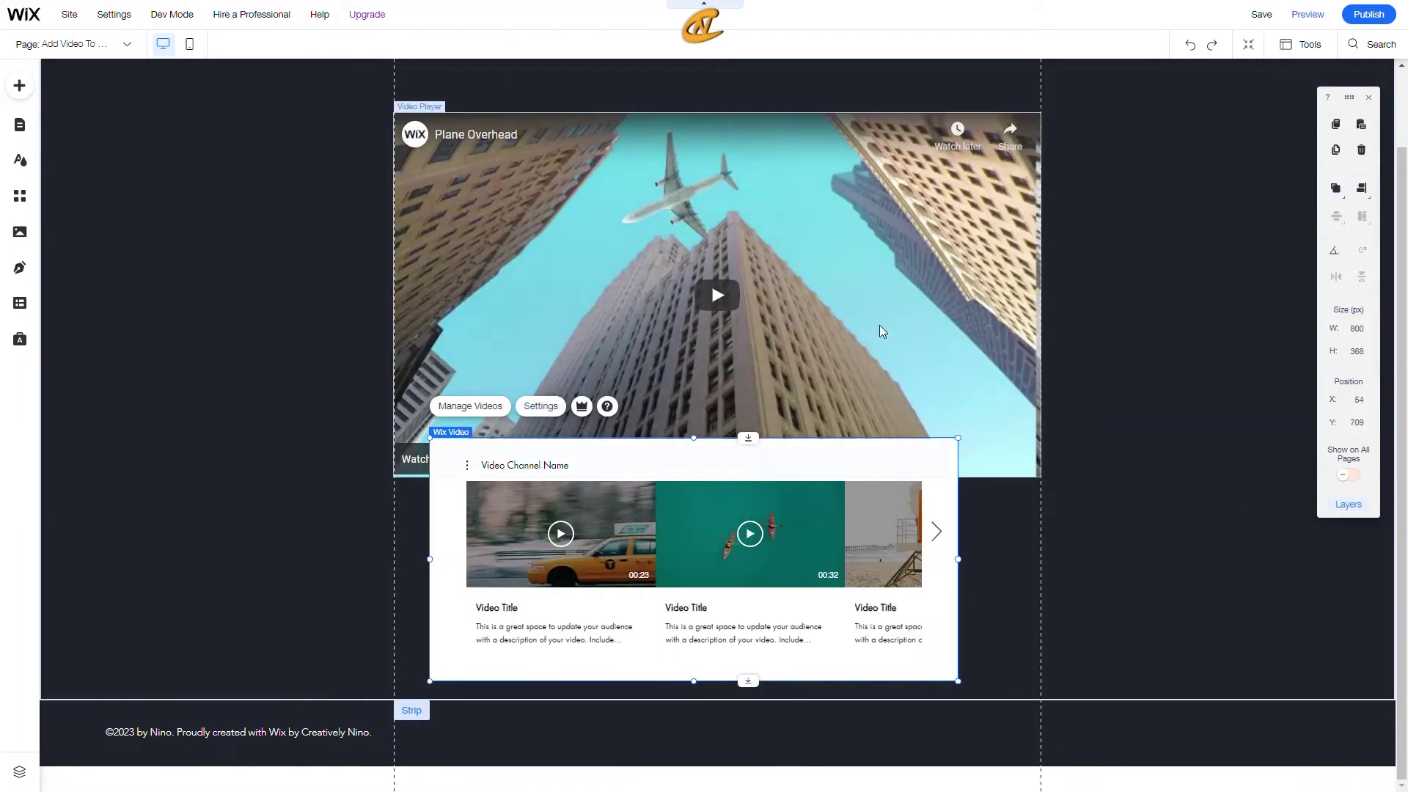
{"action": "left_click_drag", "start_coordinate": [870, 320], "coordinate": [865, 265]}
{"action": "left_click", "coordinate": [764, 565]}
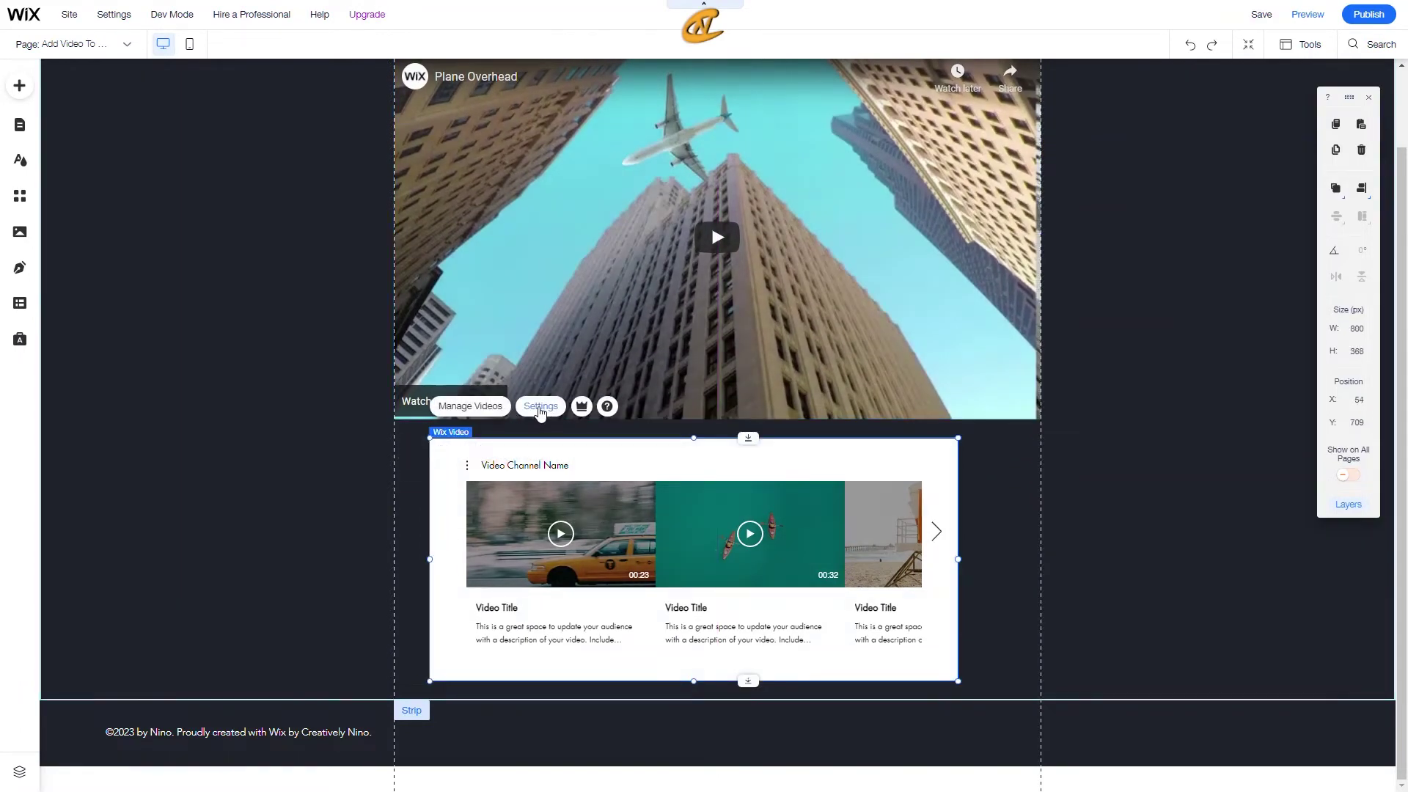
Uncheck Channel info and Description in the gallery's Player settings.
{"action": "left_click", "coordinate": [541, 406]}
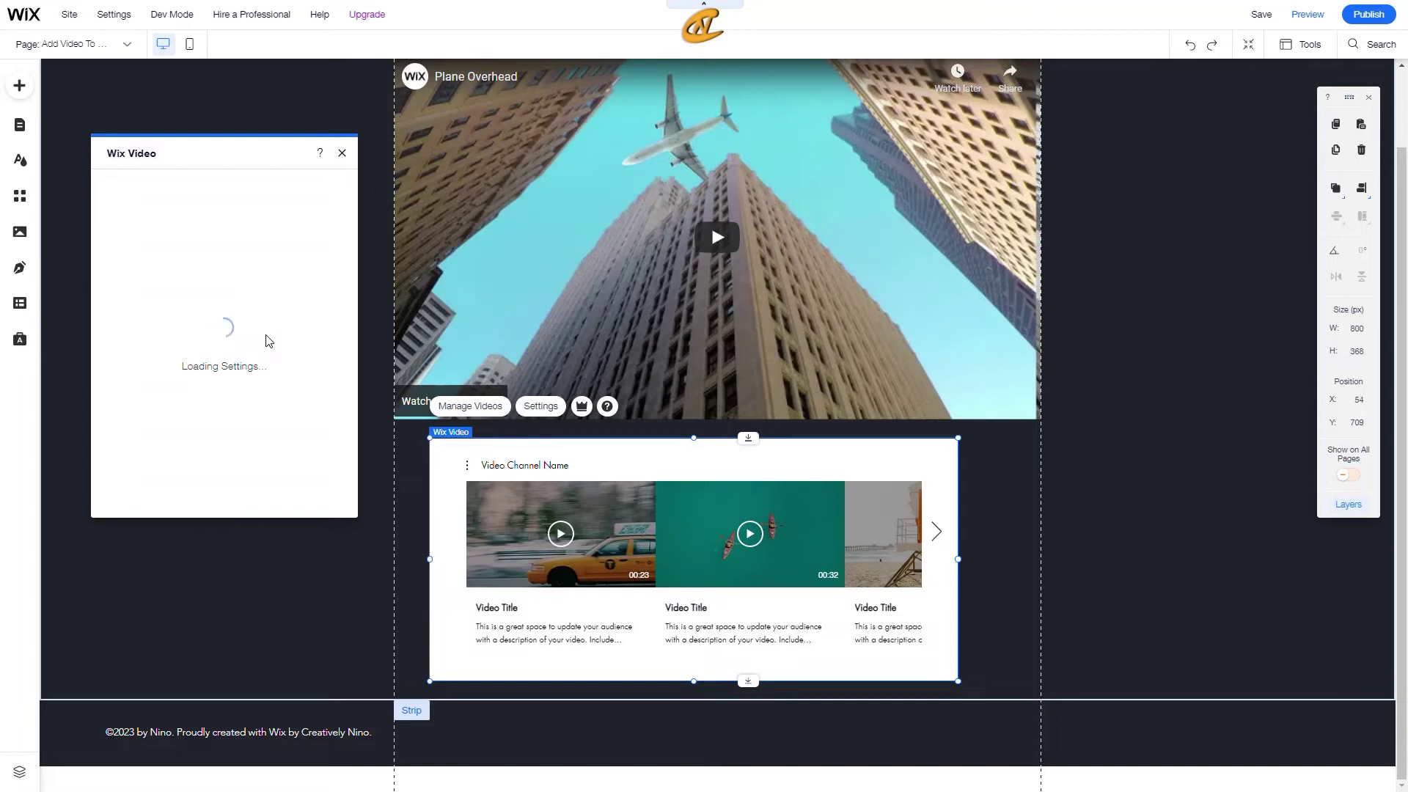
{"action": "left_click", "coordinate": [119, 238]}
{"action": "scroll", "coordinate": [269, 349], "scroll_direction": "down", "scroll_amount": 8}
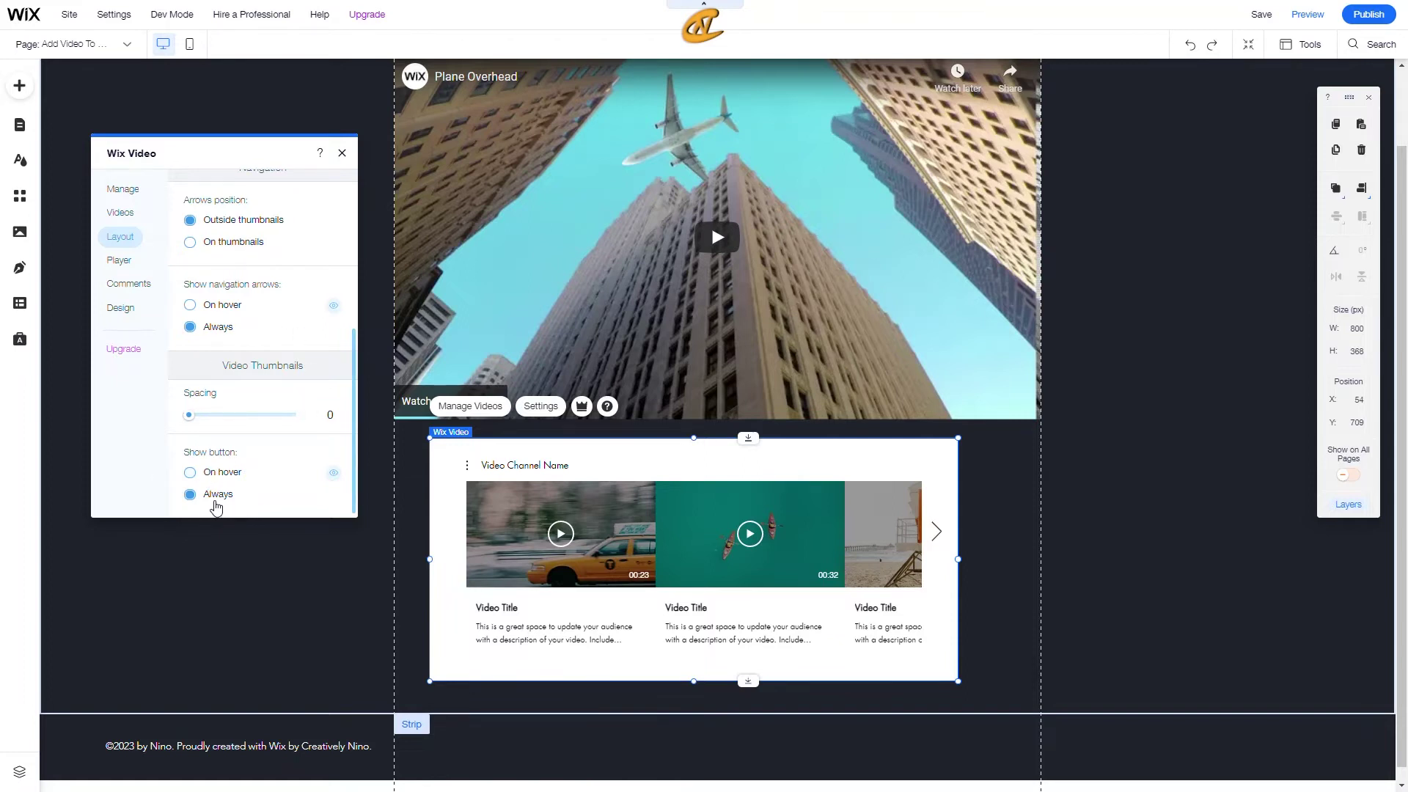
{"action": "left_click", "coordinate": [120, 263]}
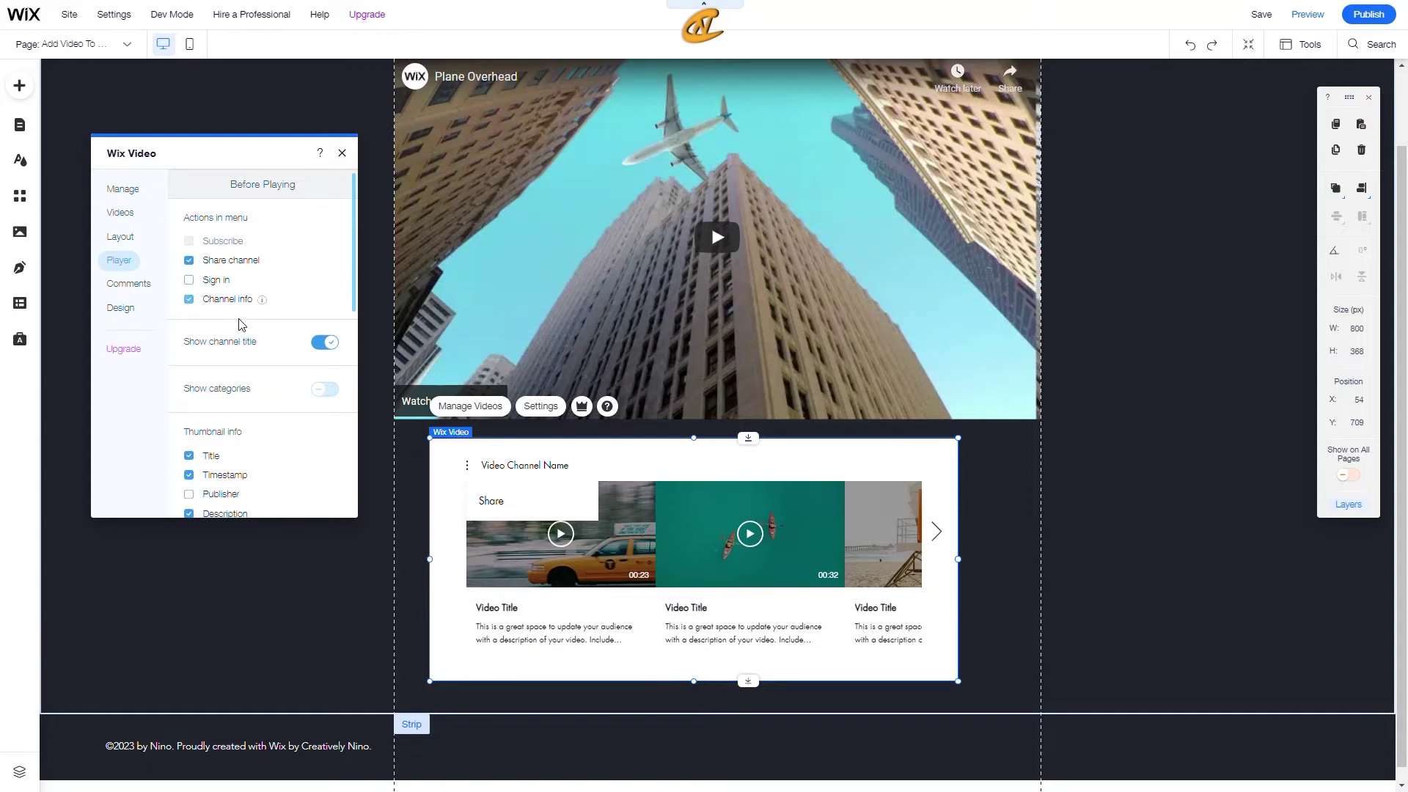
{"action": "left_click", "coordinate": [190, 300]}
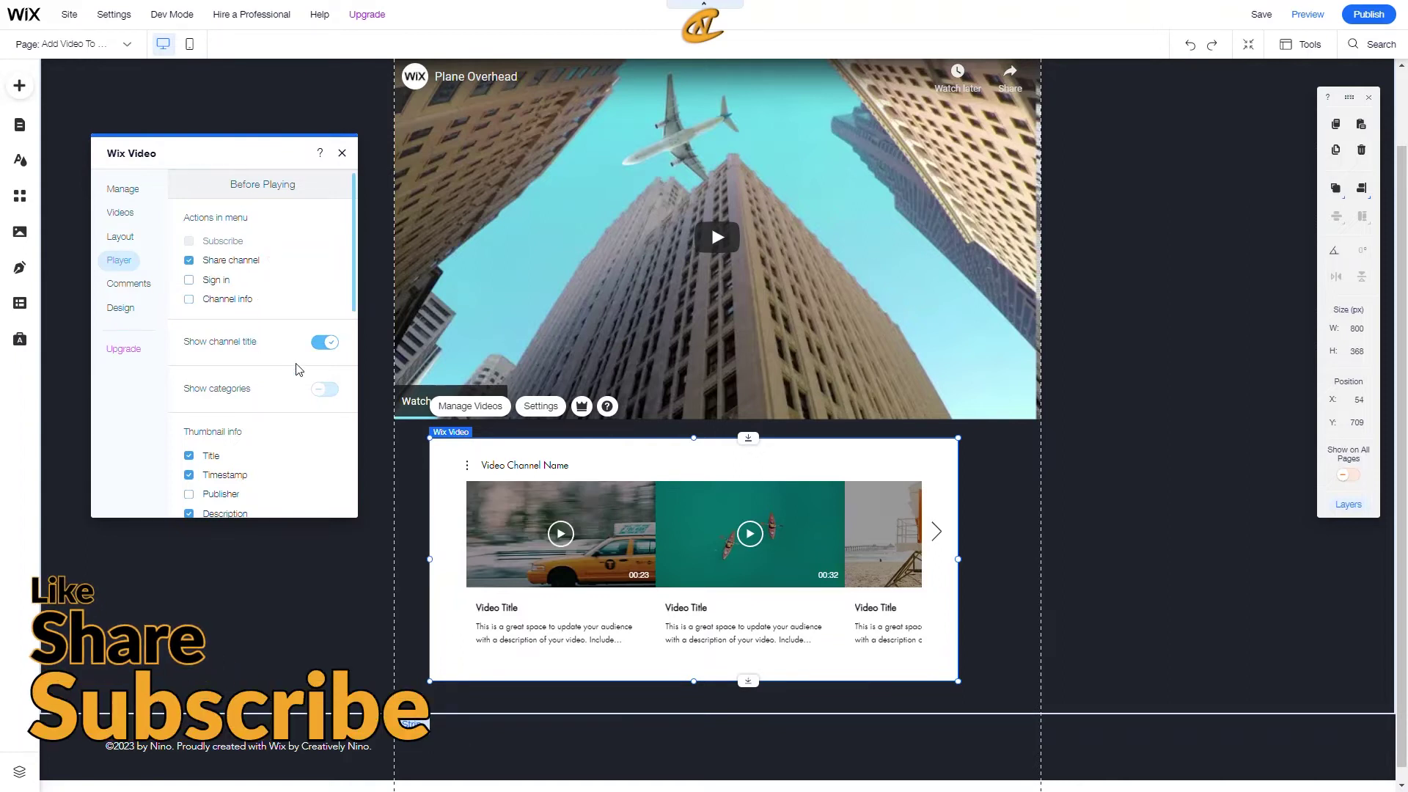
{"action": "scroll", "coordinate": [317, 352], "scroll_direction": "down", "scroll_amount": 1}
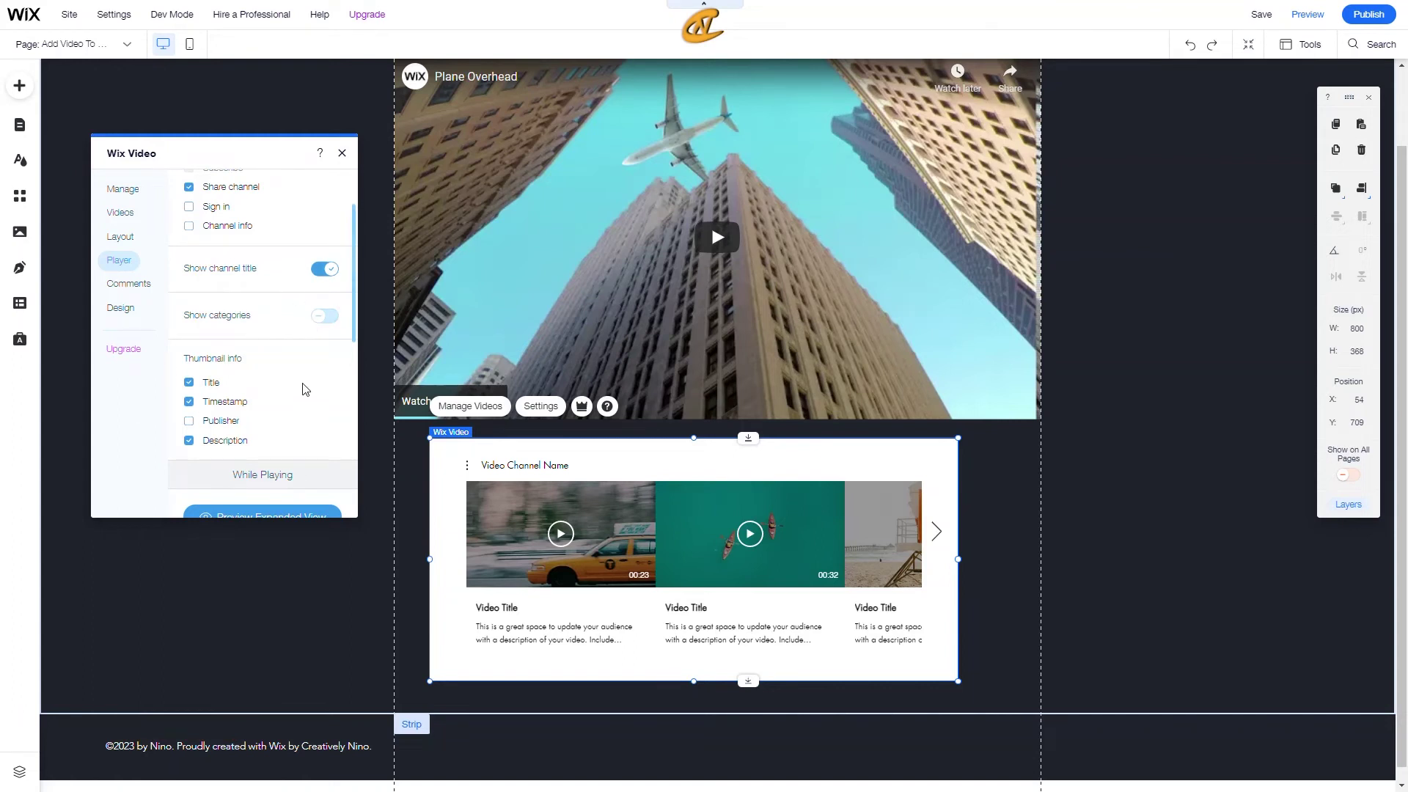
{"action": "scroll", "coordinate": [301, 385], "scroll_direction": "down", "scroll_amount": 1}
{"action": "scroll", "coordinate": [296, 380], "scroll_direction": "down", "scroll_amount": 1}
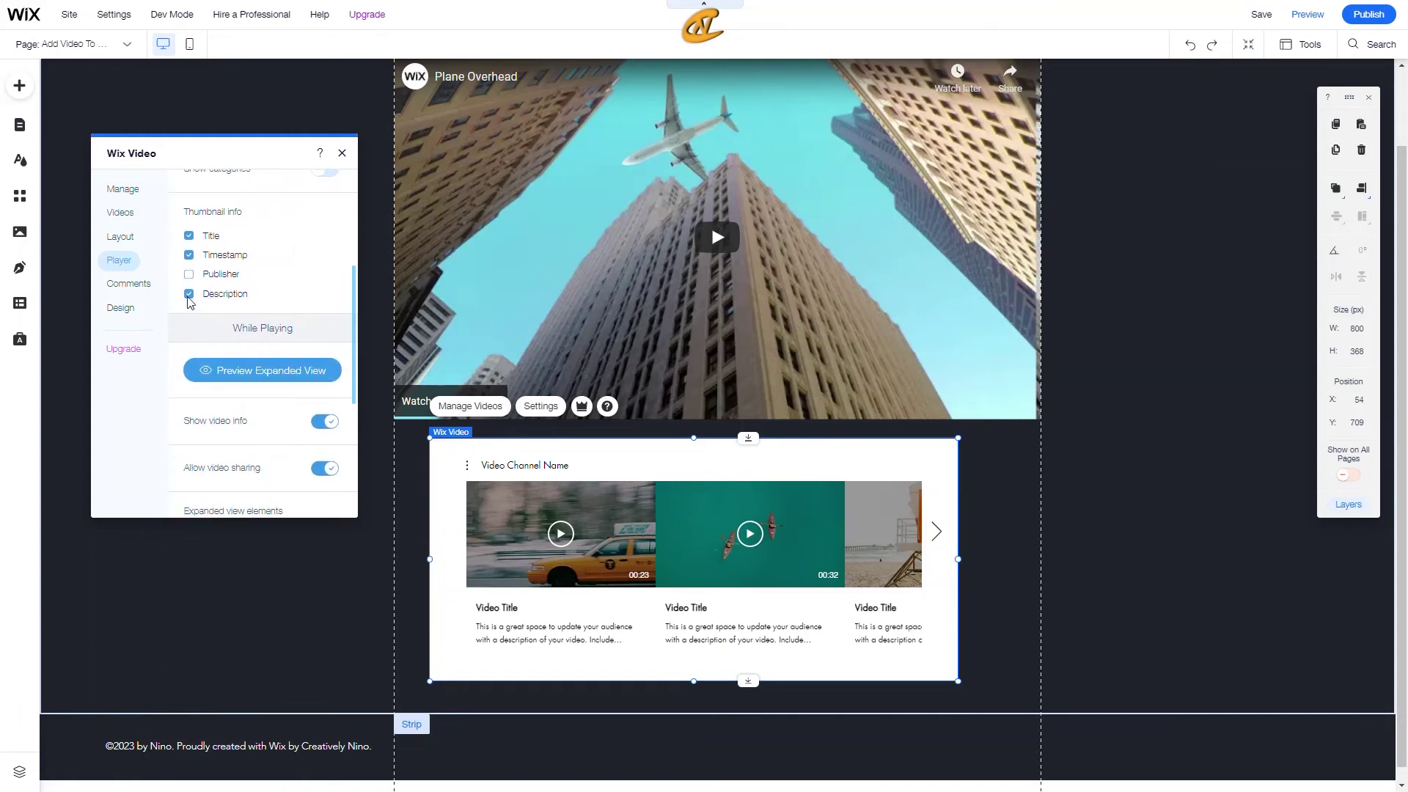
{"action": "left_click", "coordinate": [217, 295]}
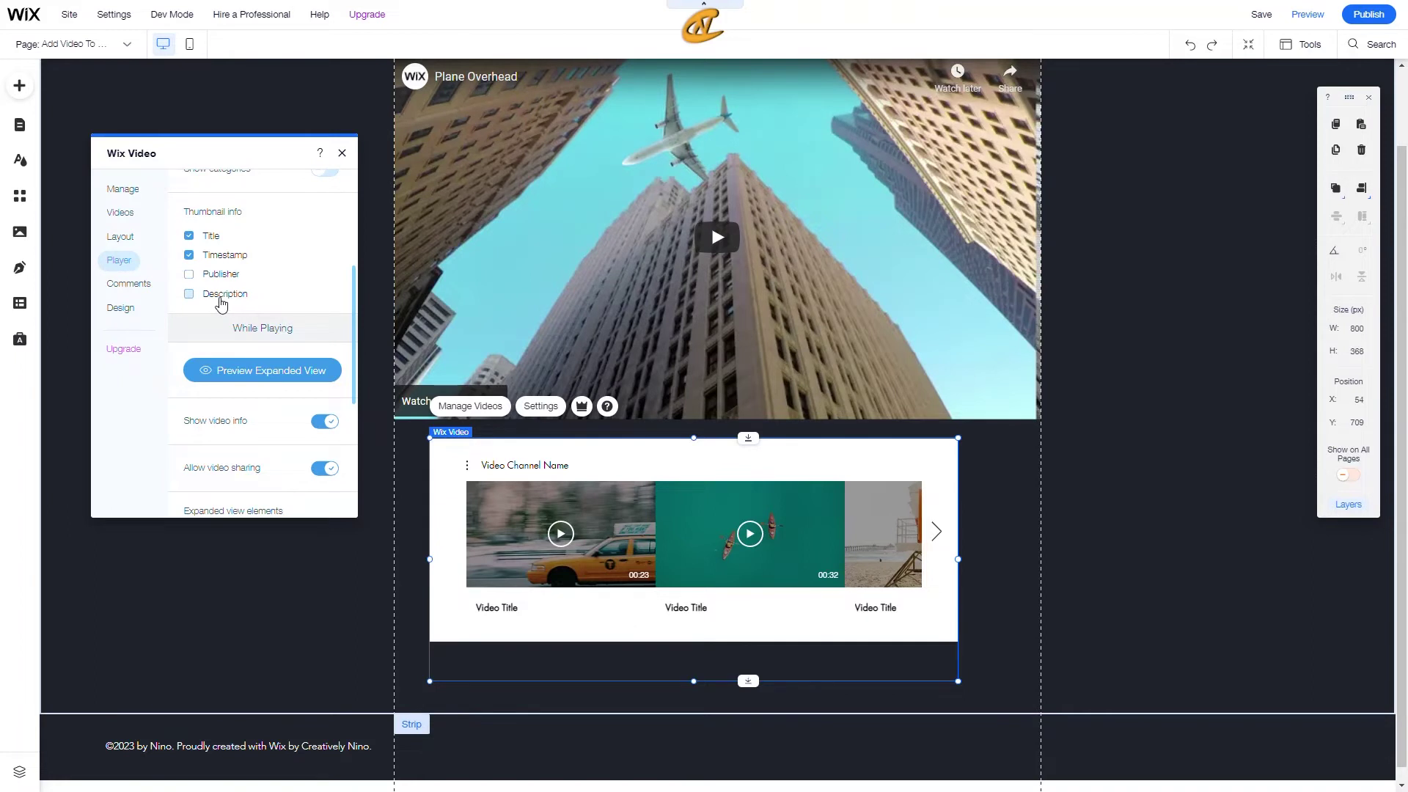
{"action": "scroll", "coordinate": [234, 328], "scroll_direction": "down", "scroll_amount": 1}
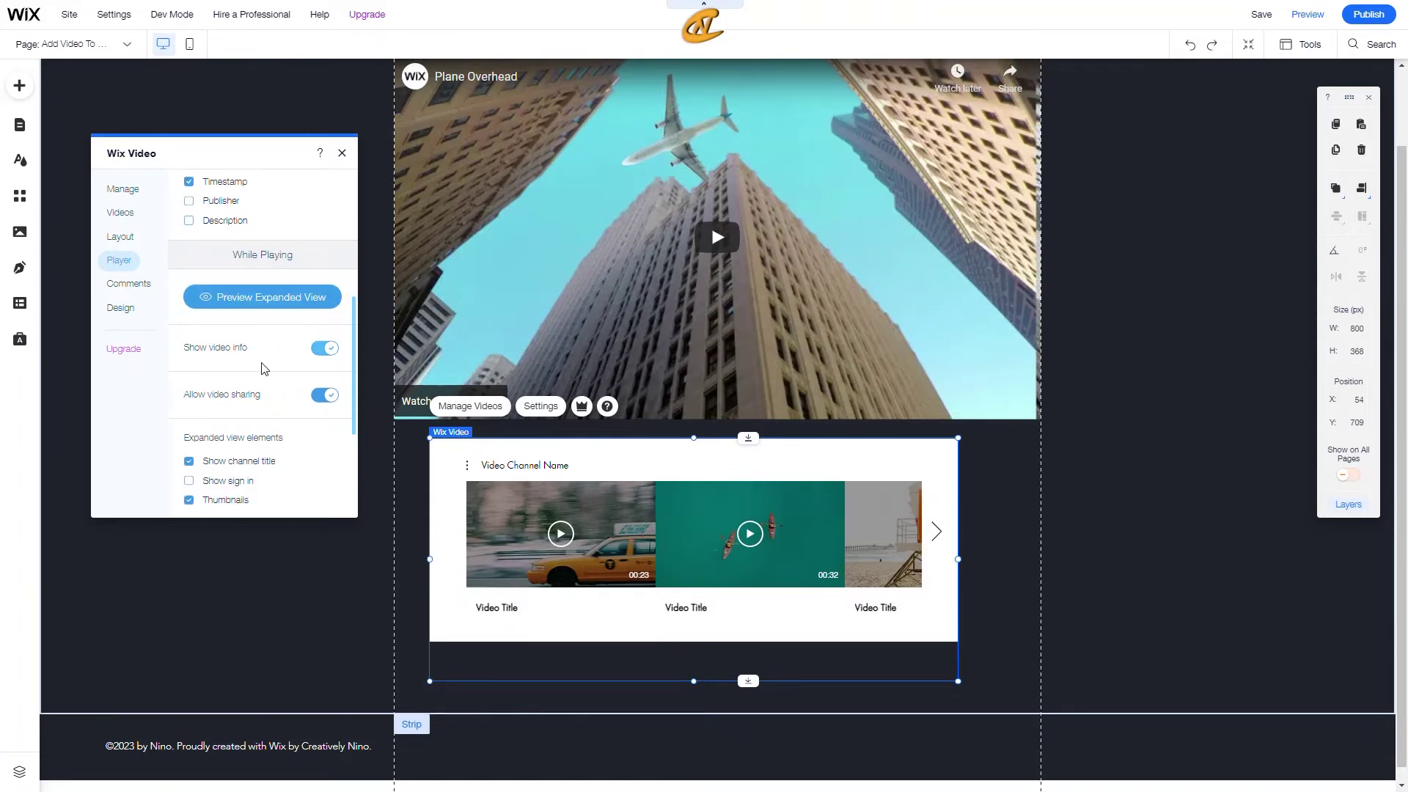
{"action": "scroll", "coordinate": [265, 368], "scroll_direction": "down", "scroll_amount": 2}
{"action": "scroll", "coordinate": [265, 368], "scroll_direction": "down", "scroll_amount": 1}
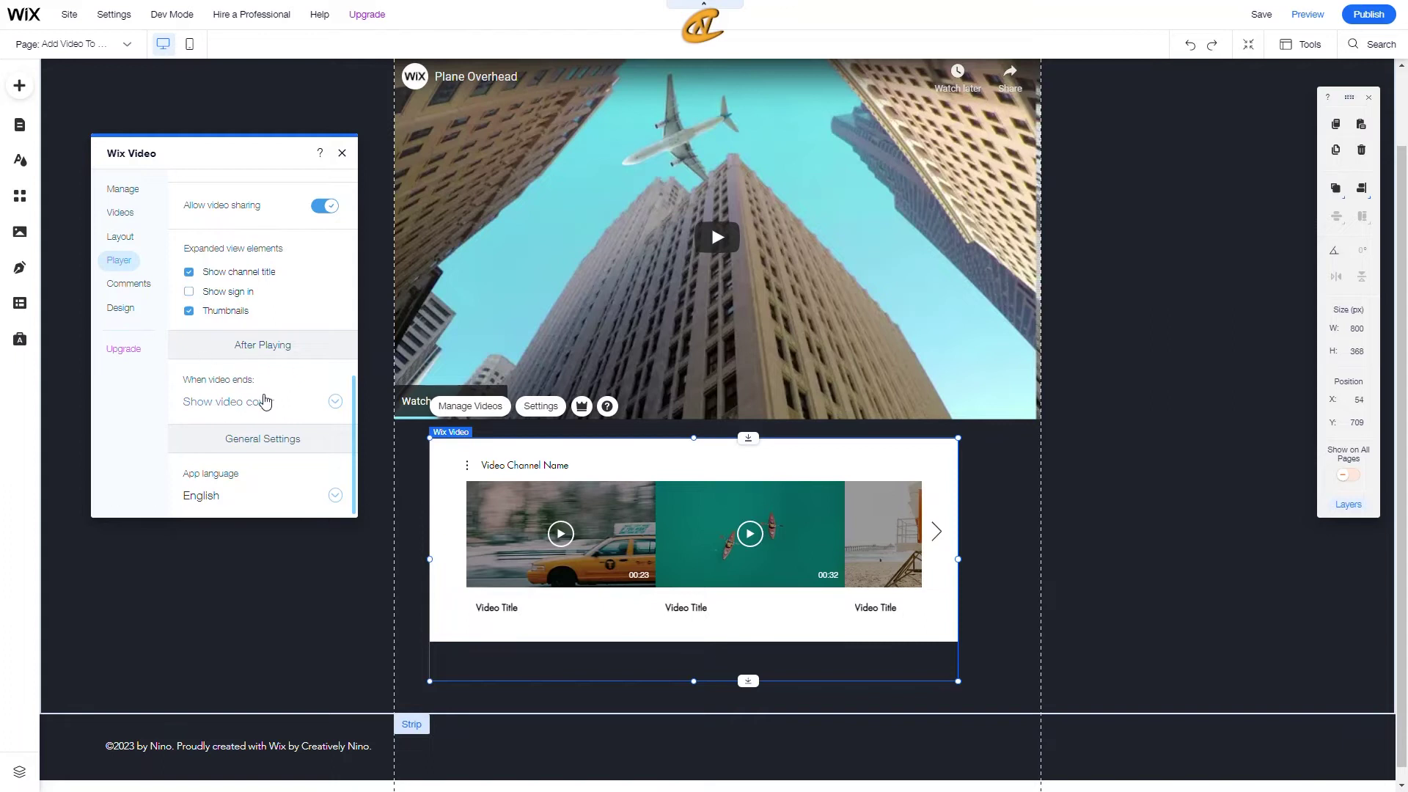
Set When video ends to Play next video.
{"action": "left_click", "coordinate": [267, 412]}
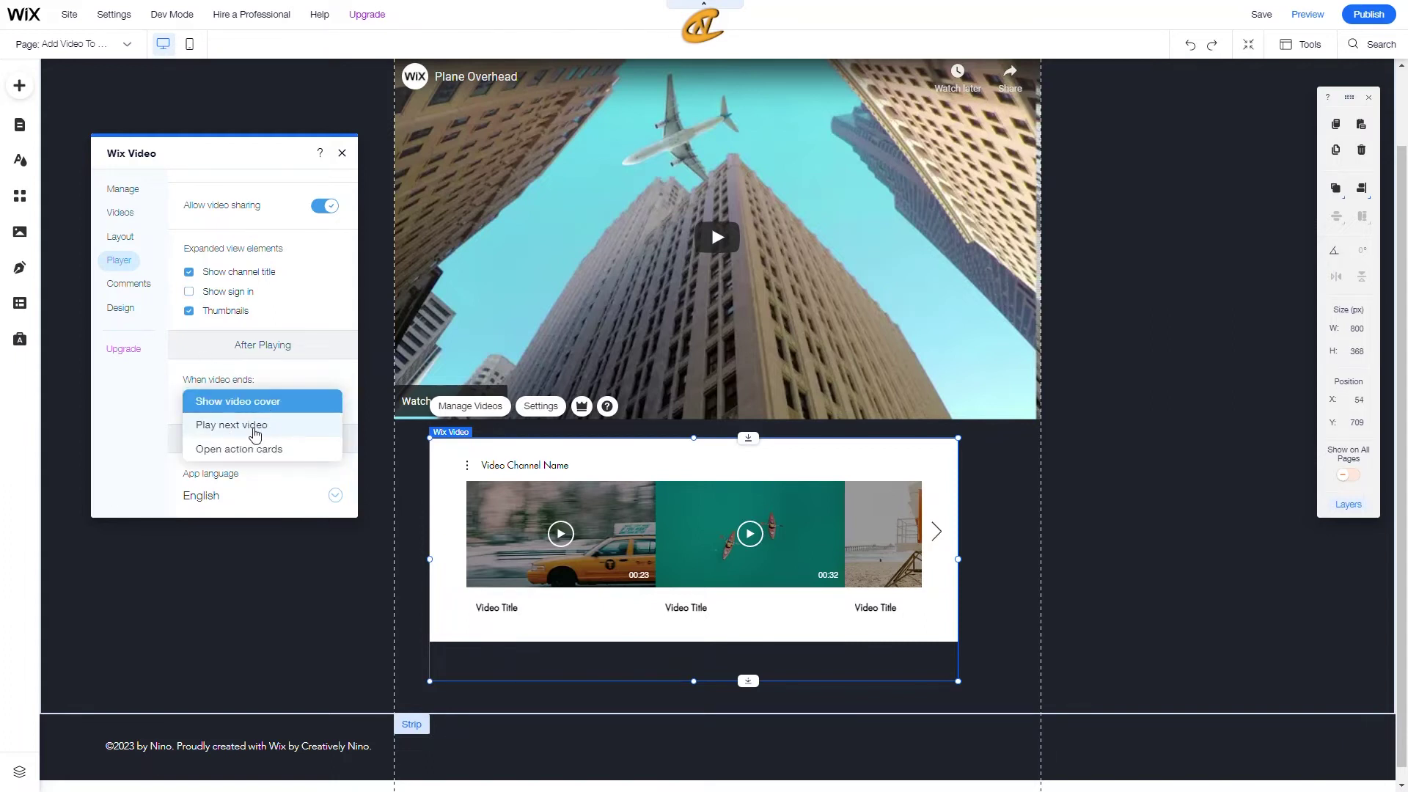
{"action": "left_click", "coordinate": [255, 432]}
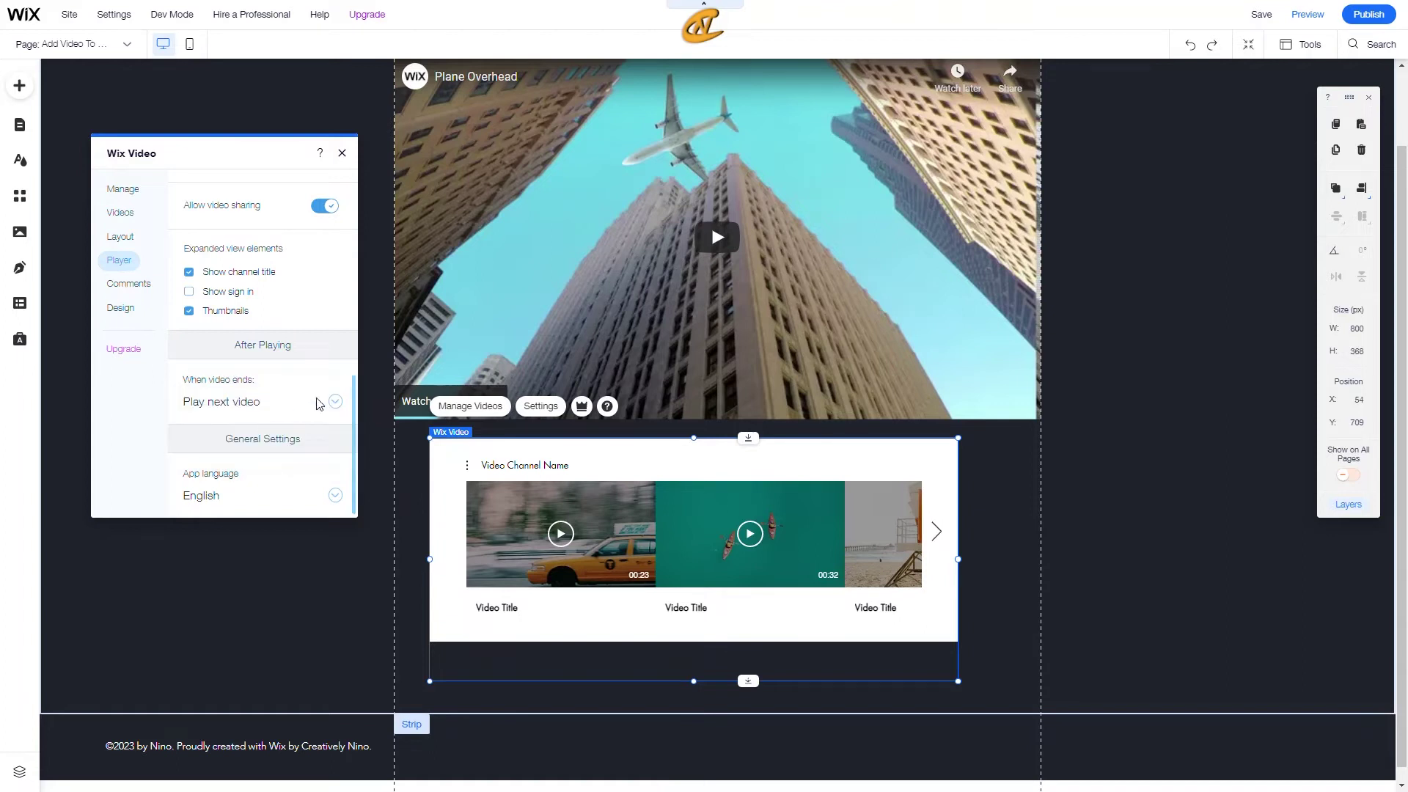
{"action": "left_click", "coordinate": [245, 400]}
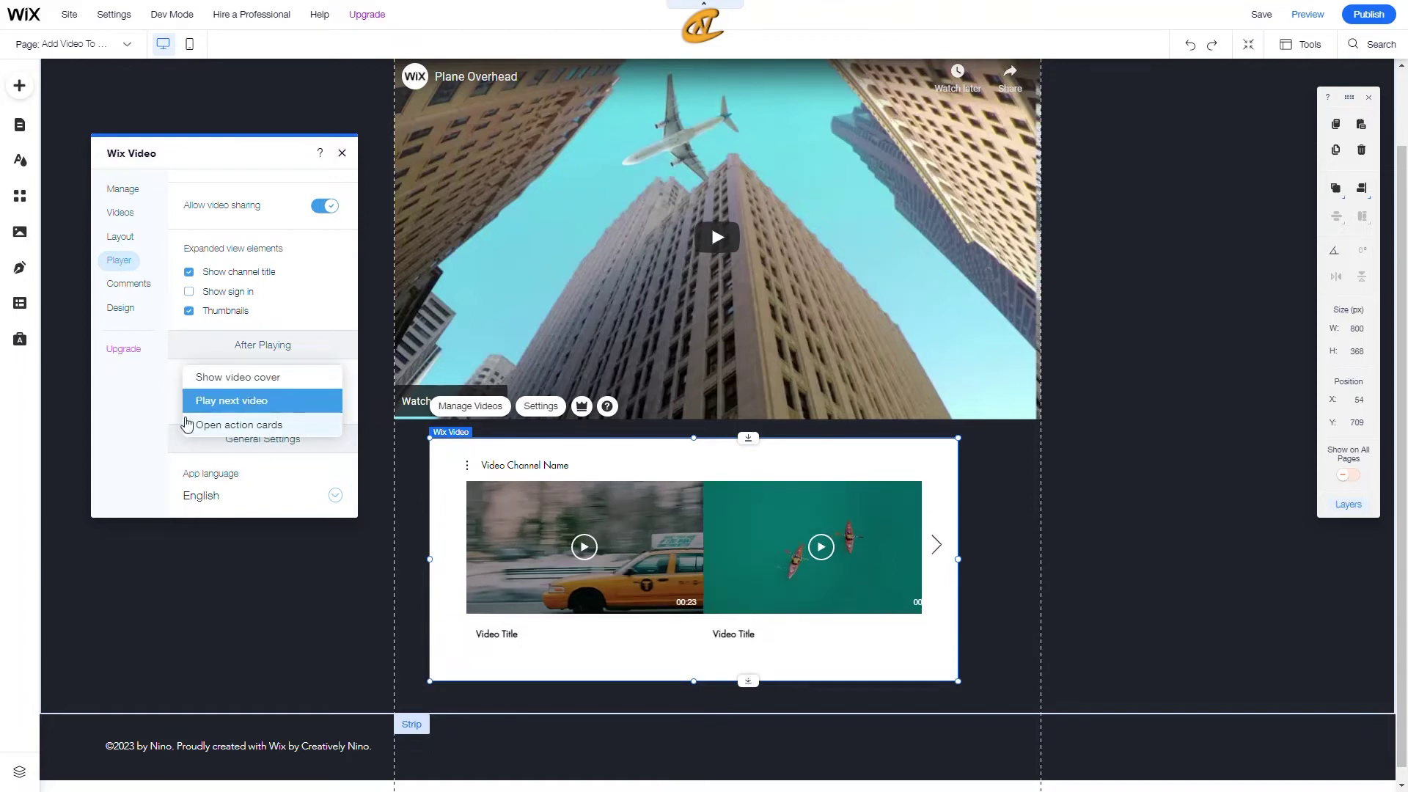
{"action": "left_click", "coordinate": [280, 359]}
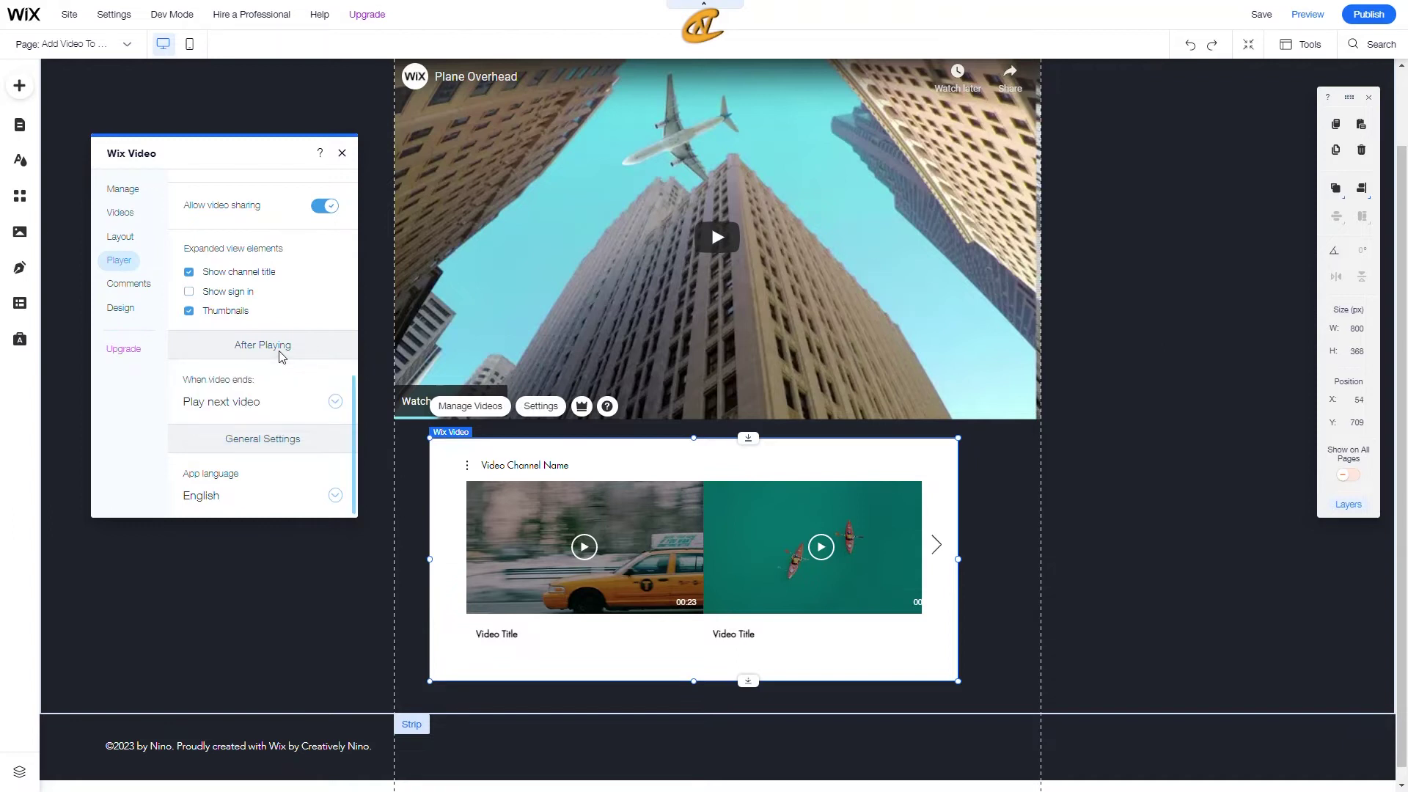
{"action": "left_click", "coordinate": [137, 284]}
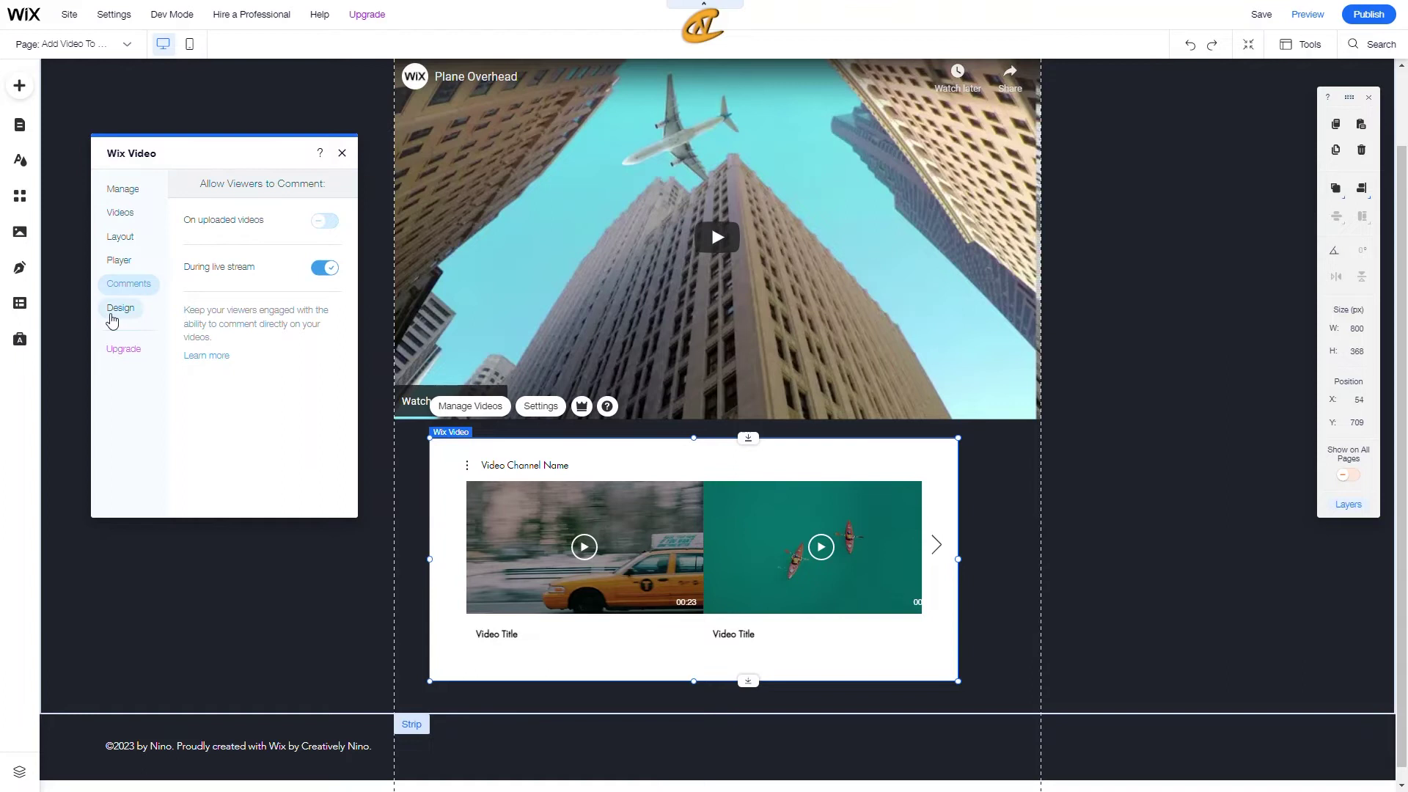
In Design, set the gallery background opacity to 0% and the text colour to white.
{"action": "left_click", "coordinate": [116, 318]}
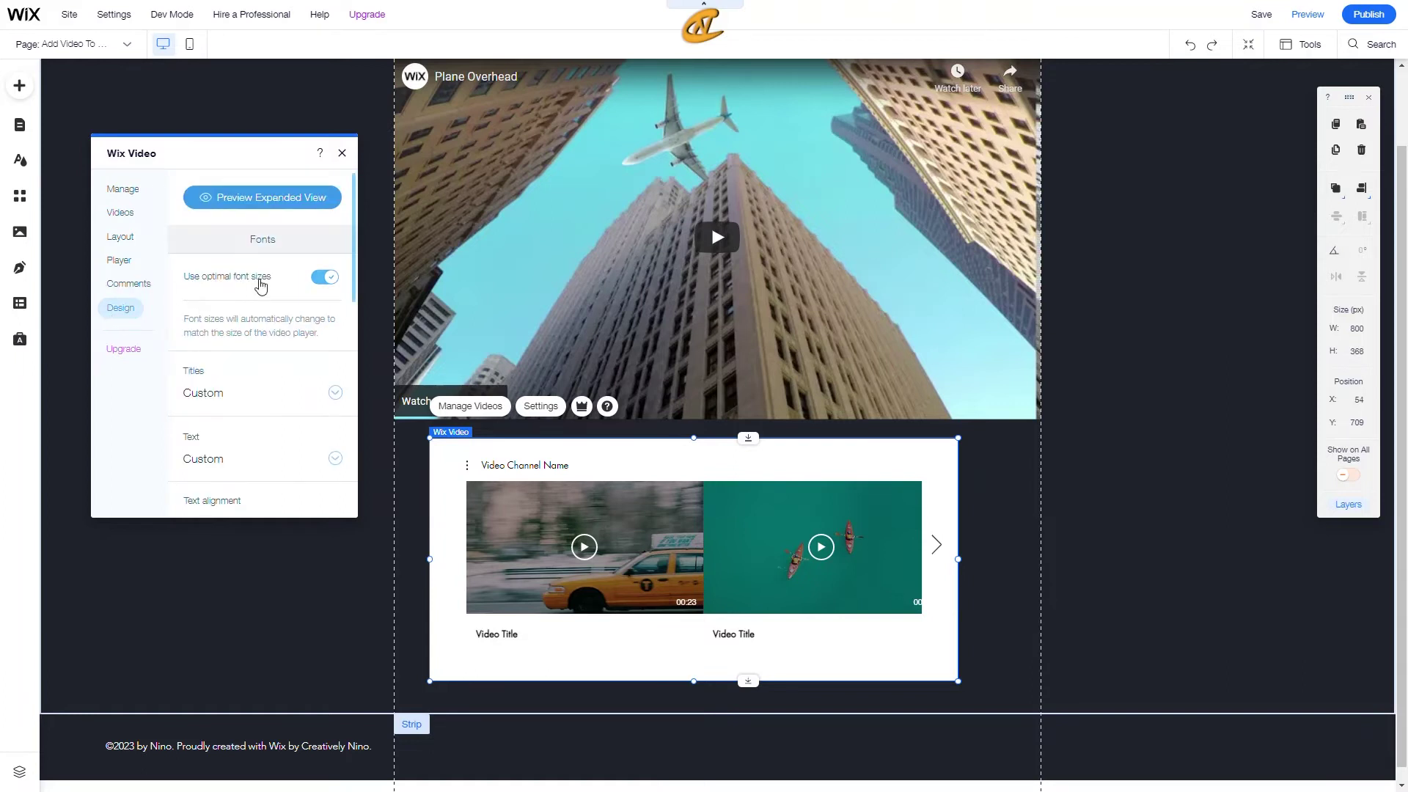
{"action": "scroll", "coordinate": [287, 304], "scroll_direction": "down", "scroll_amount": 6}
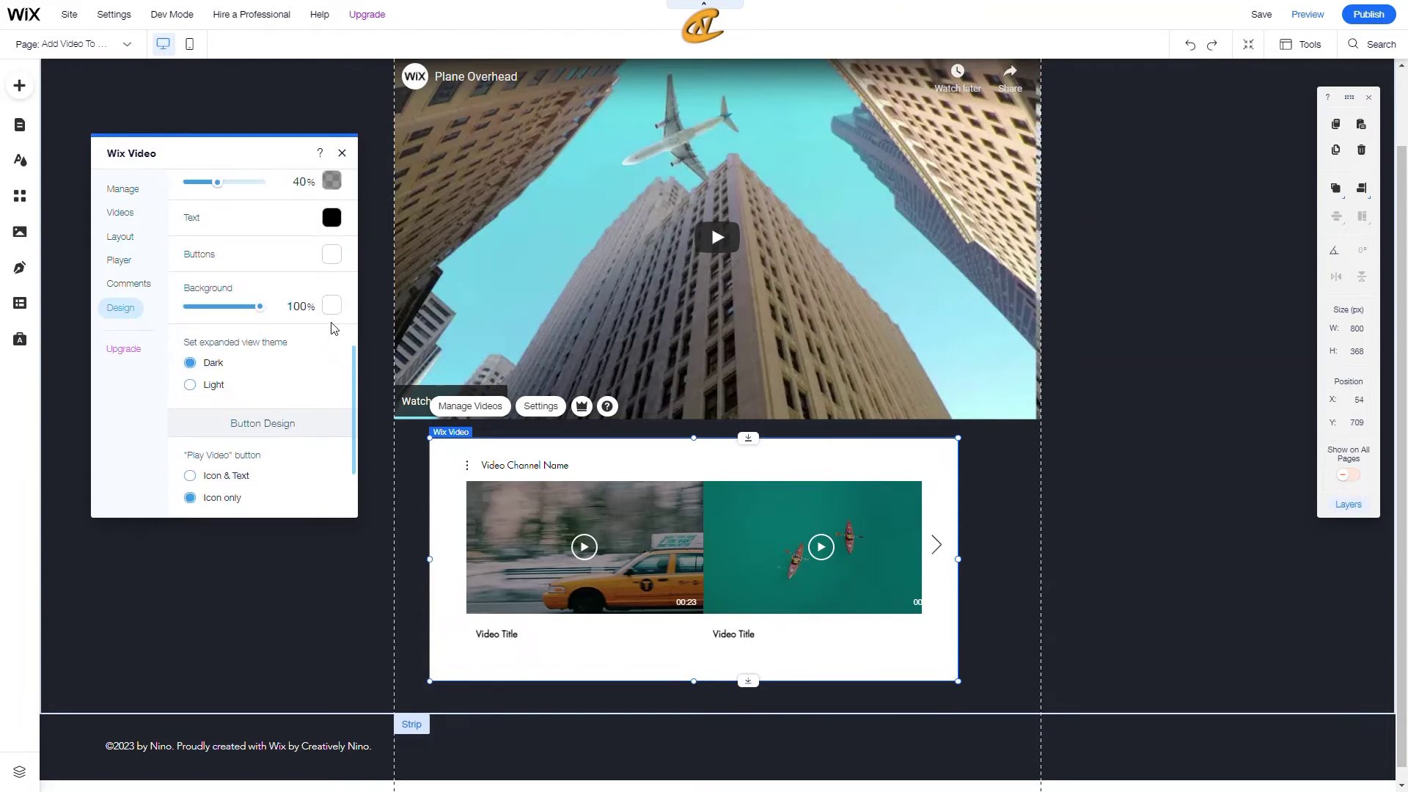
{"action": "left_click_drag", "start_coordinate": [261, 308], "coordinate": [290, 317]}
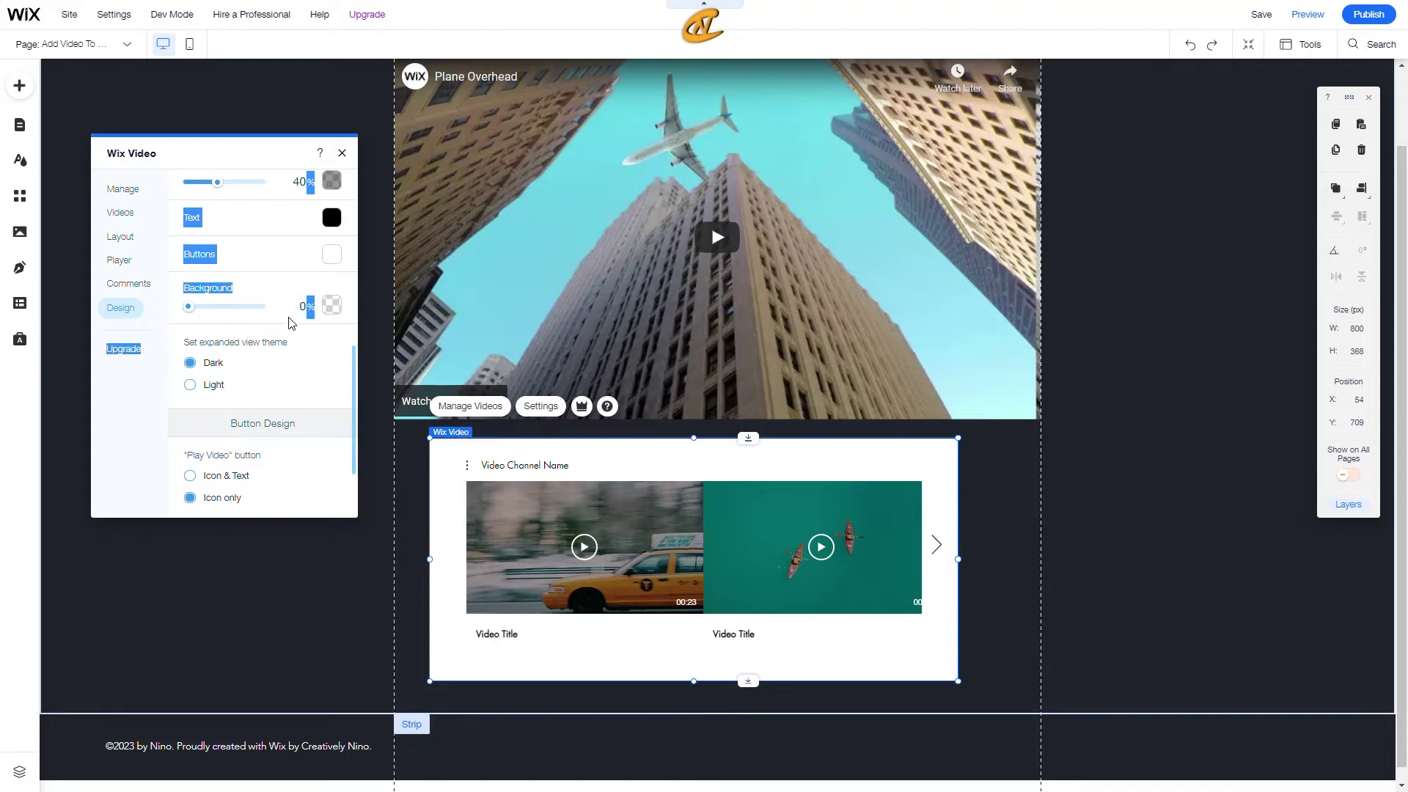
{"action": "left_click", "coordinate": [332, 254]}
{"action": "left_click", "coordinate": [377, 293]}
{"action": "left_click", "coordinate": [492, 223]}
Make the cover overlay white and choose the rounded pill style for other buttons.
{"action": "scroll", "coordinate": [275, 330], "scroll_direction": "up", "scroll_amount": 1}
{"action": "scroll", "coordinate": [274, 329], "scroll_direction": "up", "scroll_amount": 2}
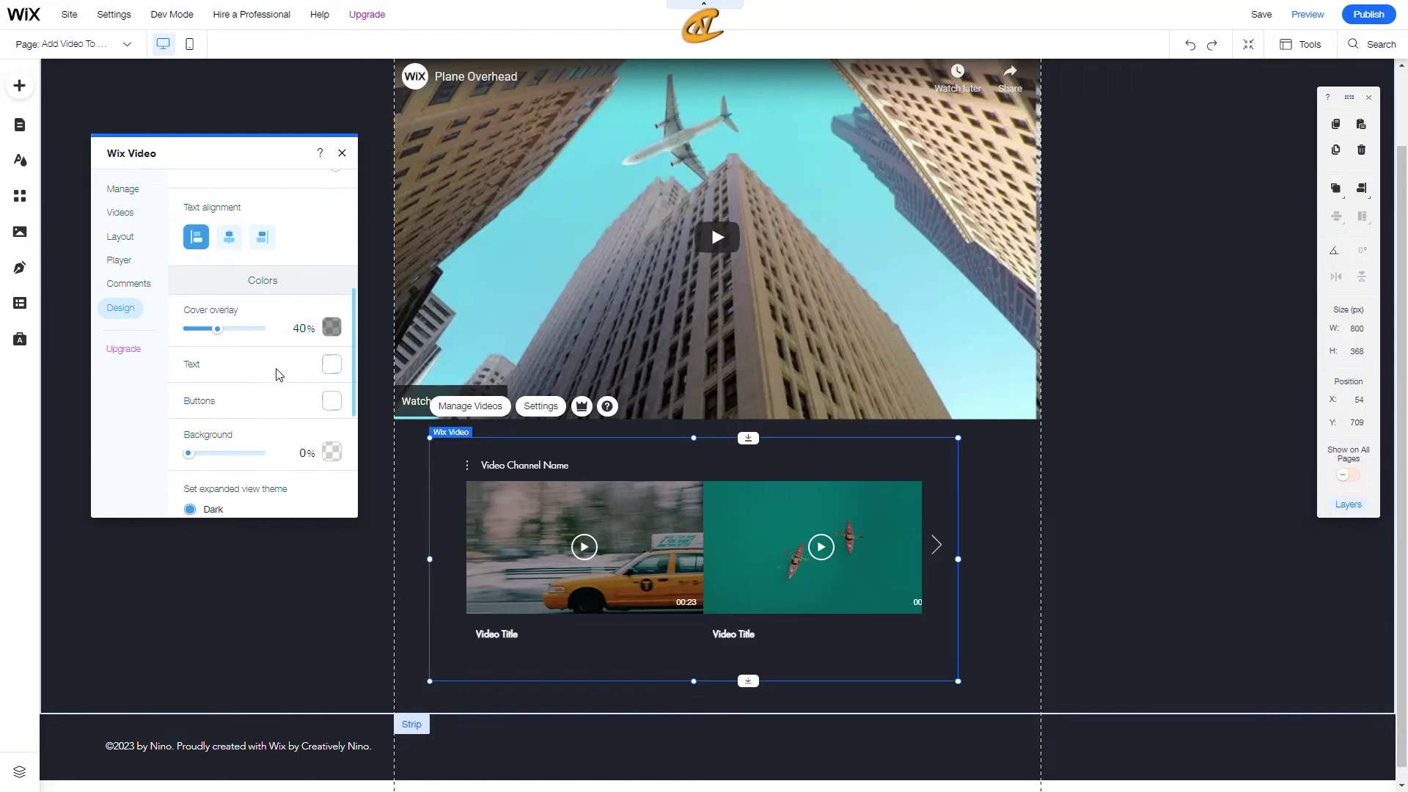
{"action": "left_click", "coordinate": [331, 332]}
{"action": "left_click", "coordinate": [370, 380]}
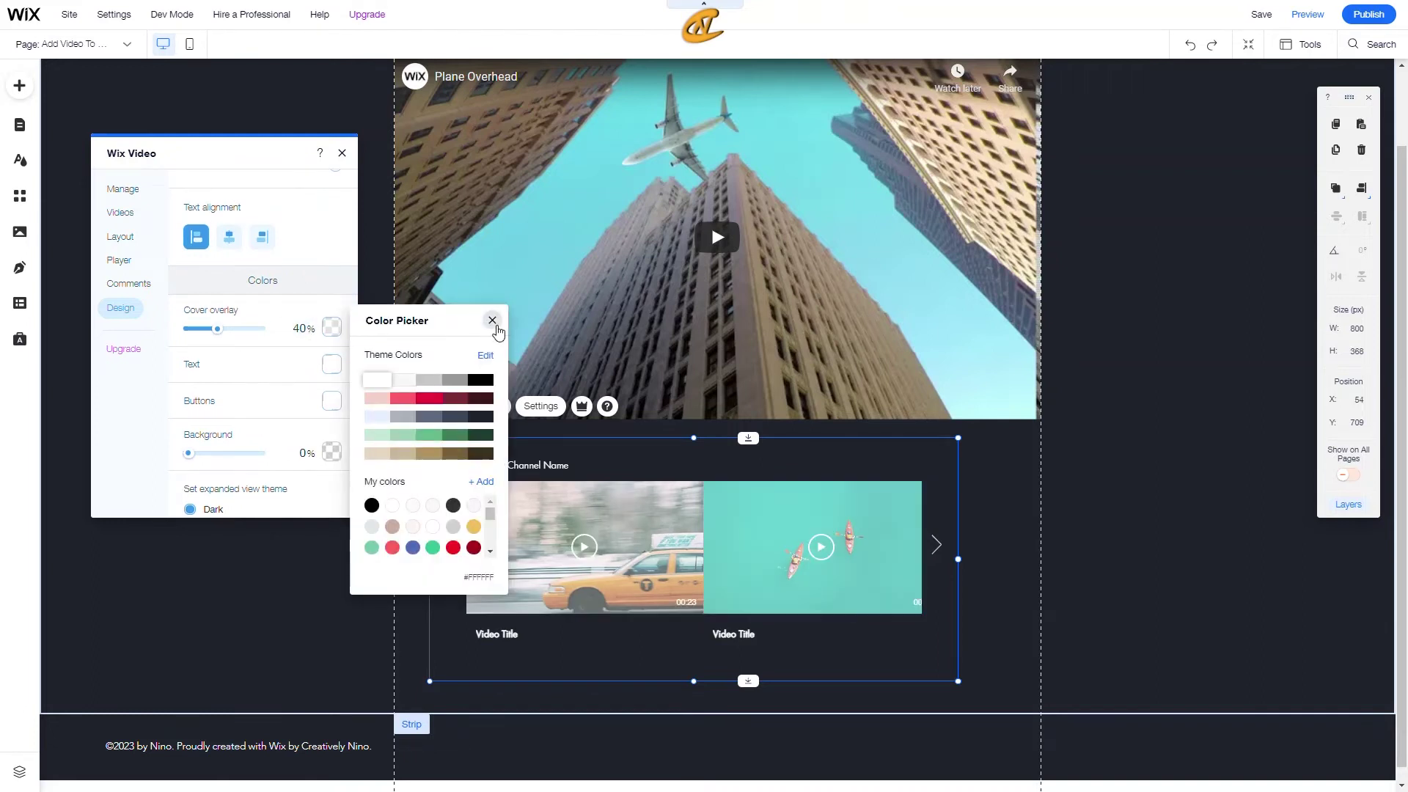
{"action": "left_click", "coordinate": [492, 320]}
{"action": "scroll", "coordinate": [258, 374], "scroll_direction": "down", "scroll_amount": 3}
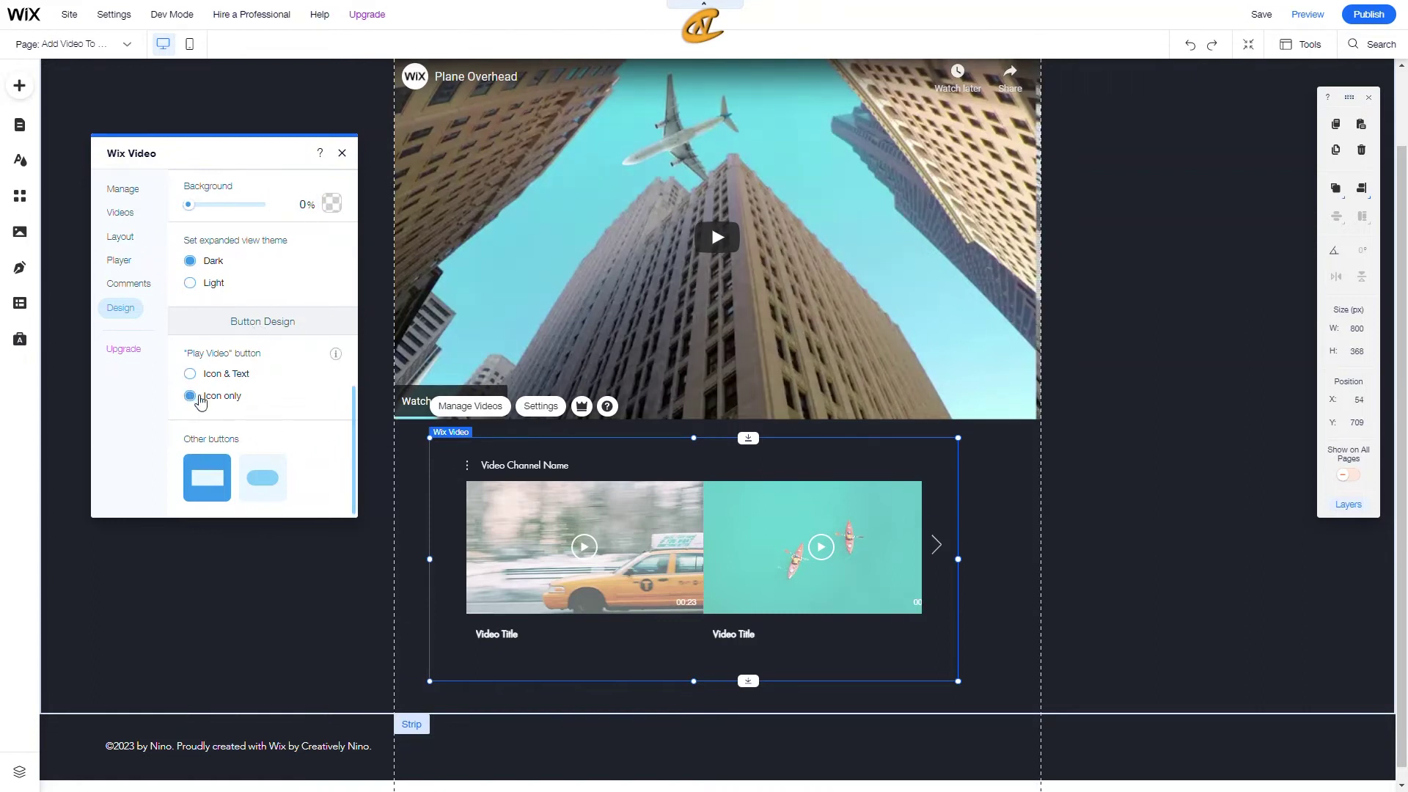
{"action": "left_click", "coordinate": [258, 491]}
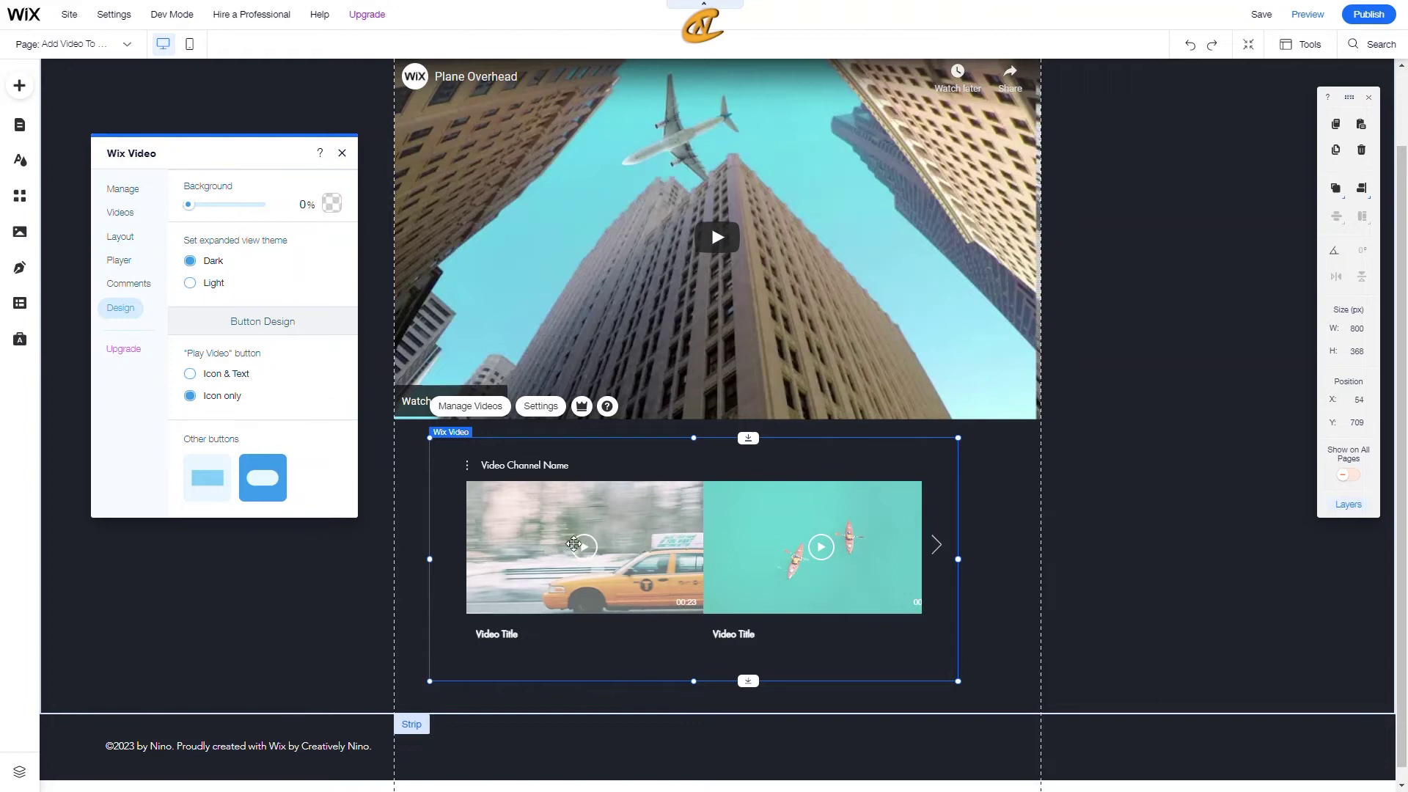
{"action": "scroll", "coordinate": [179, 193], "scroll_direction": "up", "scroll_amount": 10}
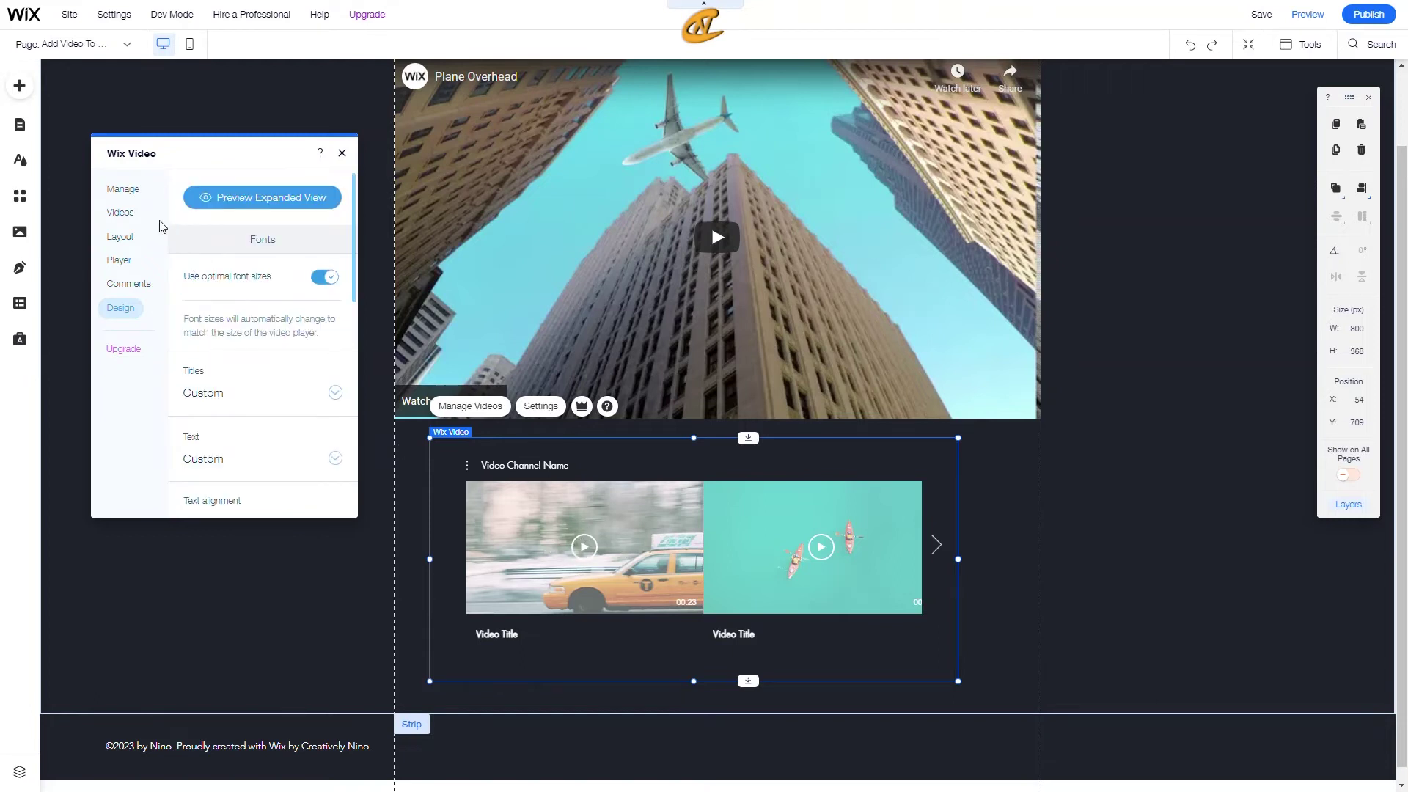
Go to the Manage tab and open Manage Videos to reach the Video Library.
{"action": "left_click", "coordinate": [136, 202]}
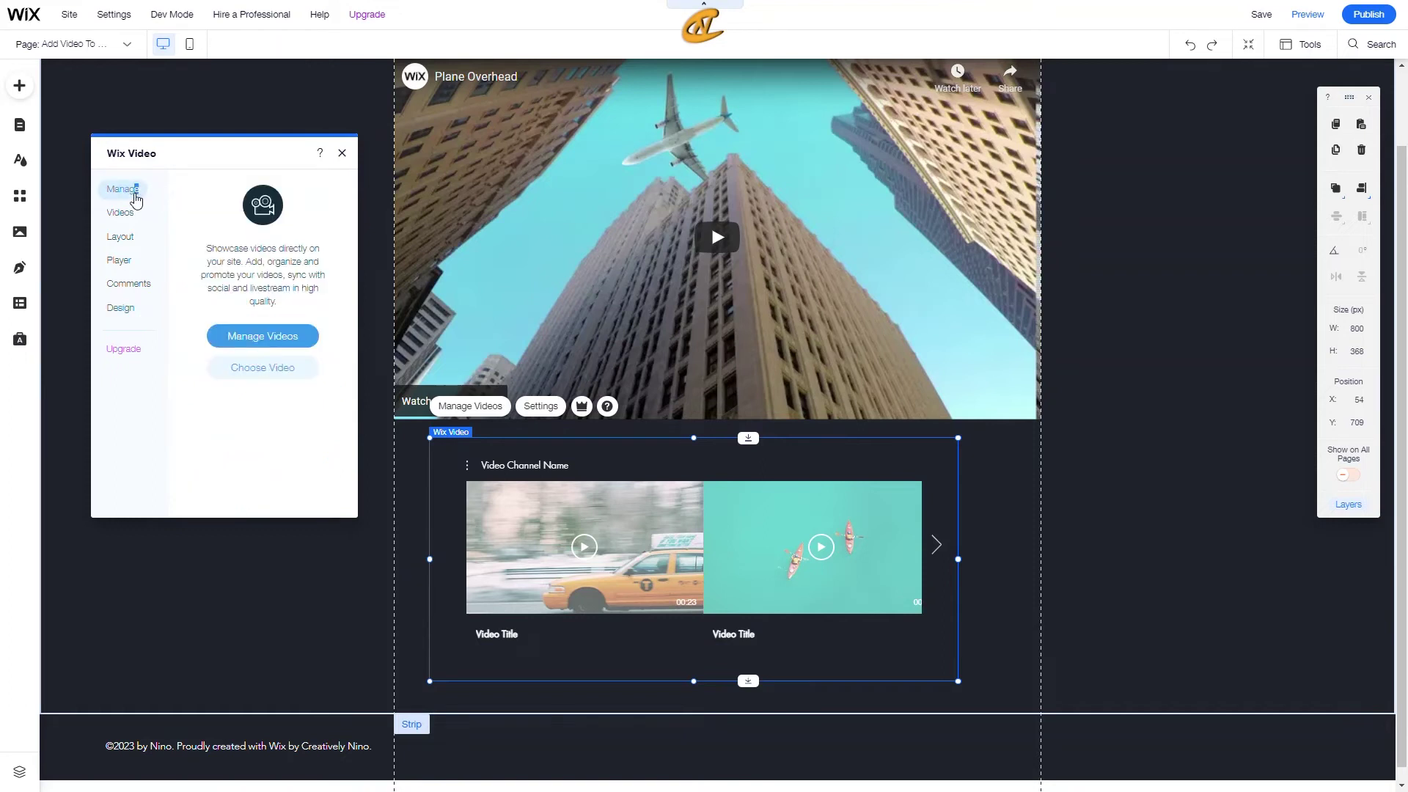
{"action": "left_click", "coordinate": [246, 338]}
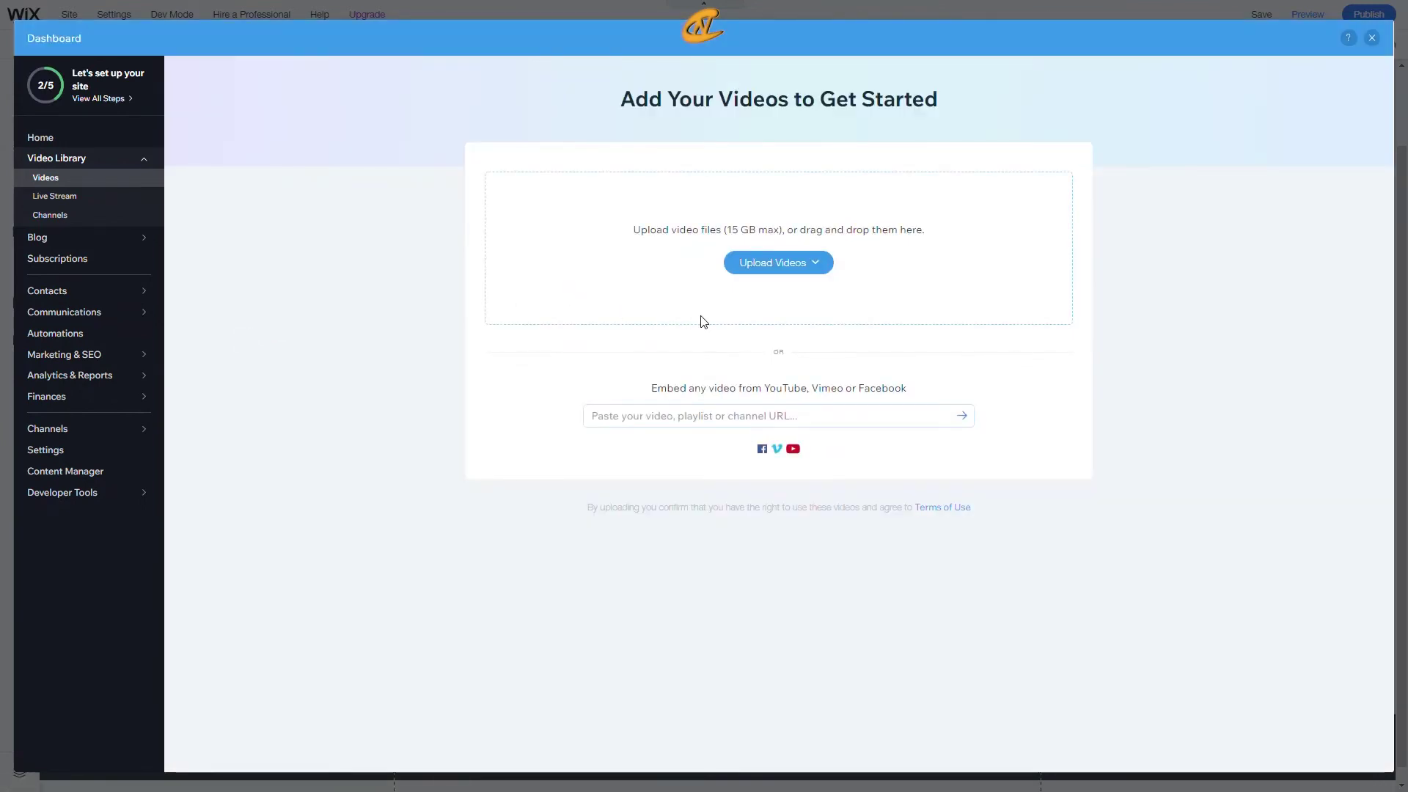
Paste the YouTube link for 'How to use Wix Animation using Velo' and add it to the library.
{"action": "left_click", "coordinate": [799, 271]}
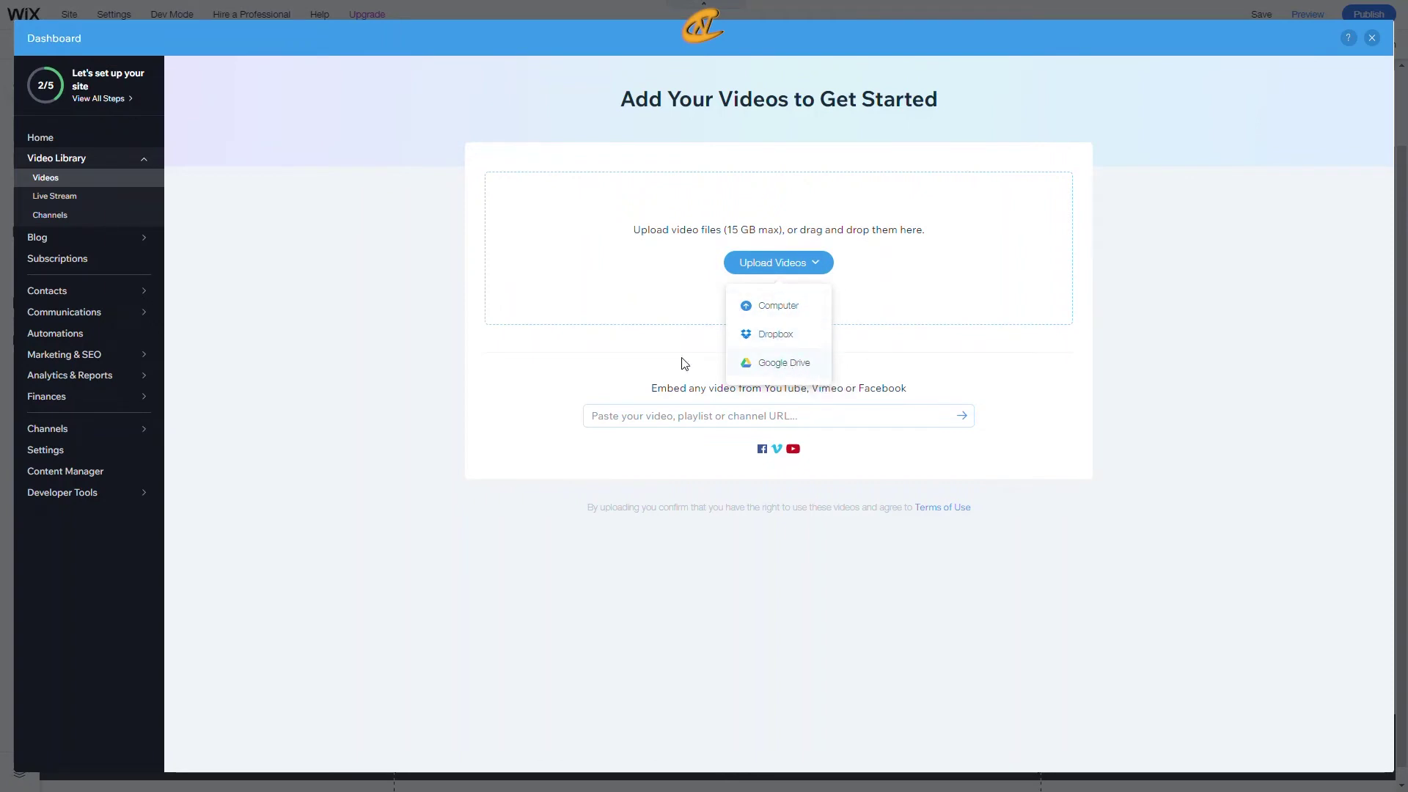
{"action": "left_click", "coordinate": [713, 418]}
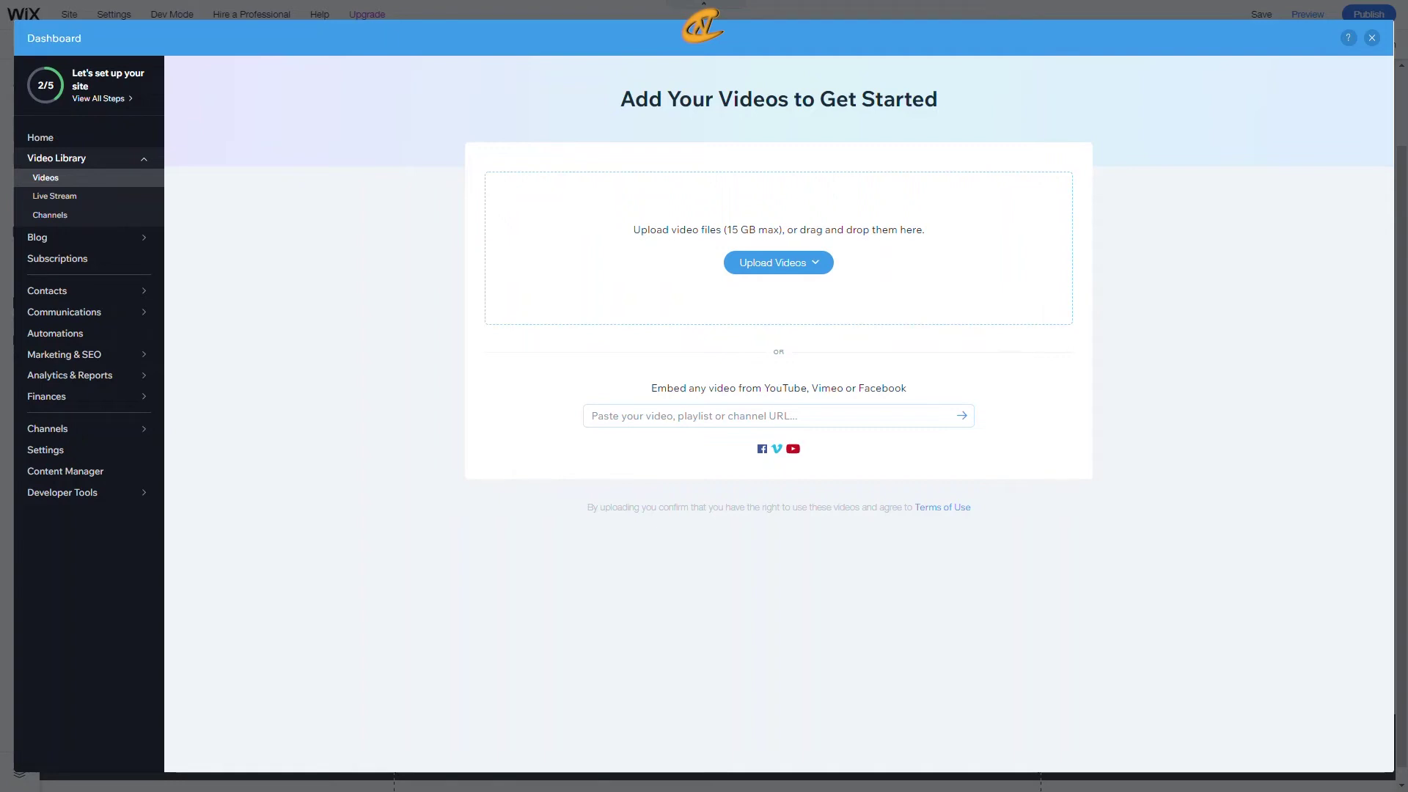
{"action": "left_click", "coordinate": [693, 413]}
{"action": "key", "text": "ctrl+v"}
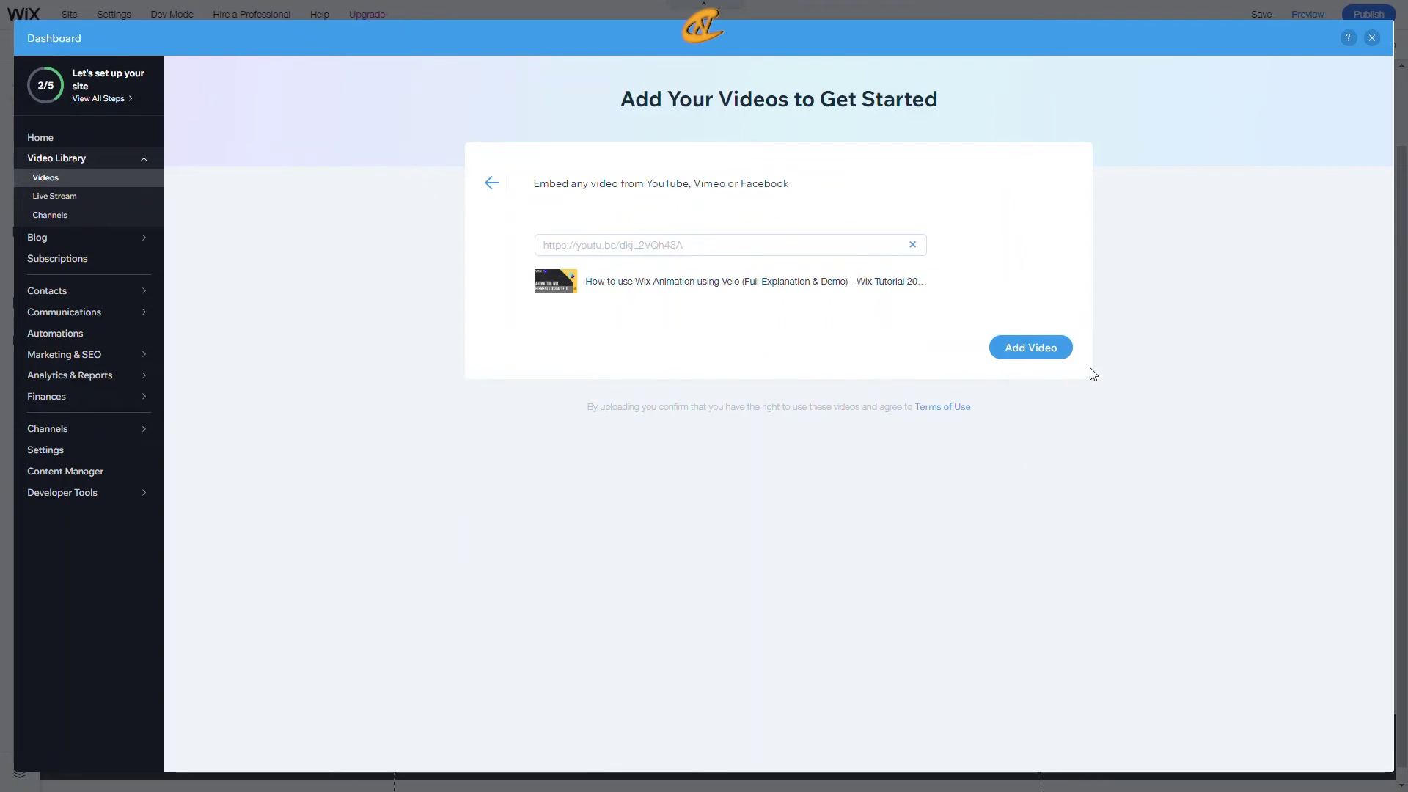
{"action": "left_click", "coordinate": [1032, 348]}
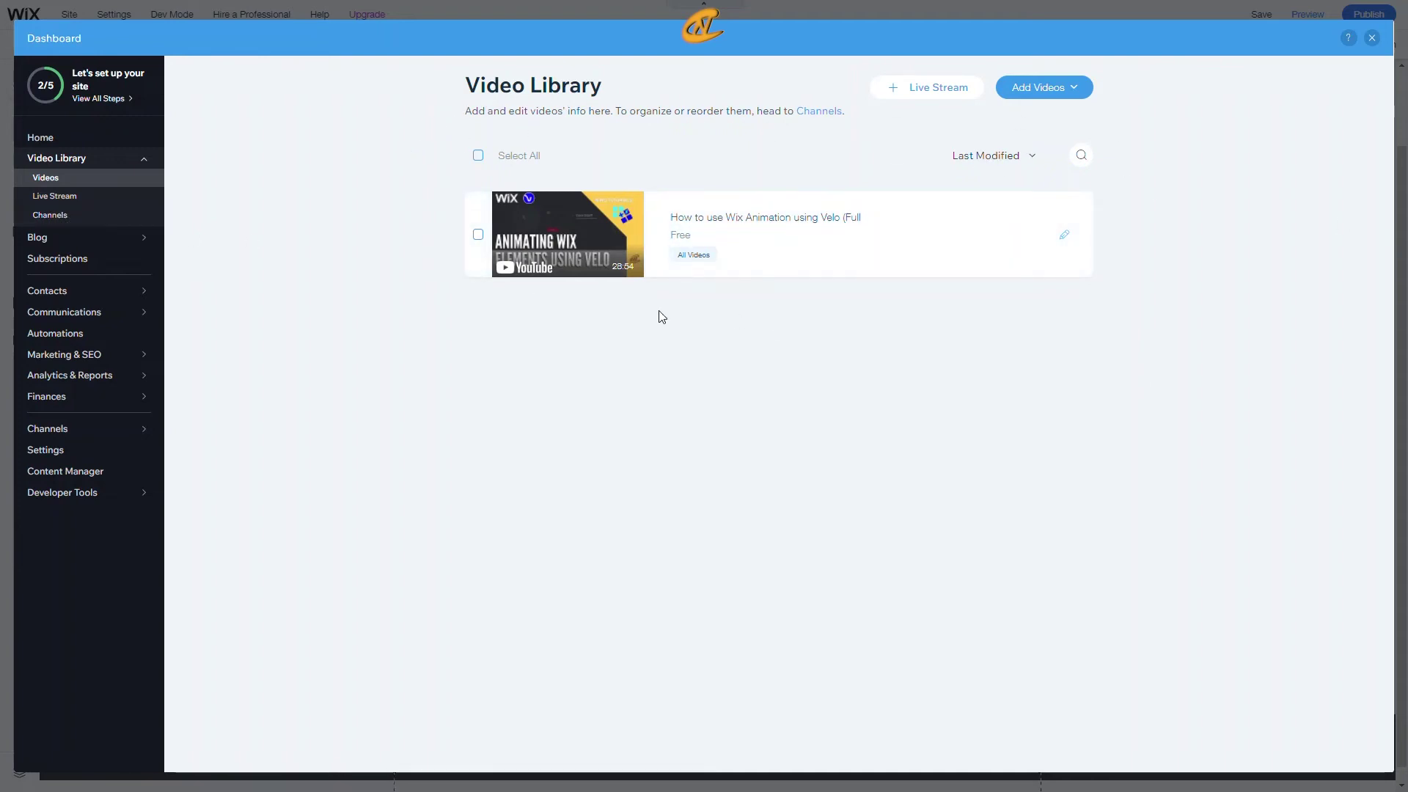
Open the edit-info page of the embedded Wix Animation using Velo video from the Videos list.
{"action": "left_click", "coordinate": [1075, 94]}
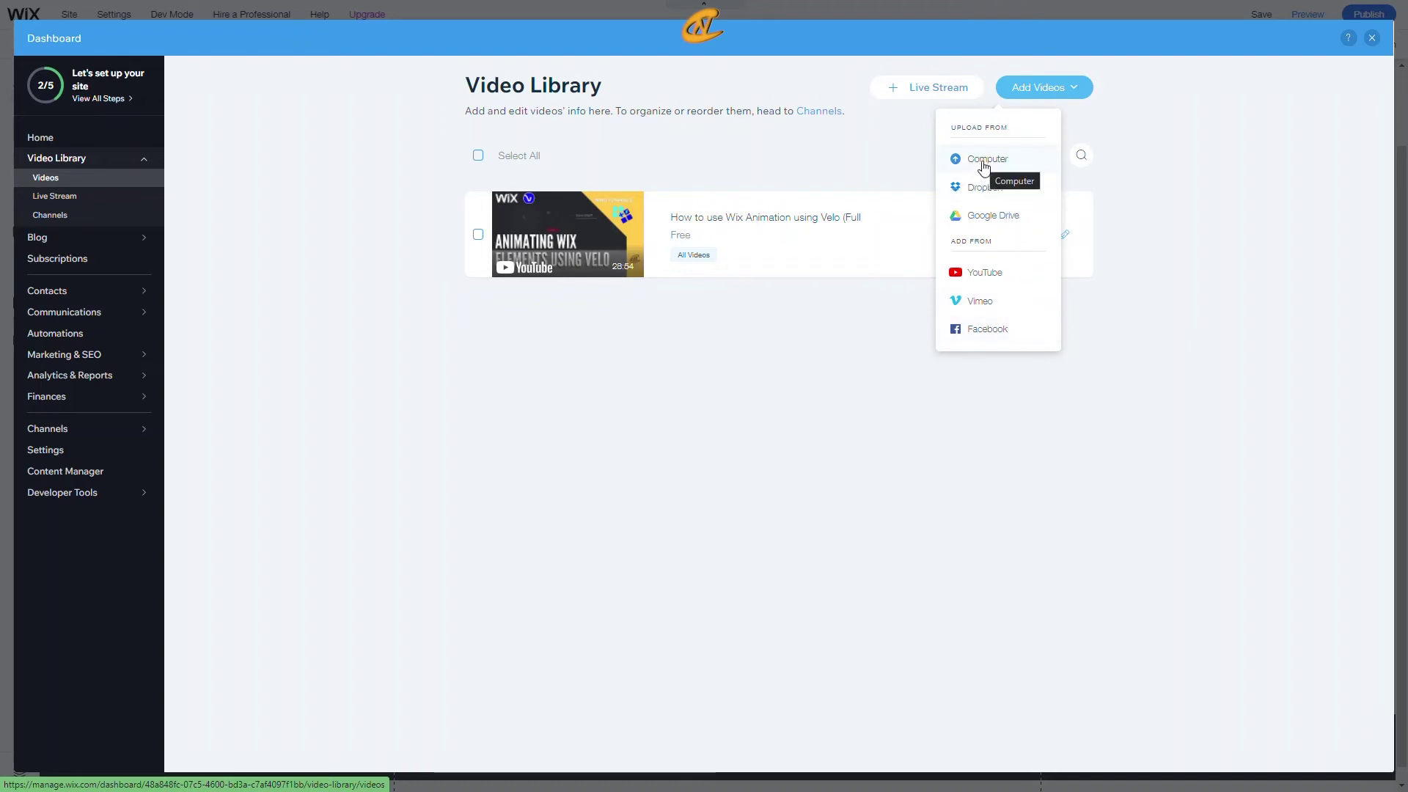
{"action": "left_click", "coordinate": [820, 165]}
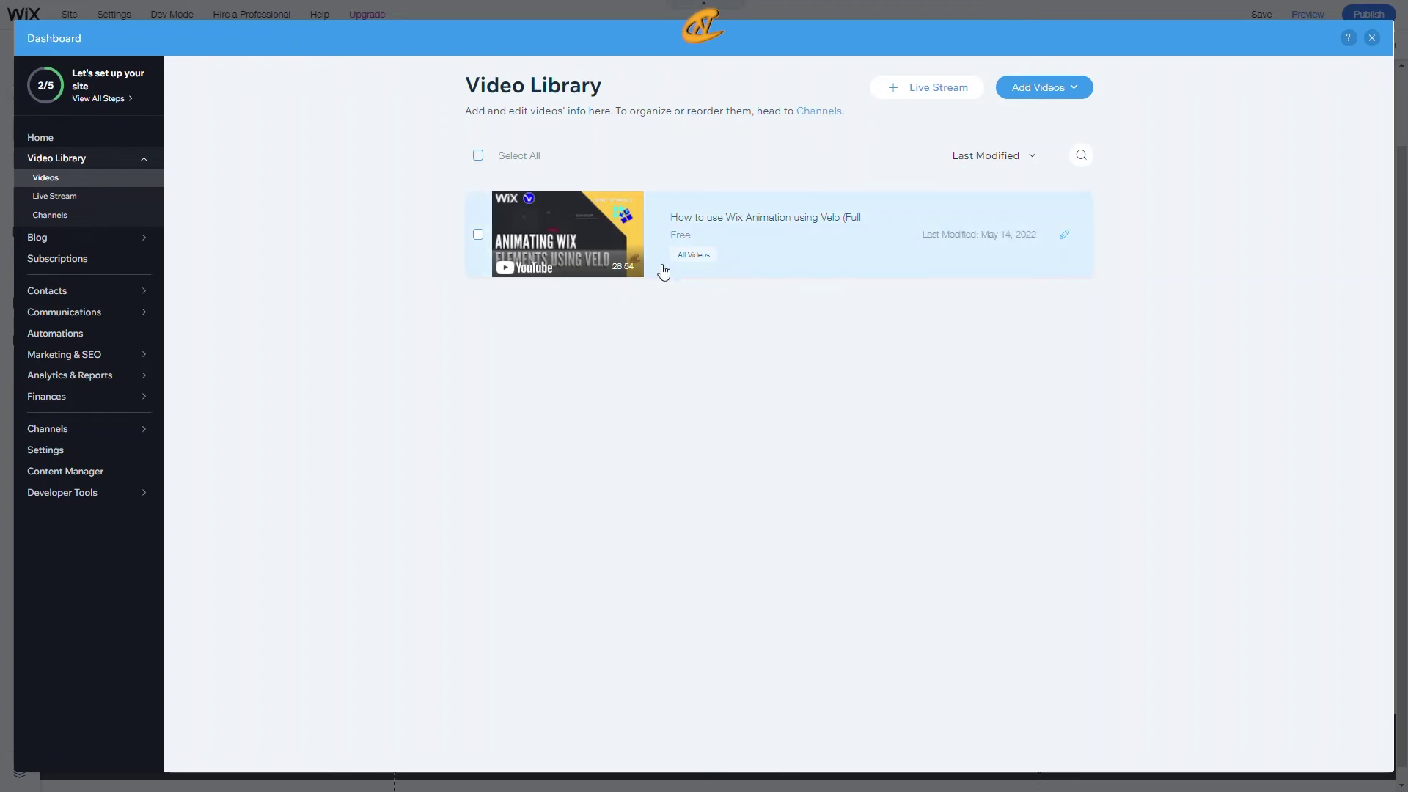
{"action": "left_click", "coordinate": [1066, 236]}
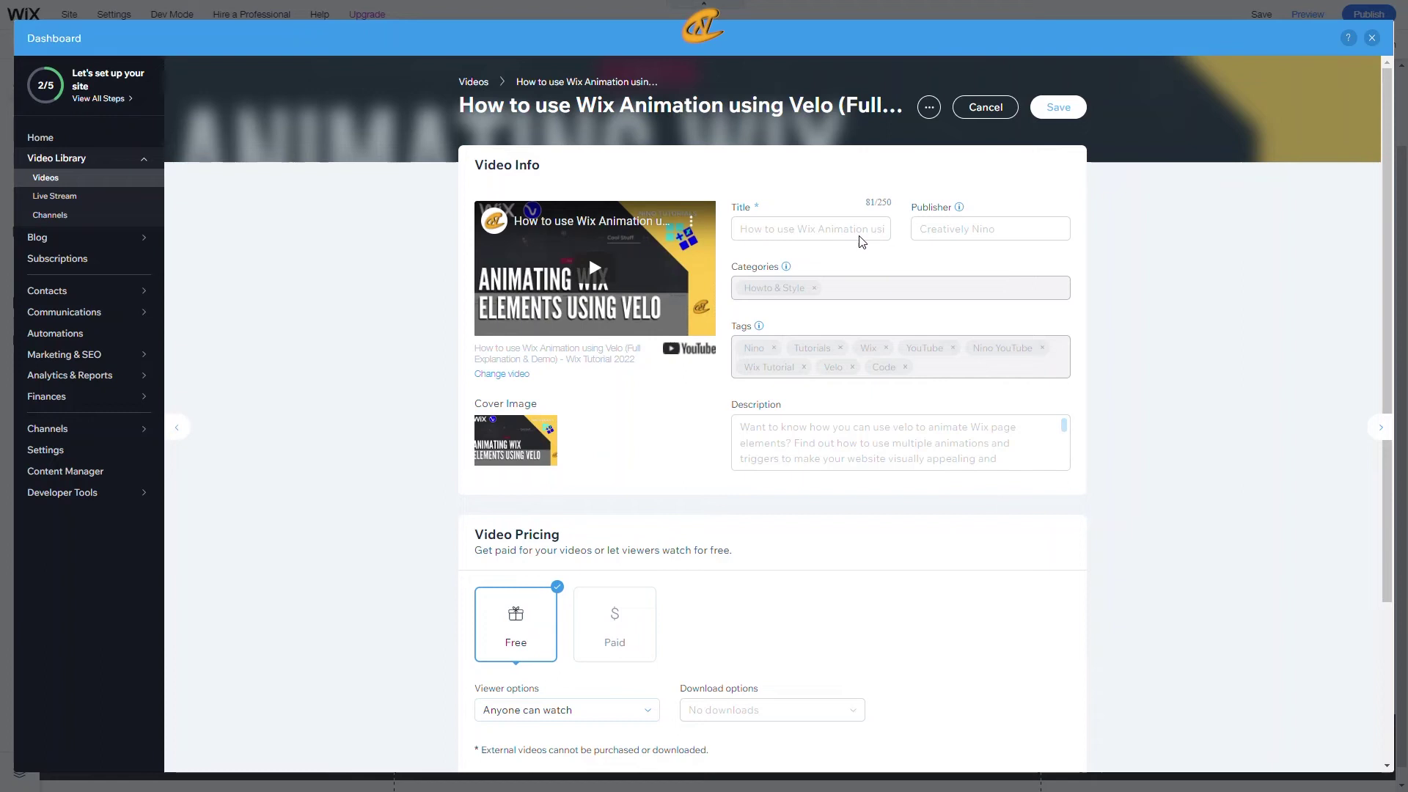
Review the video's info form and keep viewer access set to Anyone can watch.
{"action": "scroll", "coordinate": [806, 498], "scroll_direction": "down", "scroll_amount": 2}
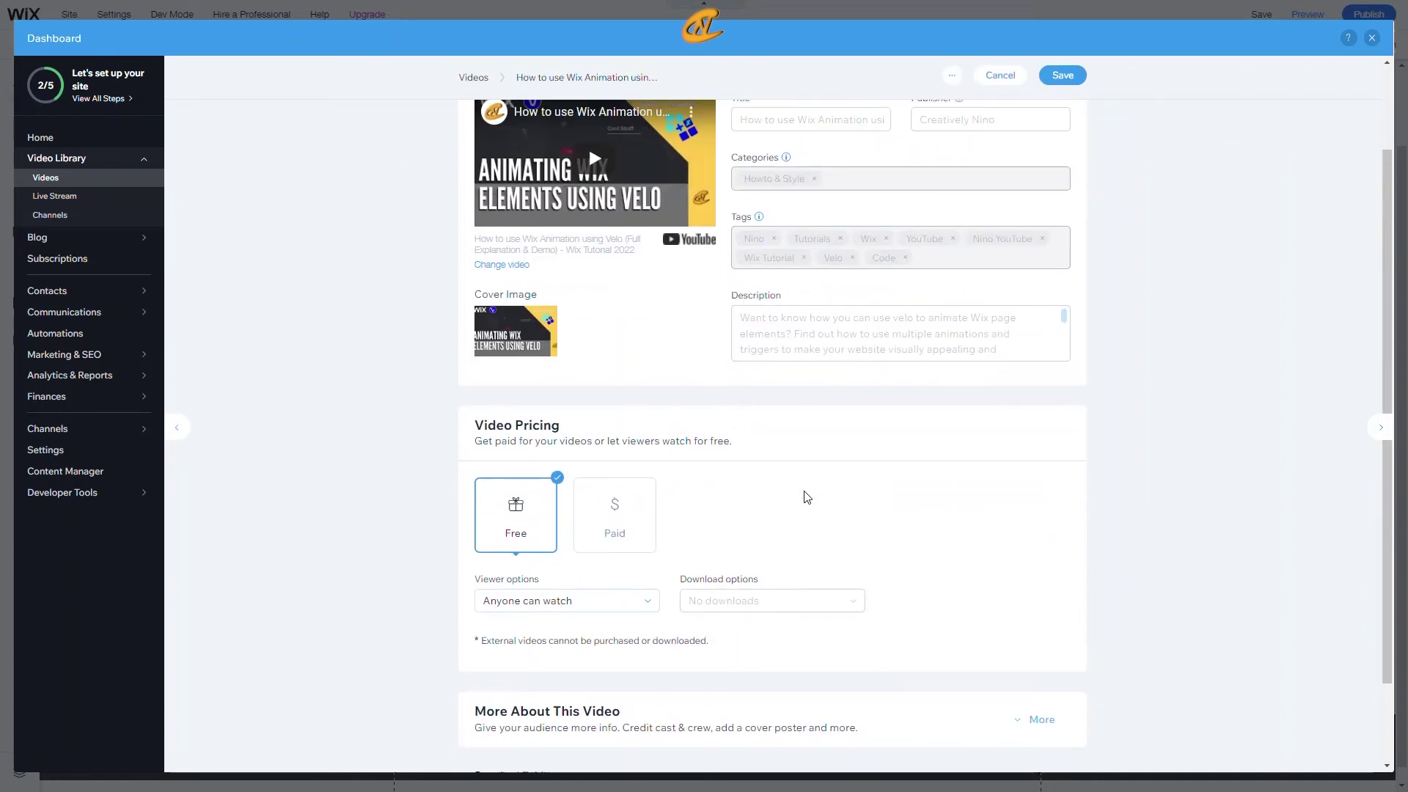
{"action": "scroll", "coordinate": [807, 498], "scroll_direction": "up", "scroll_amount": 2}
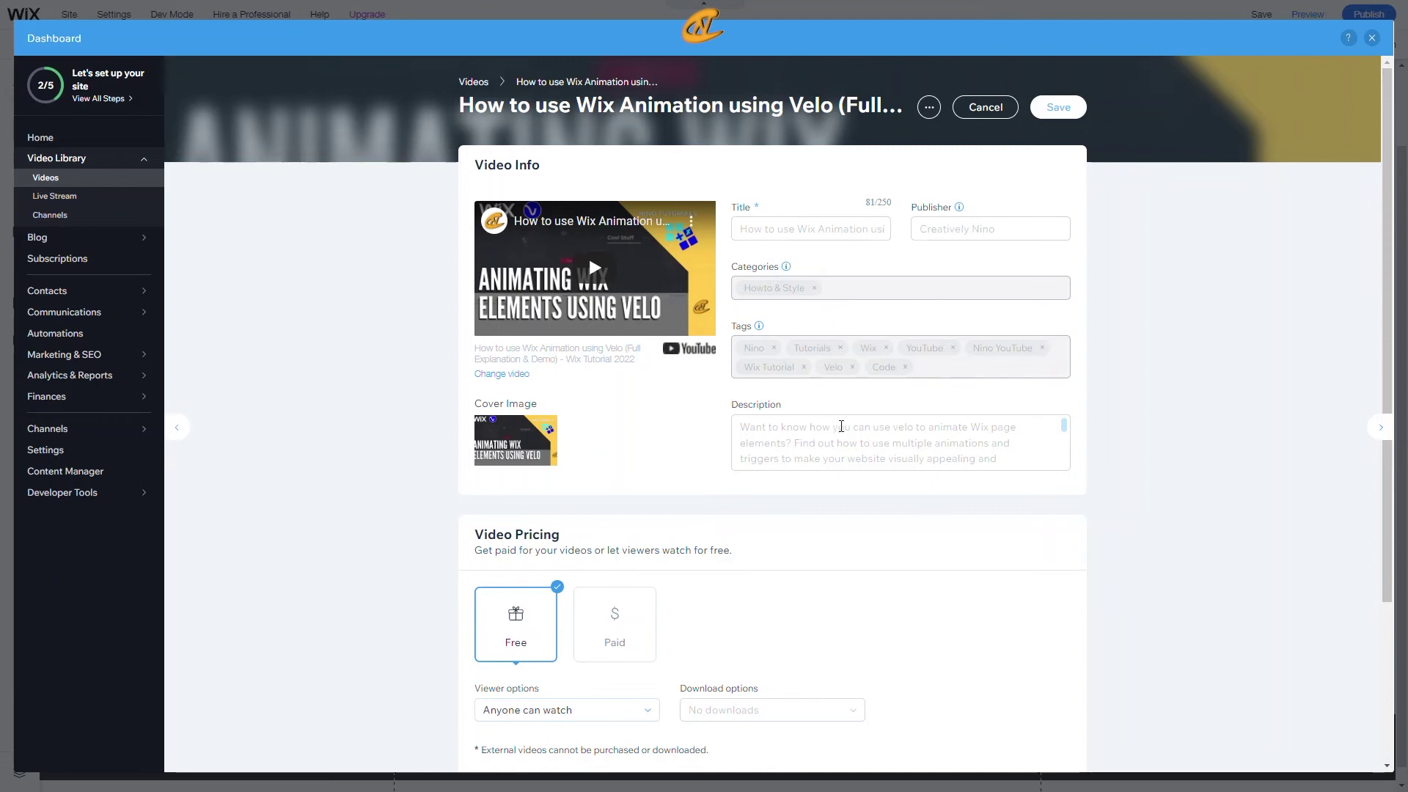
{"action": "scroll", "coordinate": [715, 461], "scroll_direction": "down", "scroll_amount": 3}
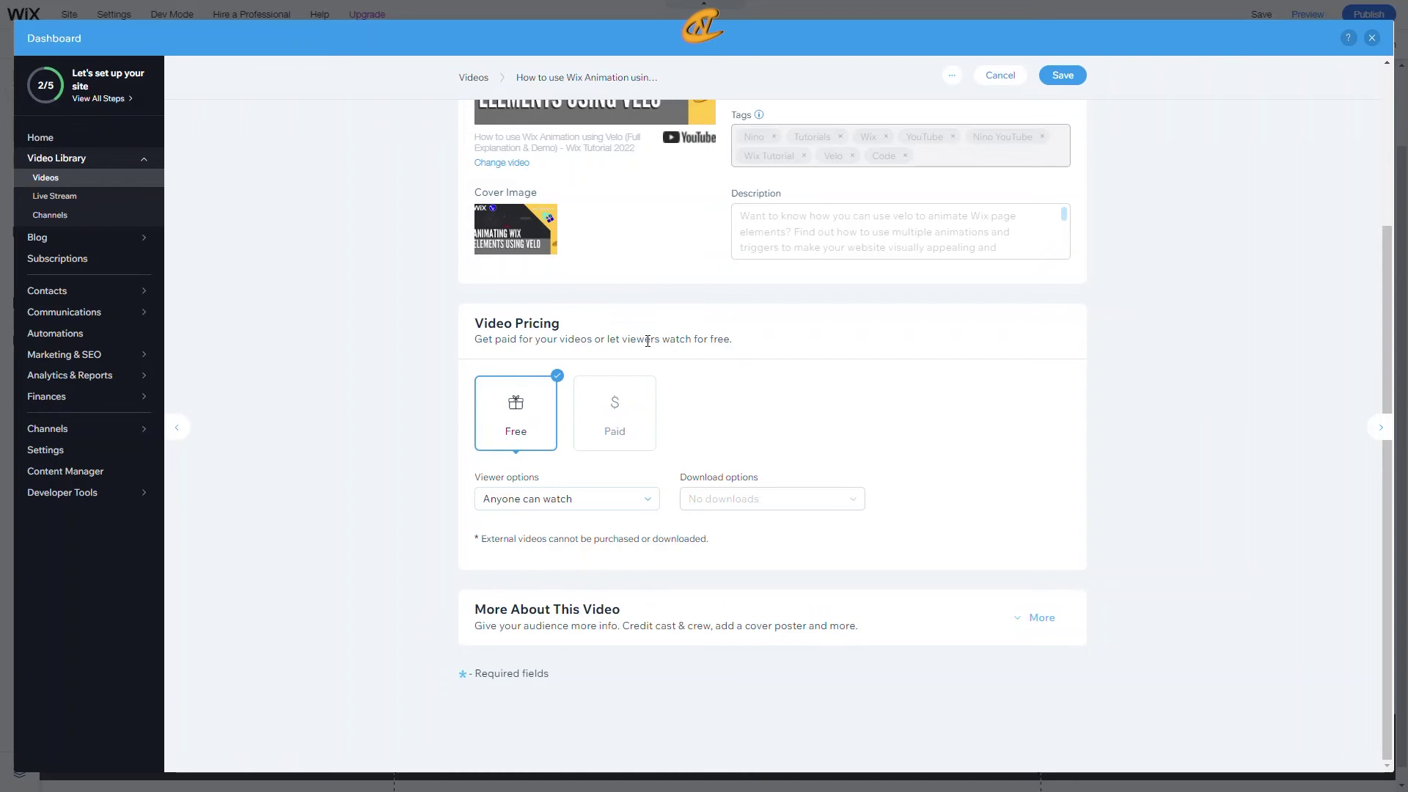
{"action": "mouse_move", "coordinate": [622, 444]}
{"action": "mouse_move", "coordinate": [628, 397]}
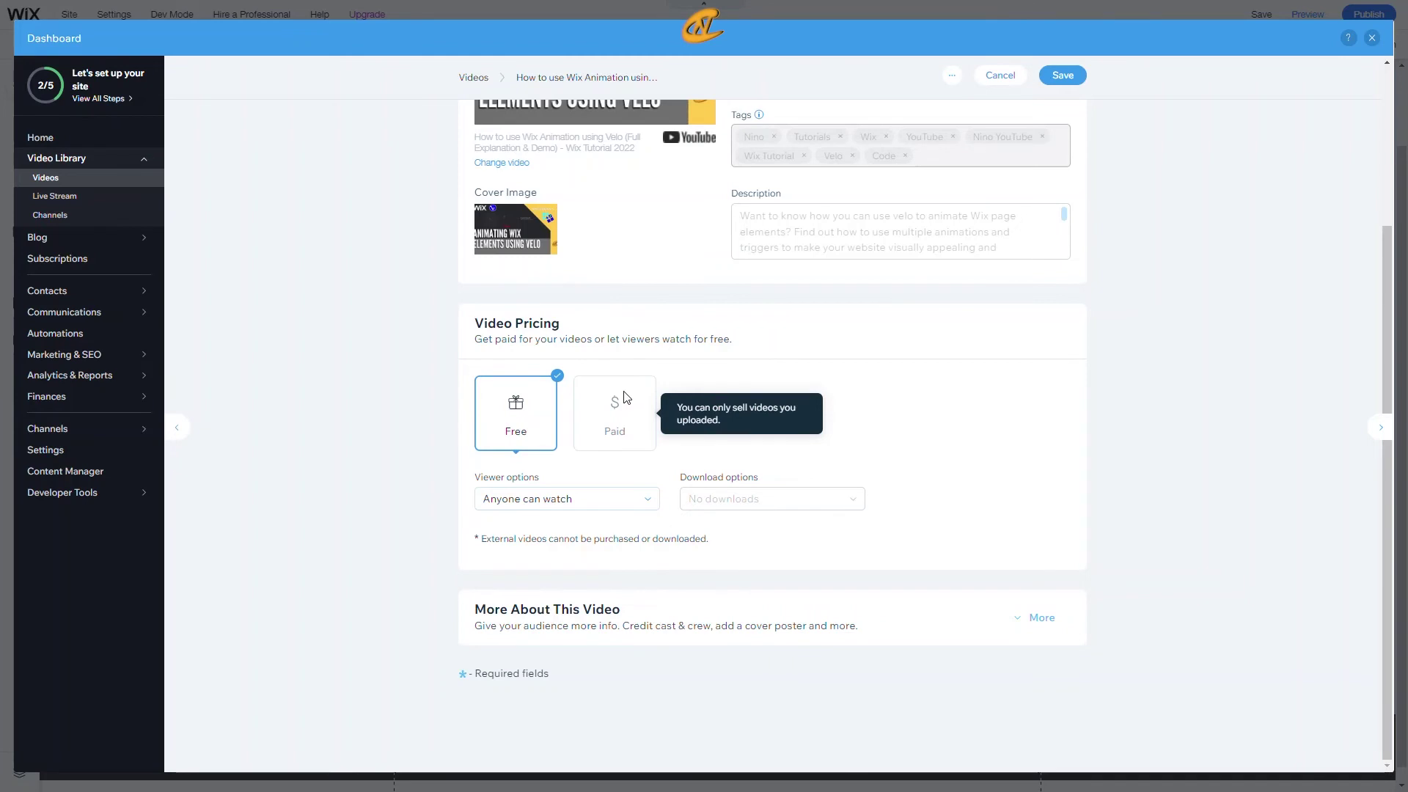
{"action": "scroll", "coordinate": [748, 363], "scroll_direction": "up", "scroll_amount": 3}
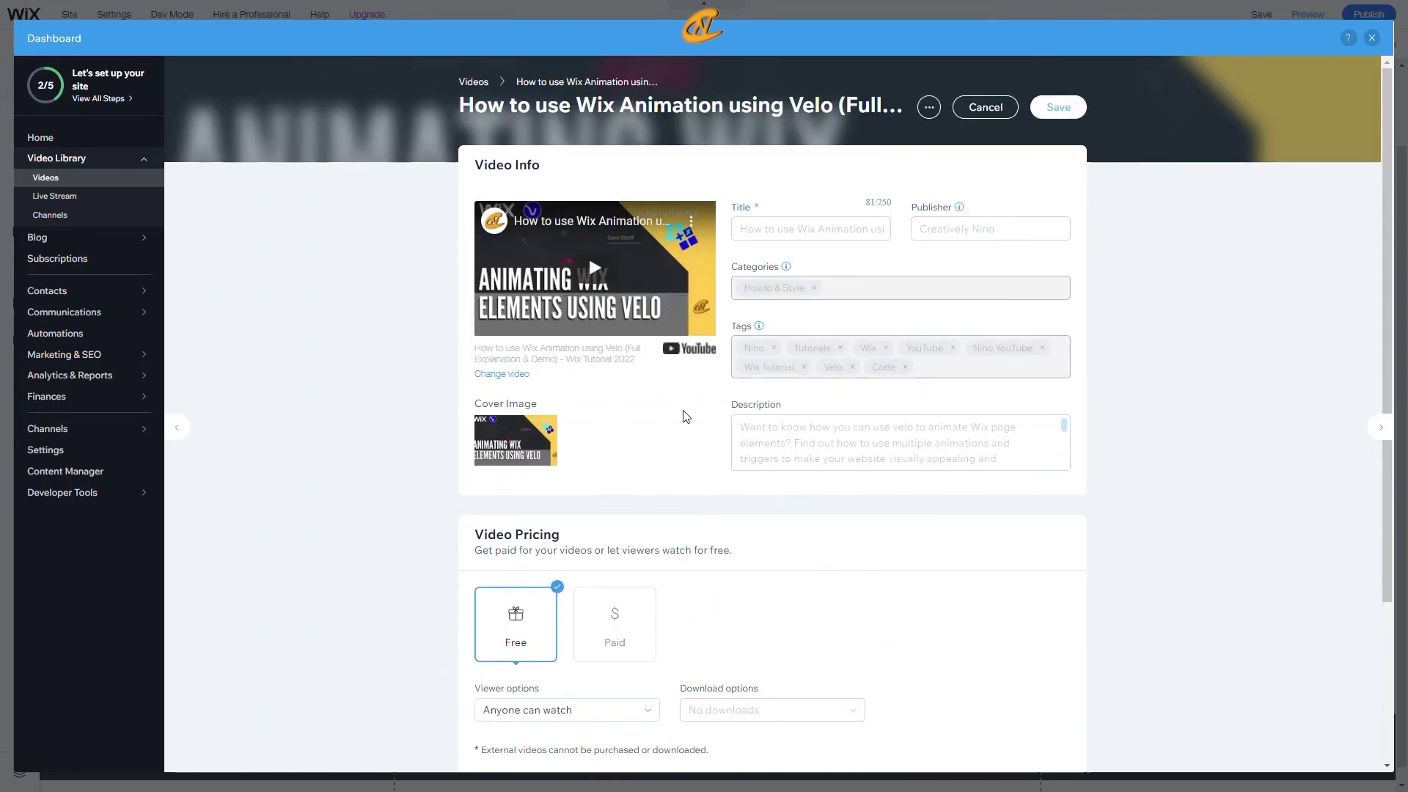
{"action": "scroll", "coordinate": [686, 417], "scroll_direction": "down", "scroll_amount": 3}
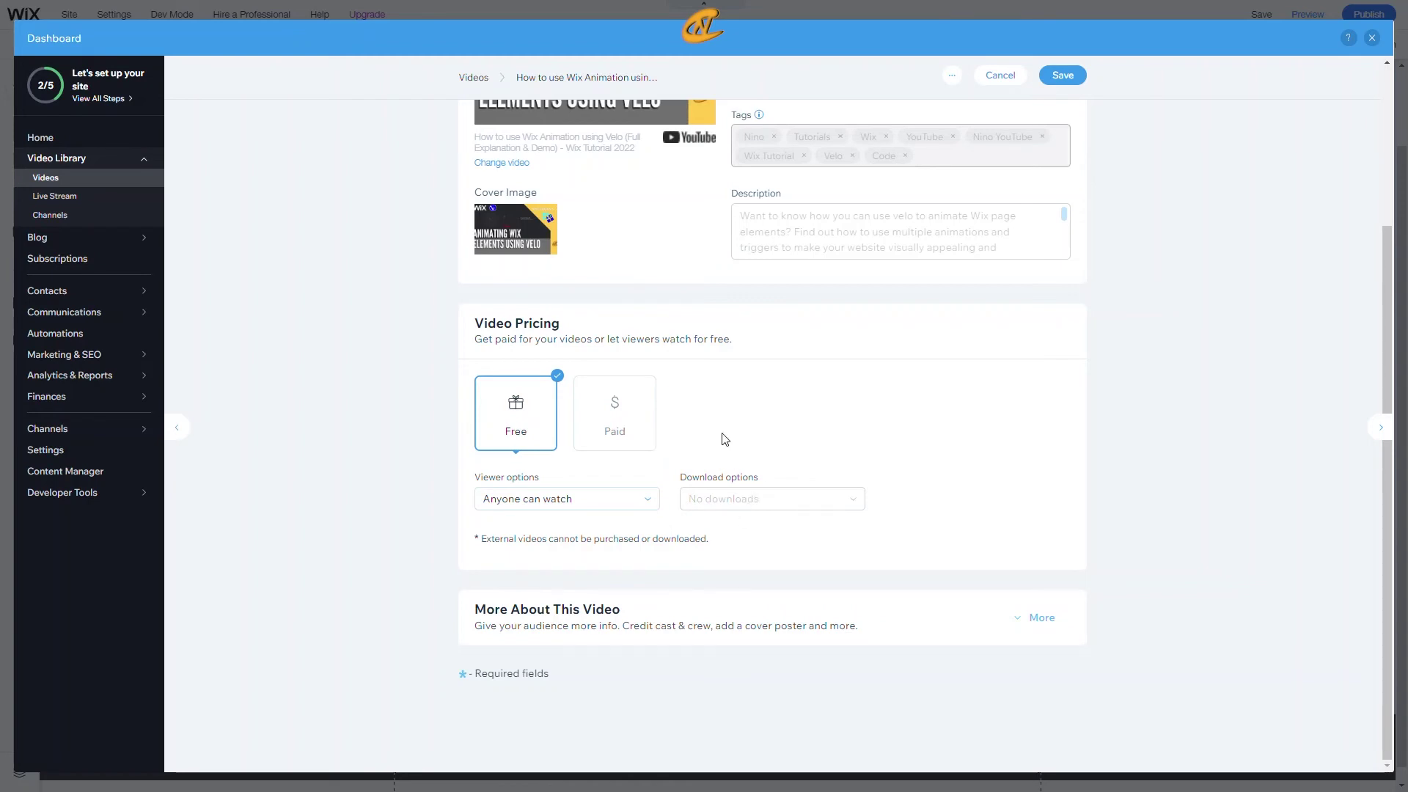
{"action": "left_click", "coordinate": [632, 501]}
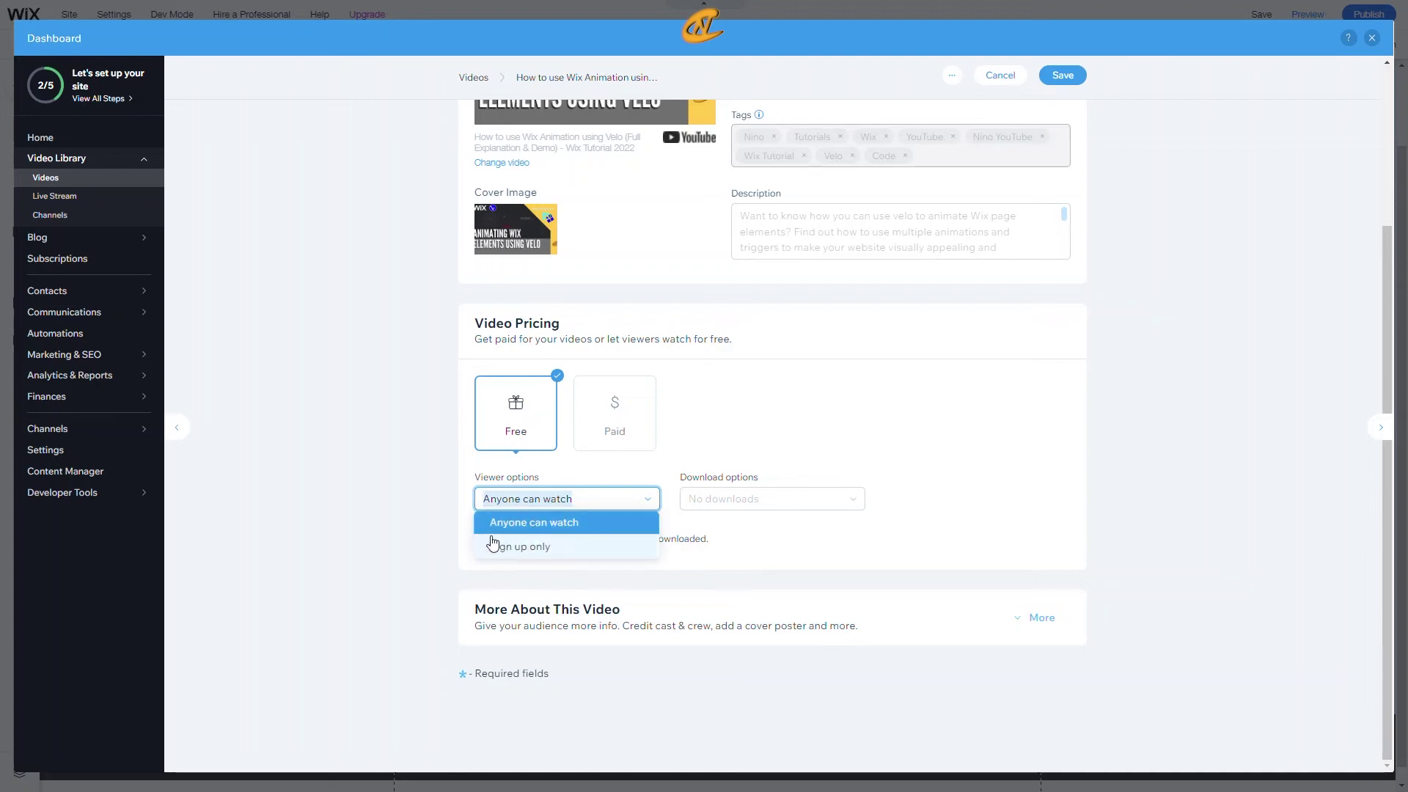
{"action": "left_click", "coordinate": [619, 477]}
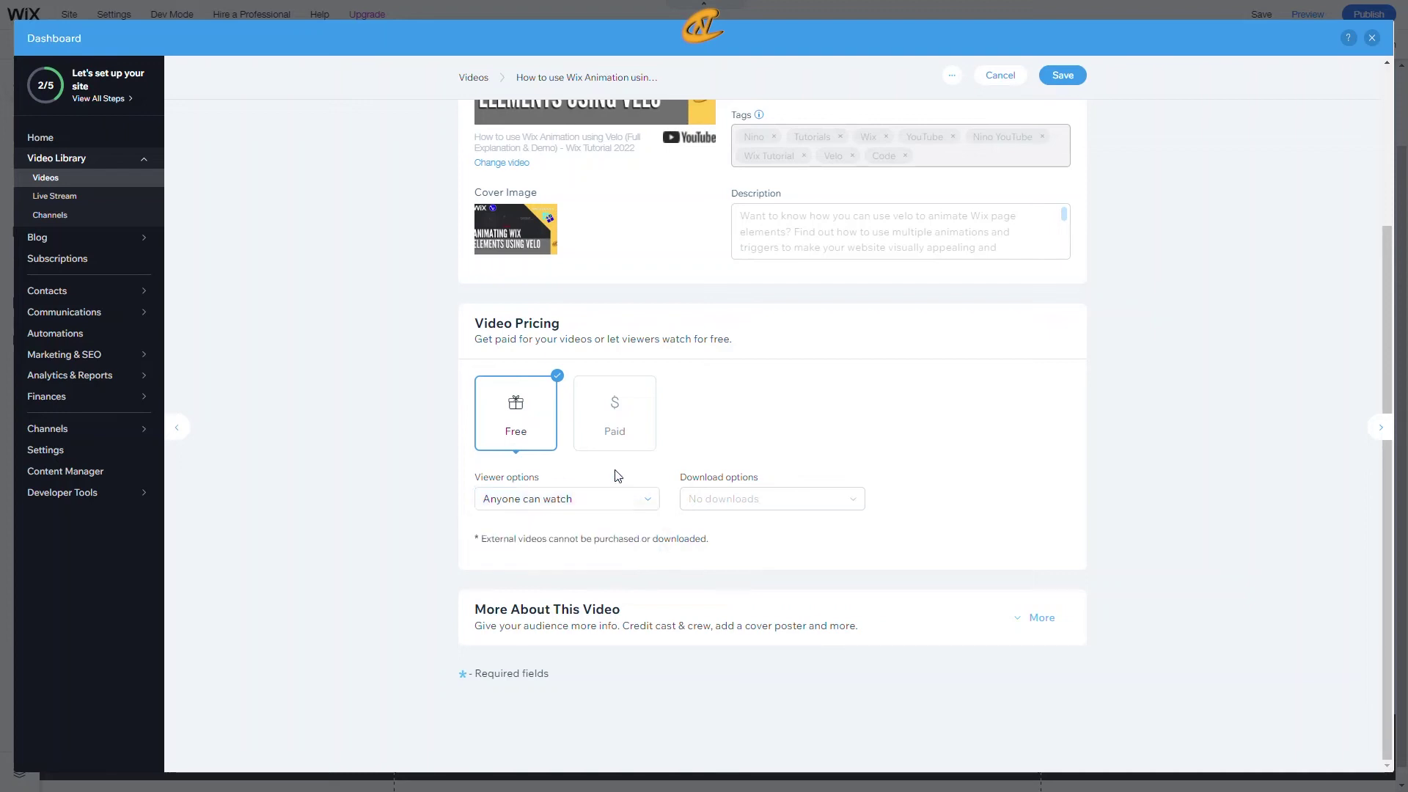
{"action": "left_click", "coordinate": [582, 499]}
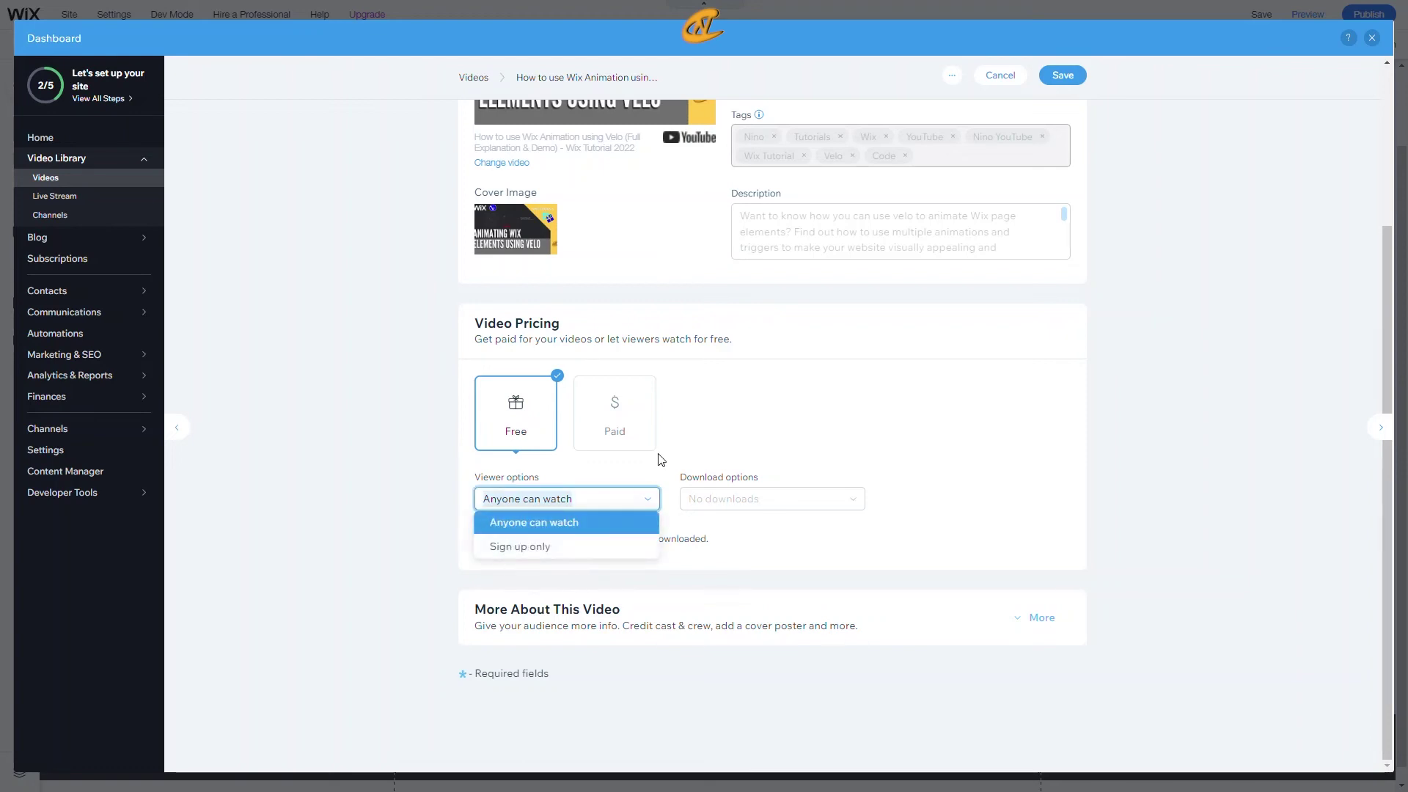
{"action": "left_click", "coordinate": [620, 473]}
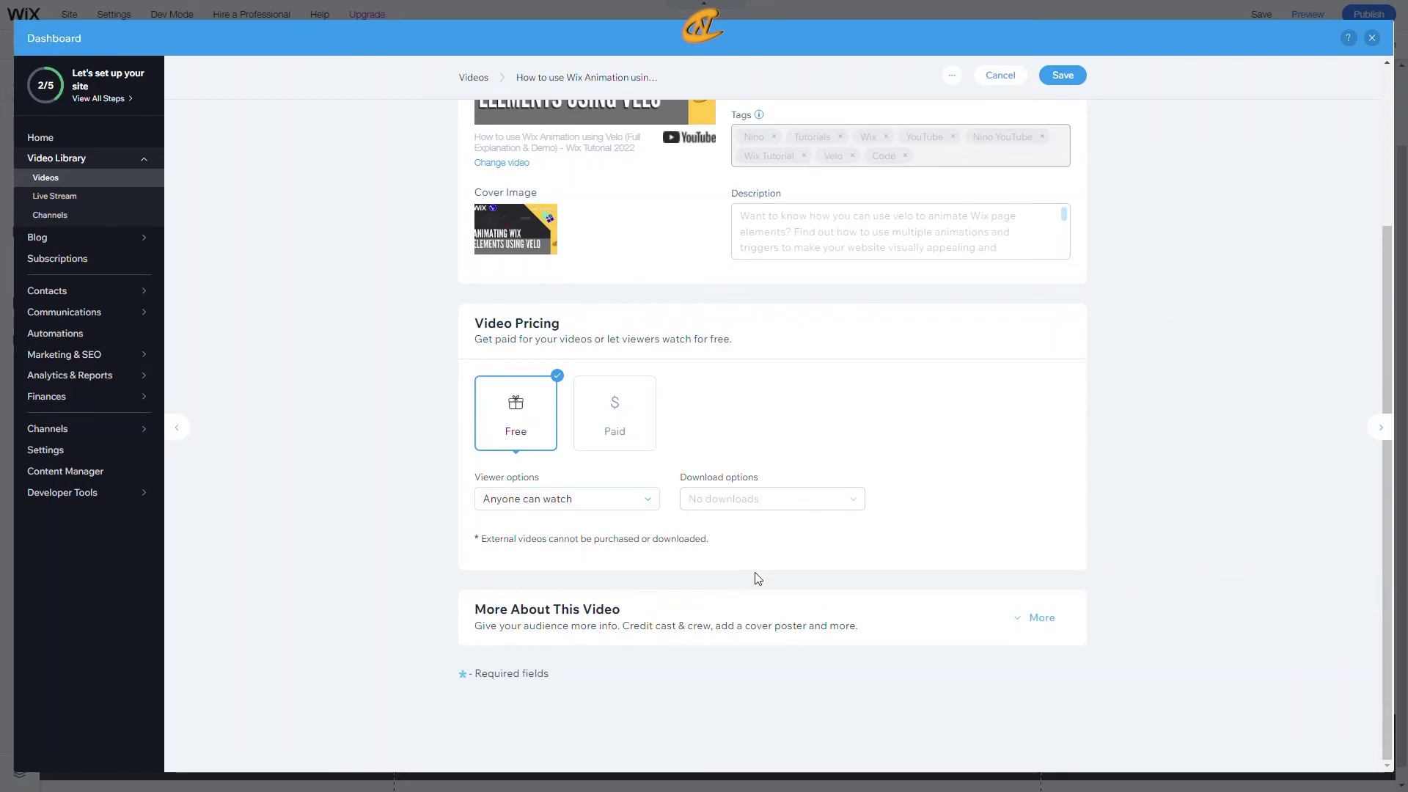
Expand the crew, cast and extra info section and browse video types and genres without choosing.
{"action": "left_click", "coordinate": [1036, 618]}
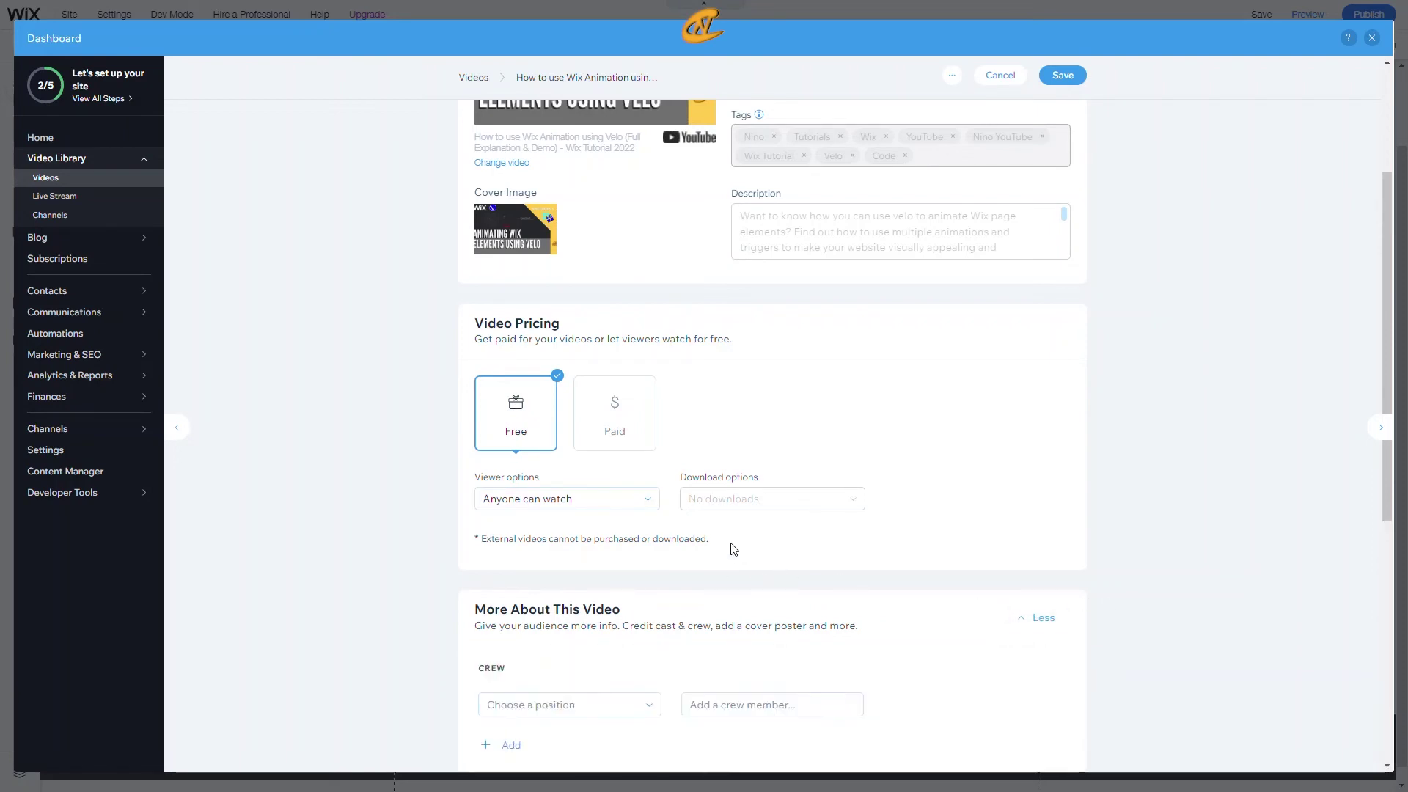
{"action": "scroll", "coordinate": [732, 544], "scroll_direction": "down", "scroll_amount": 4}
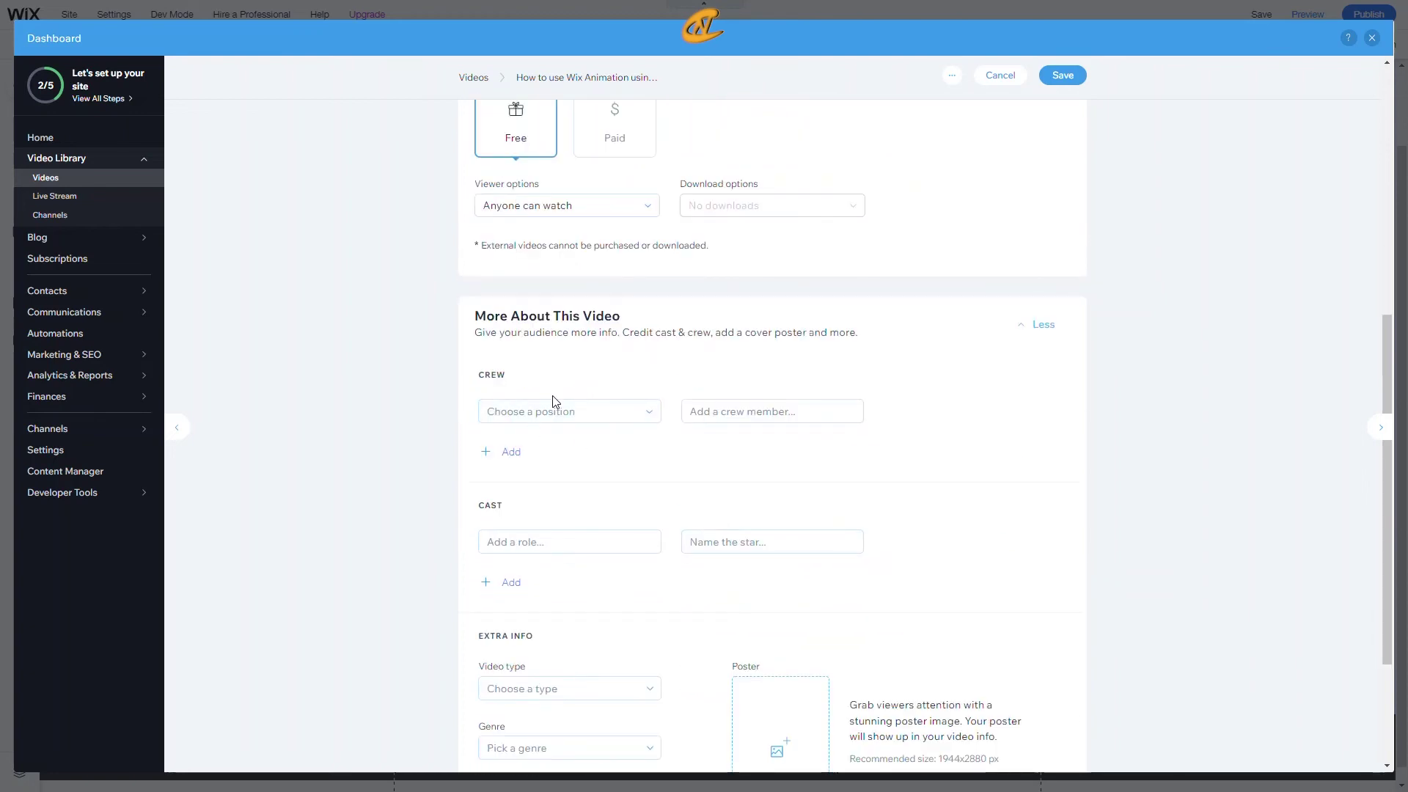
{"action": "scroll", "coordinate": [514, 495], "scroll_direction": "down", "scroll_amount": 3}
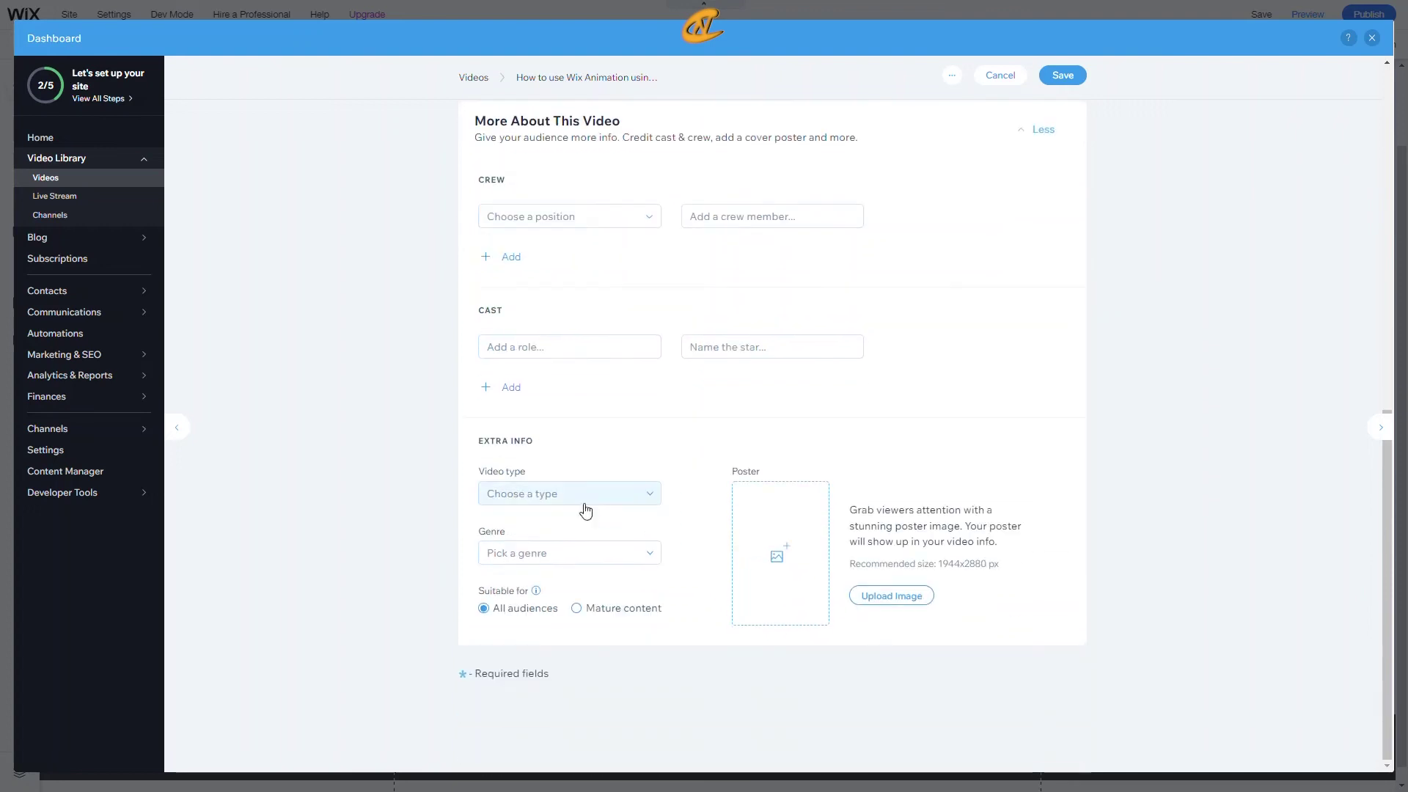
{"action": "left_click", "coordinate": [543, 501]}
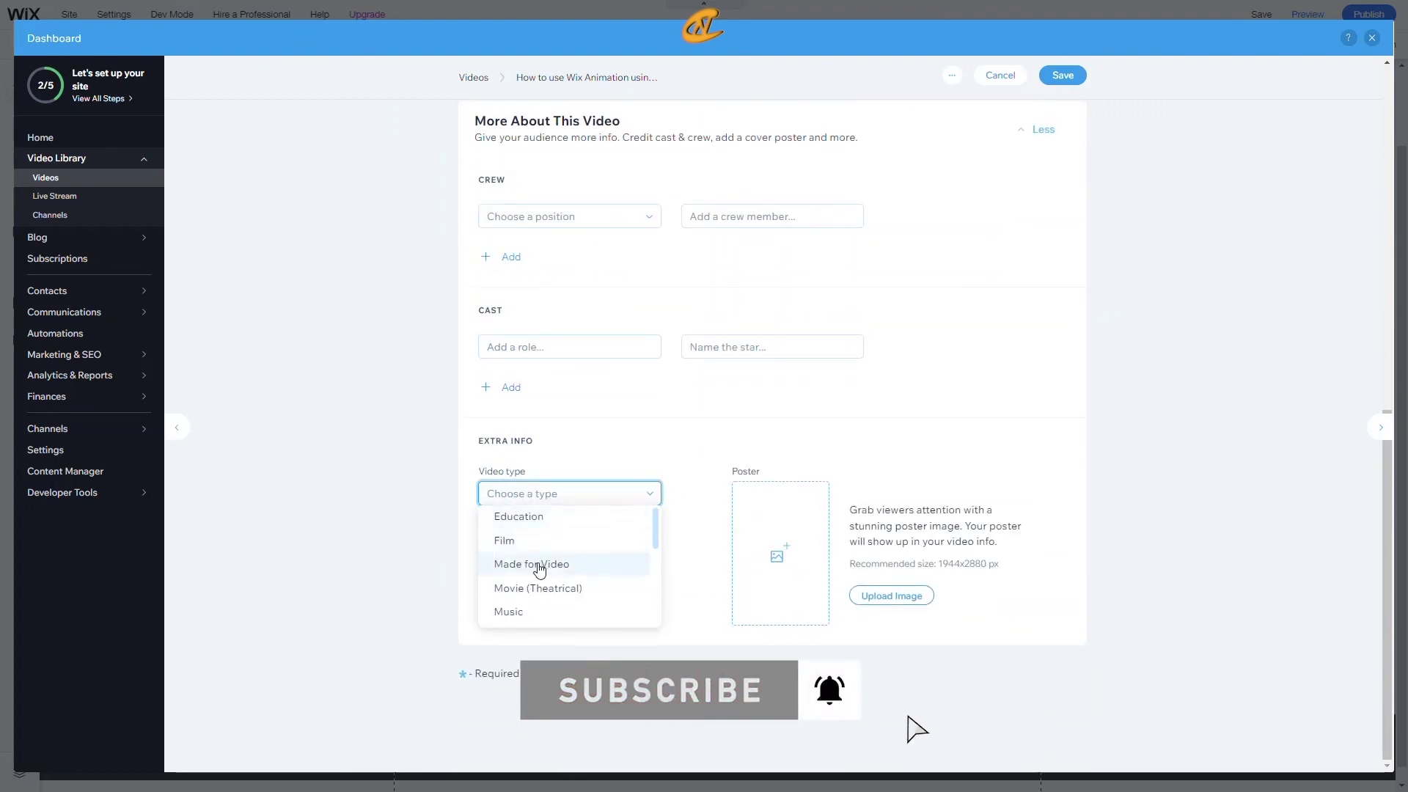
{"action": "scroll", "coordinate": [615, 552], "scroll_direction": "down", "scroll_amount": 5}
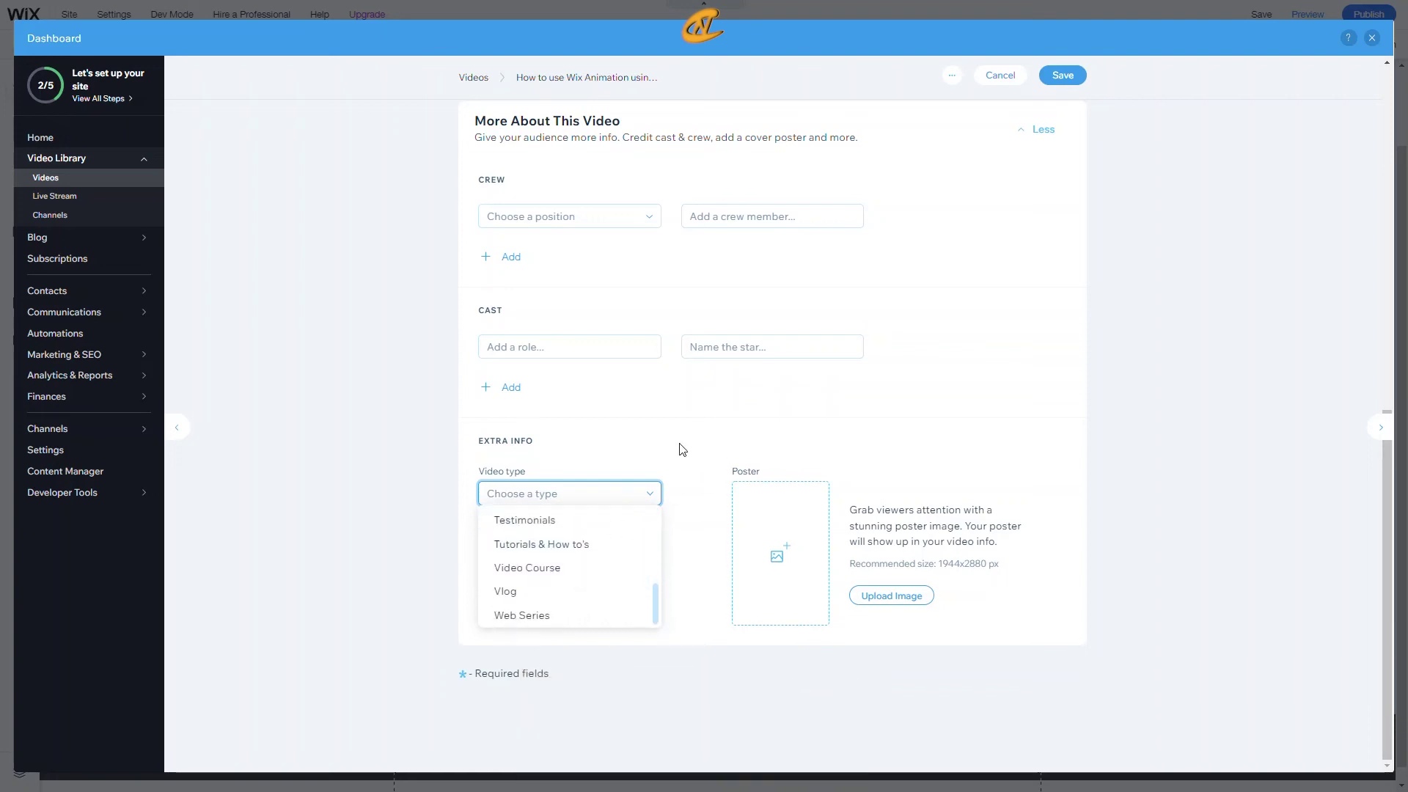
{"action": "left_click", "coordinate": [683, 450]}
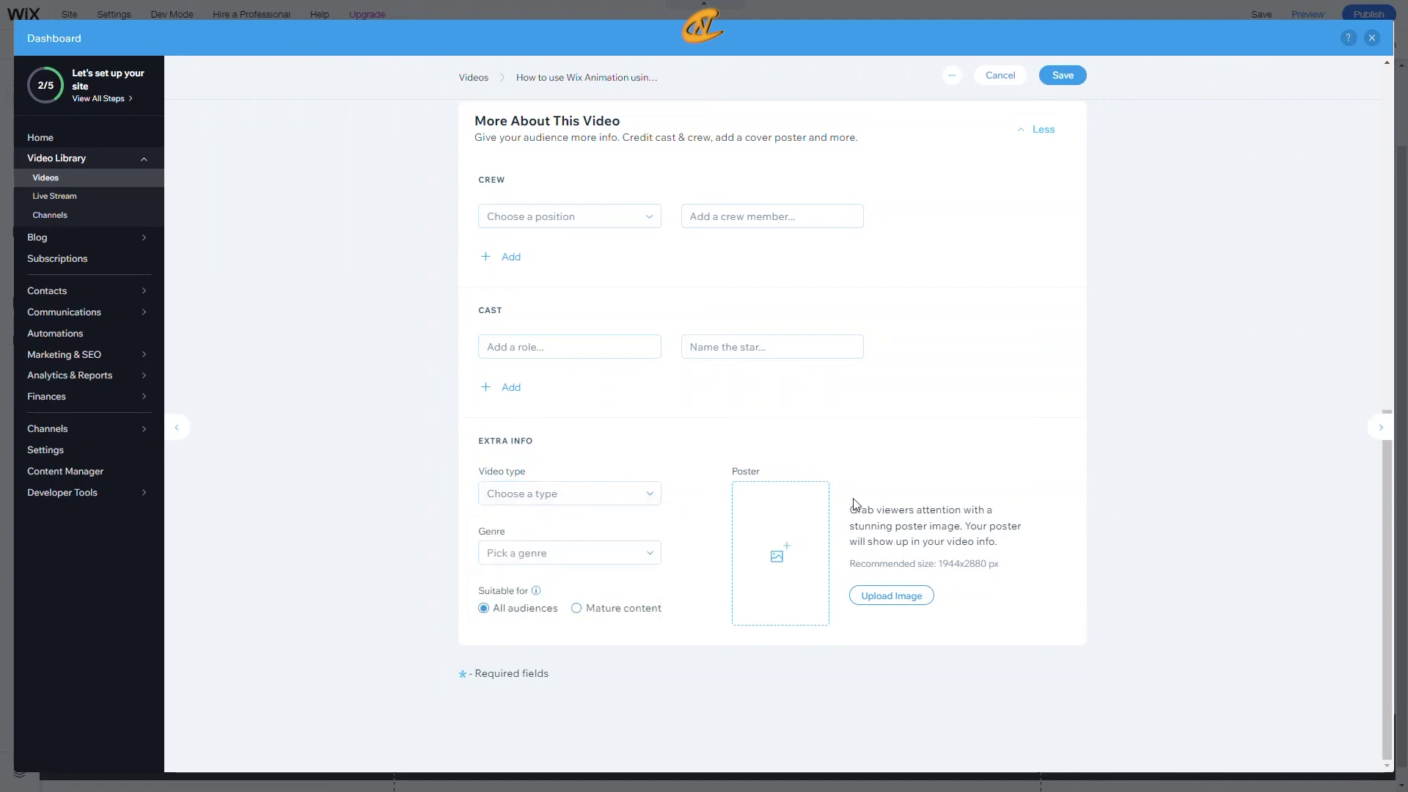
{"action": "left_click", "coordinate": [575, 555]}
Check the video's extra actions, then cancel the Video Info form without saving.
{"action": "scroll", "coordinate": [763, 575], "scroll_direction": "up", "scroll_amount": 7}
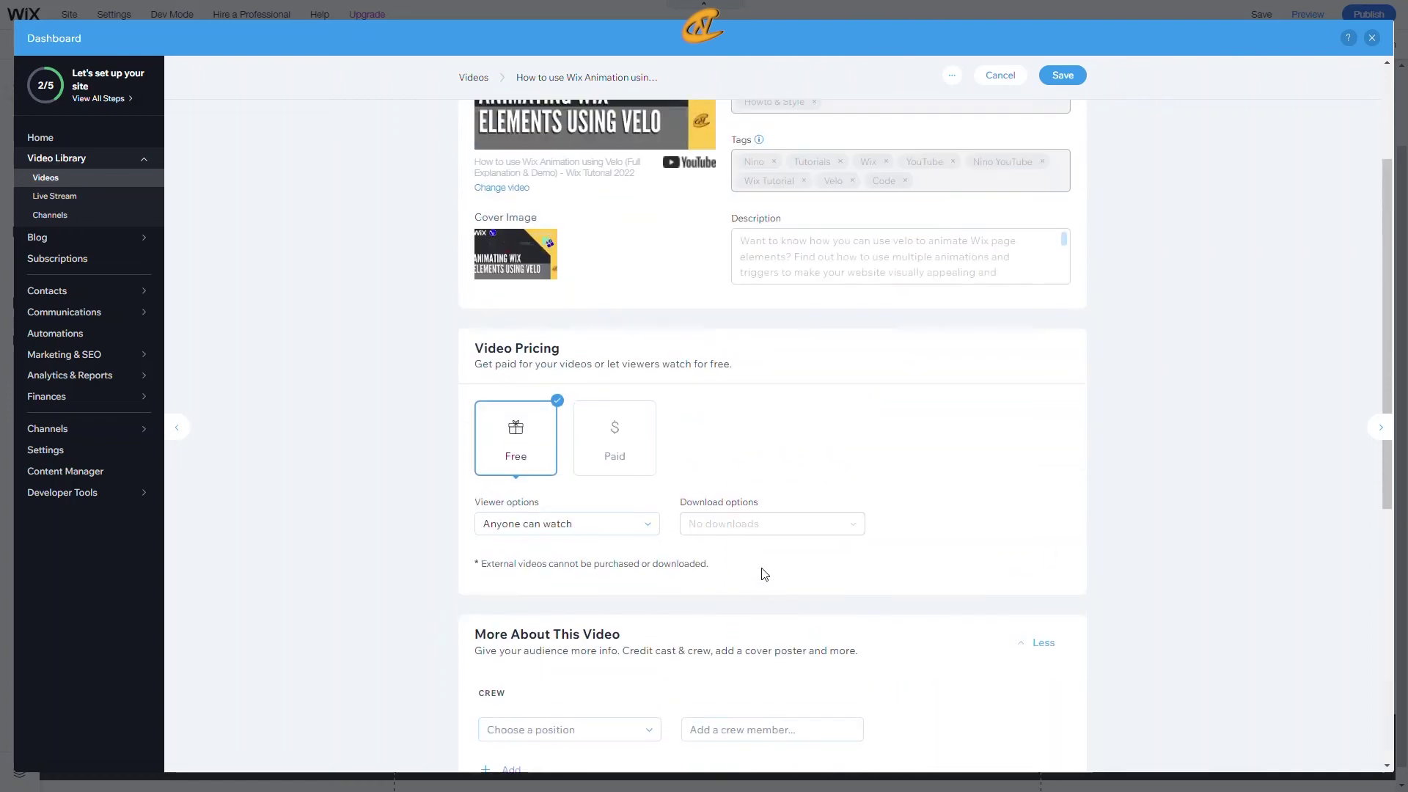
{"action": "scroll", "coordinate": [764, 575], "scroll_direction": "up", "scroll_amount": 3}
{"action": "left_click", "coordinate": [929, 107]}
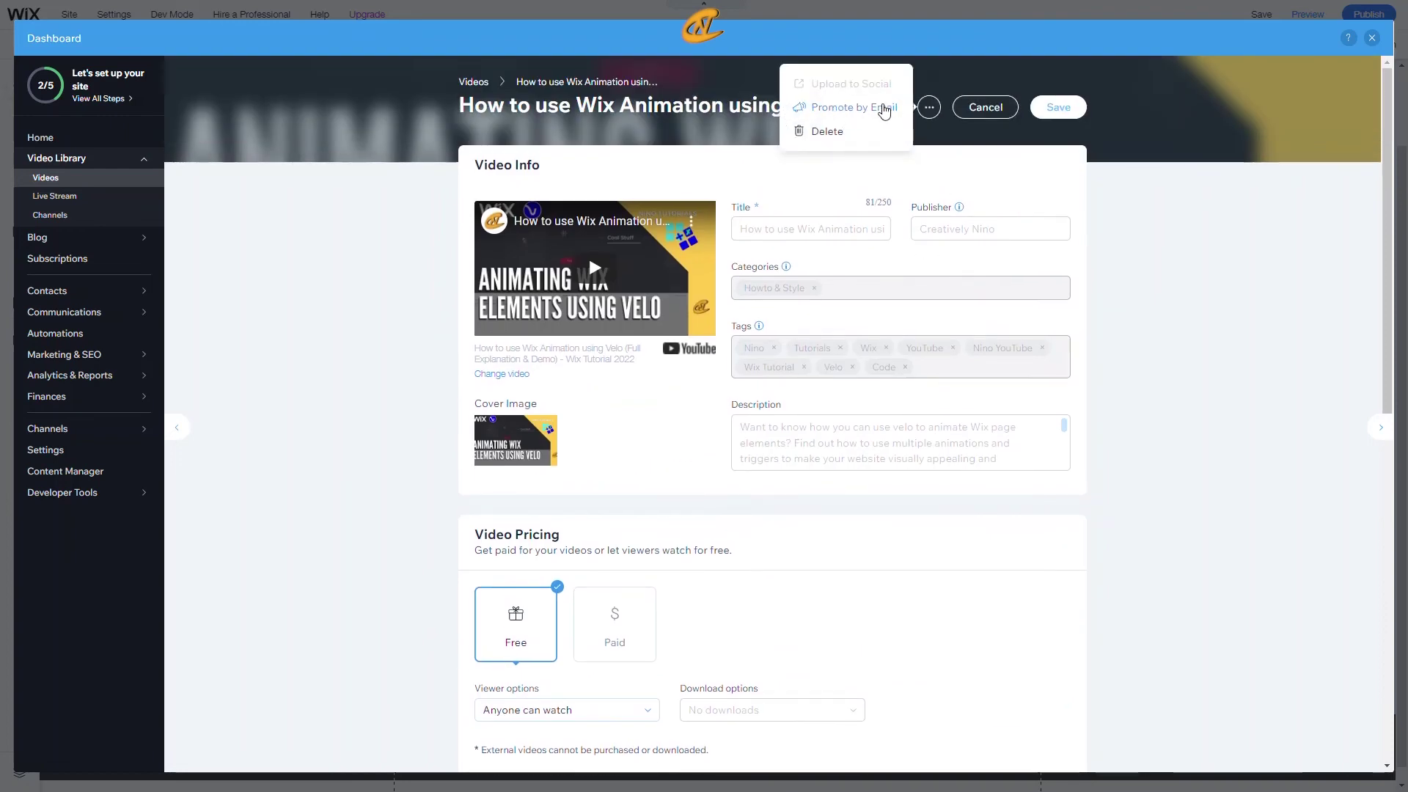
{"action": "left_click", "coordinate": [921, 109]}
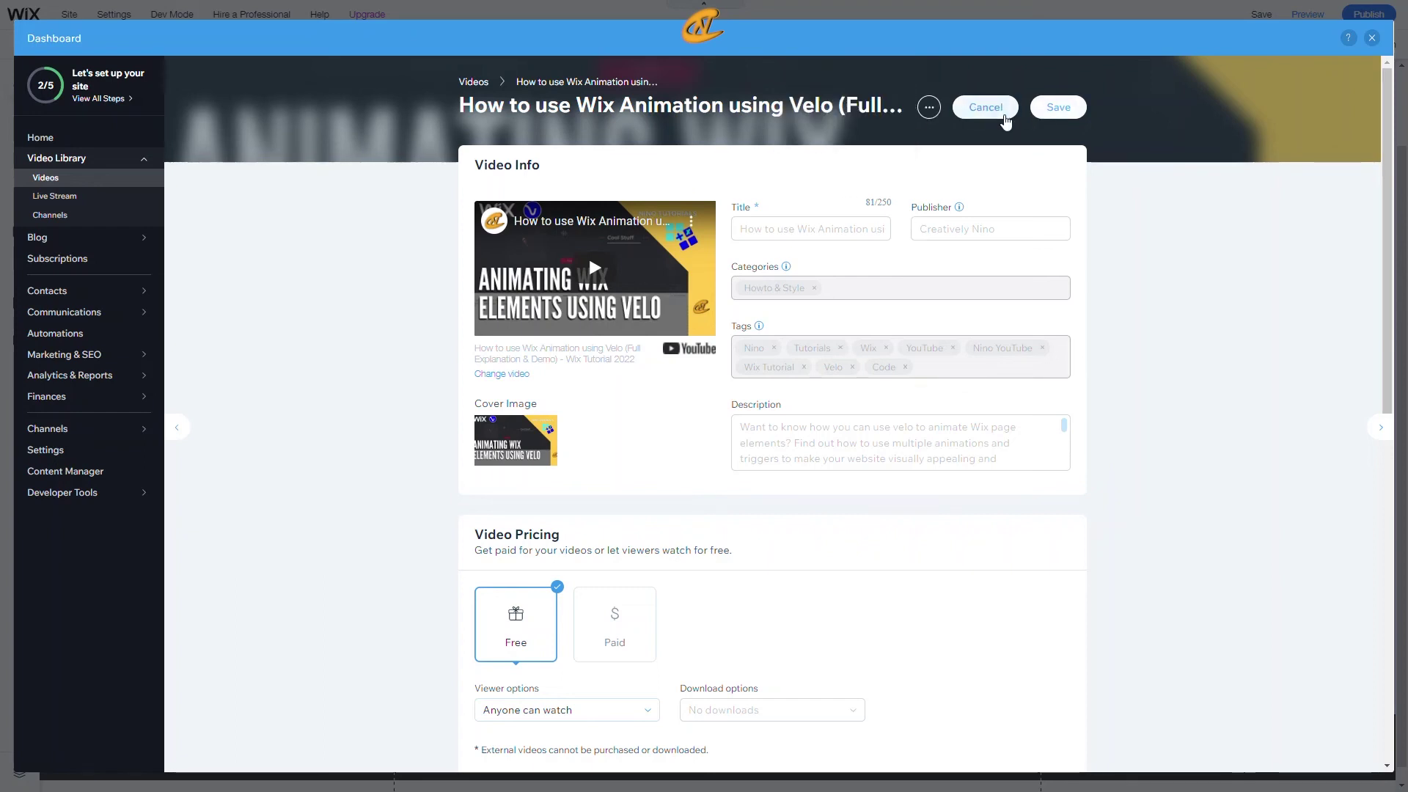
{"action": "left_click", "coordinate": [1003, 116]}
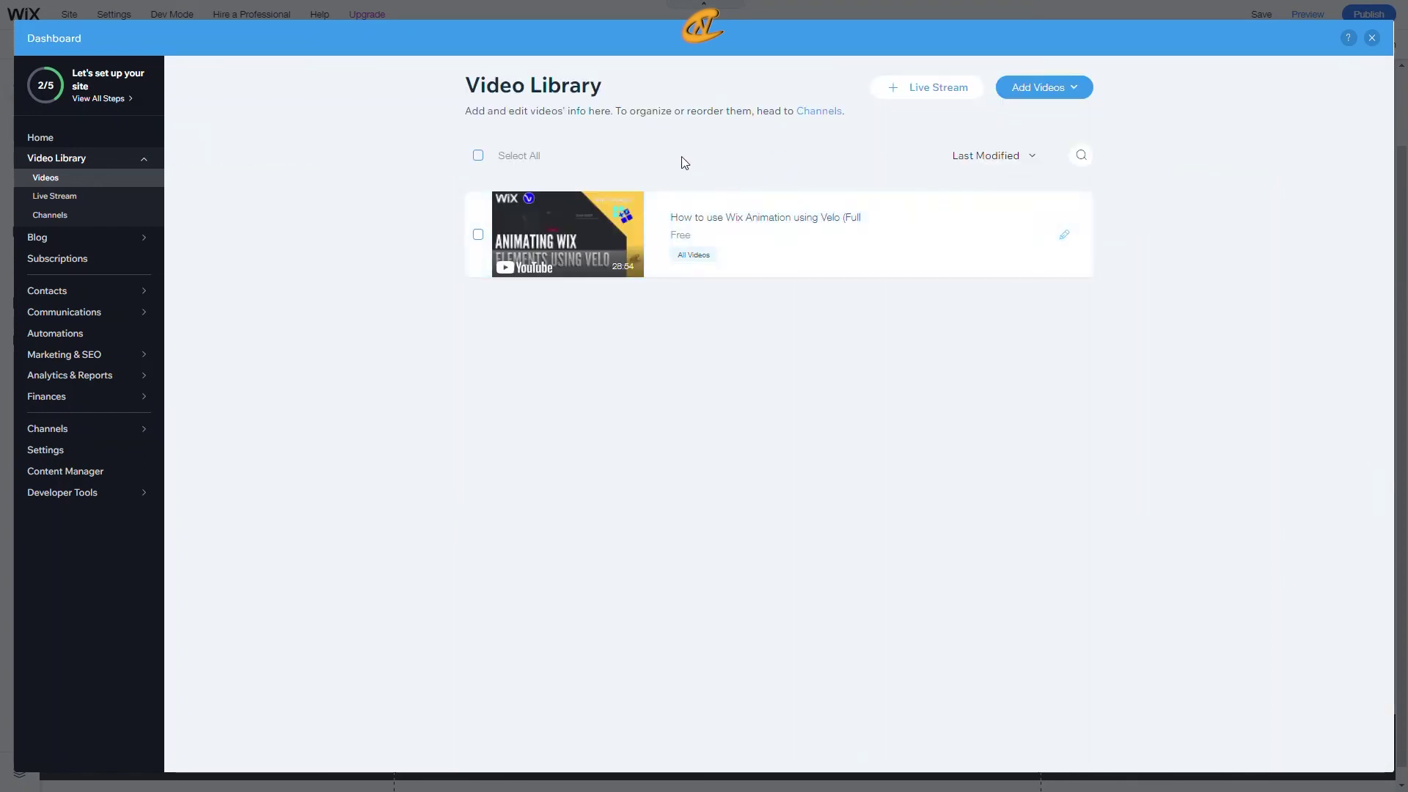
In Video Library Channels, dismiss the default-channel tip and add a new channel, My New Channel.
{"action": "left_click", "coordinate": [107, 216]}
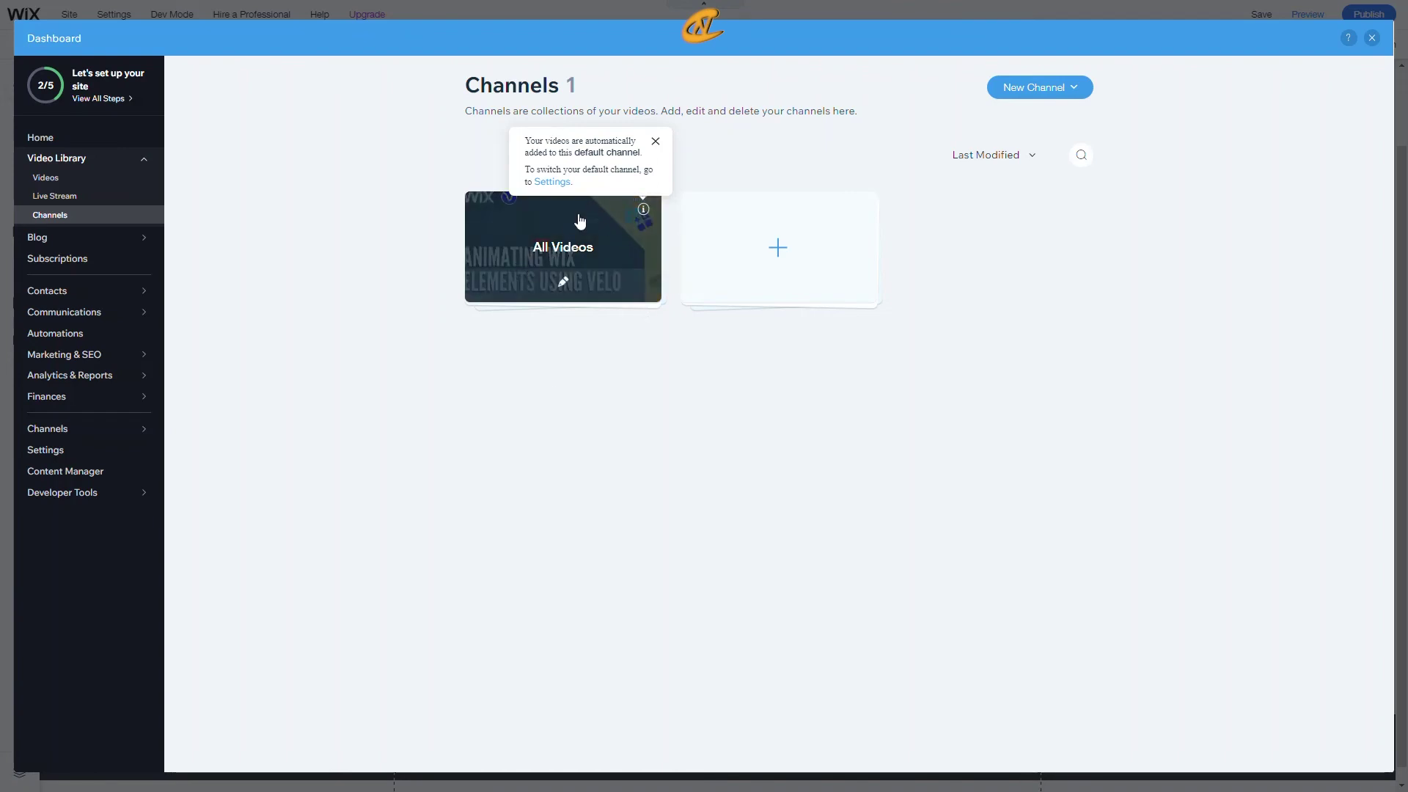
{"action": "left_click", "coordinate": [656, 143]}
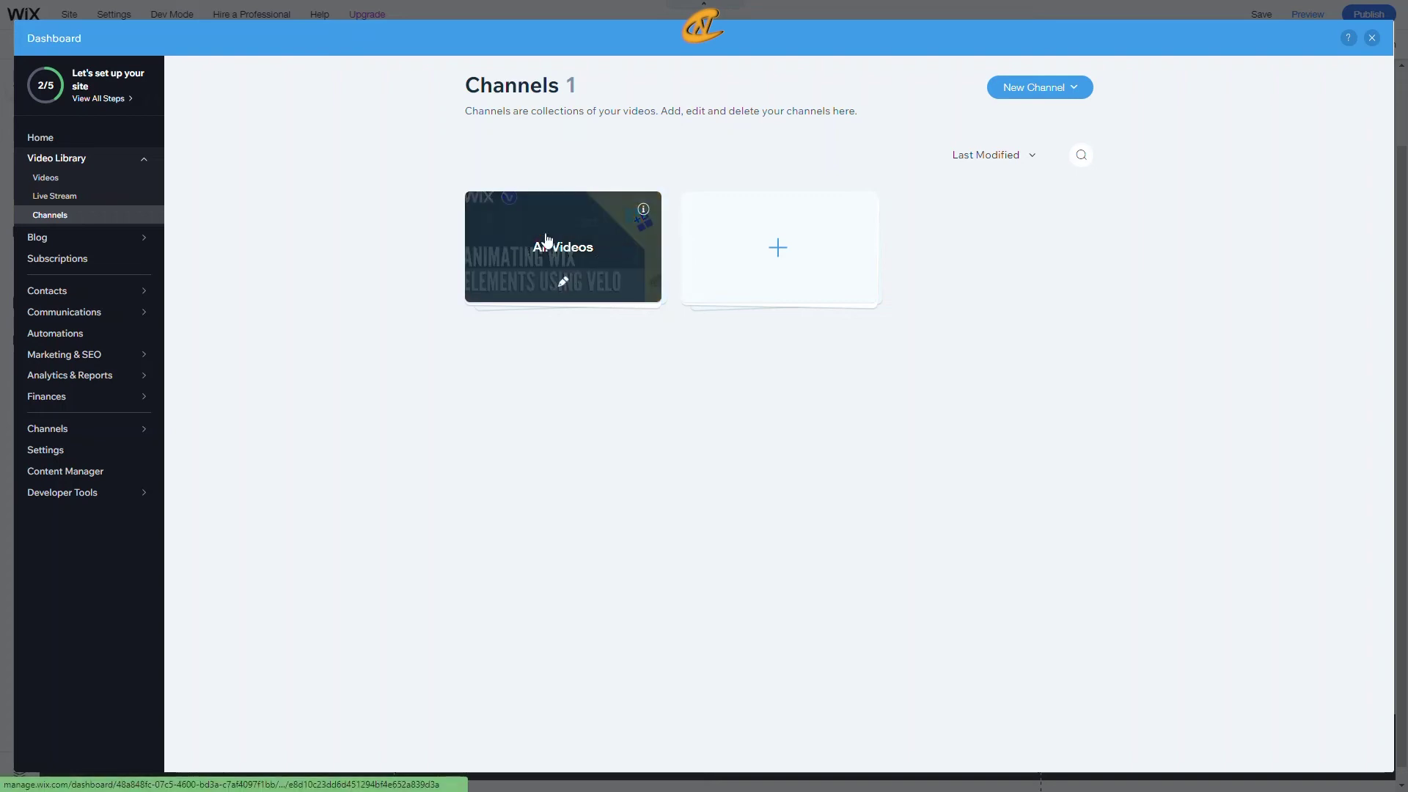
{"action": "left_click", "coordinate": [807, 244]}
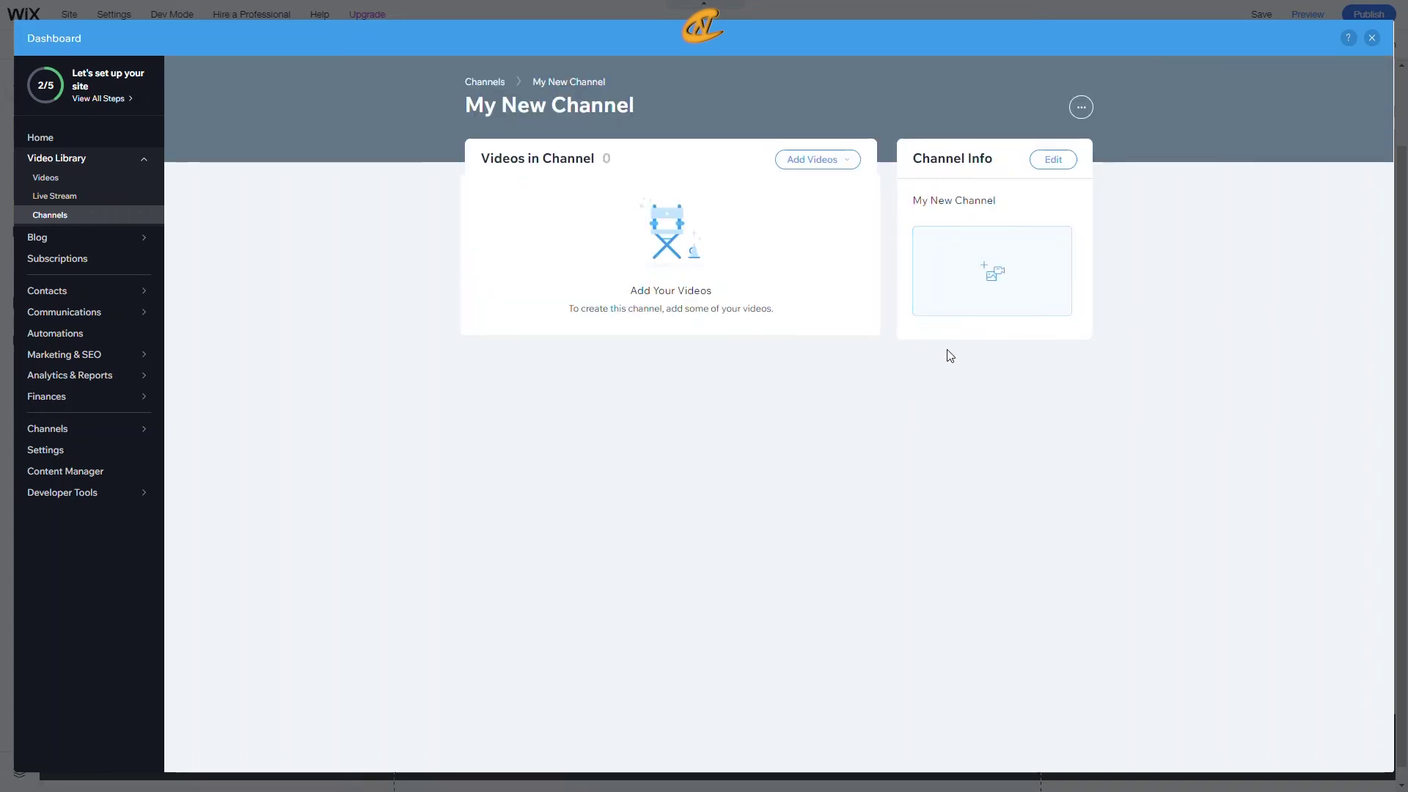
Retitle the new channel Code Tutorials, leave the description empty, and save.
{"action": "left_click", "coordinate": [1056, 161]}
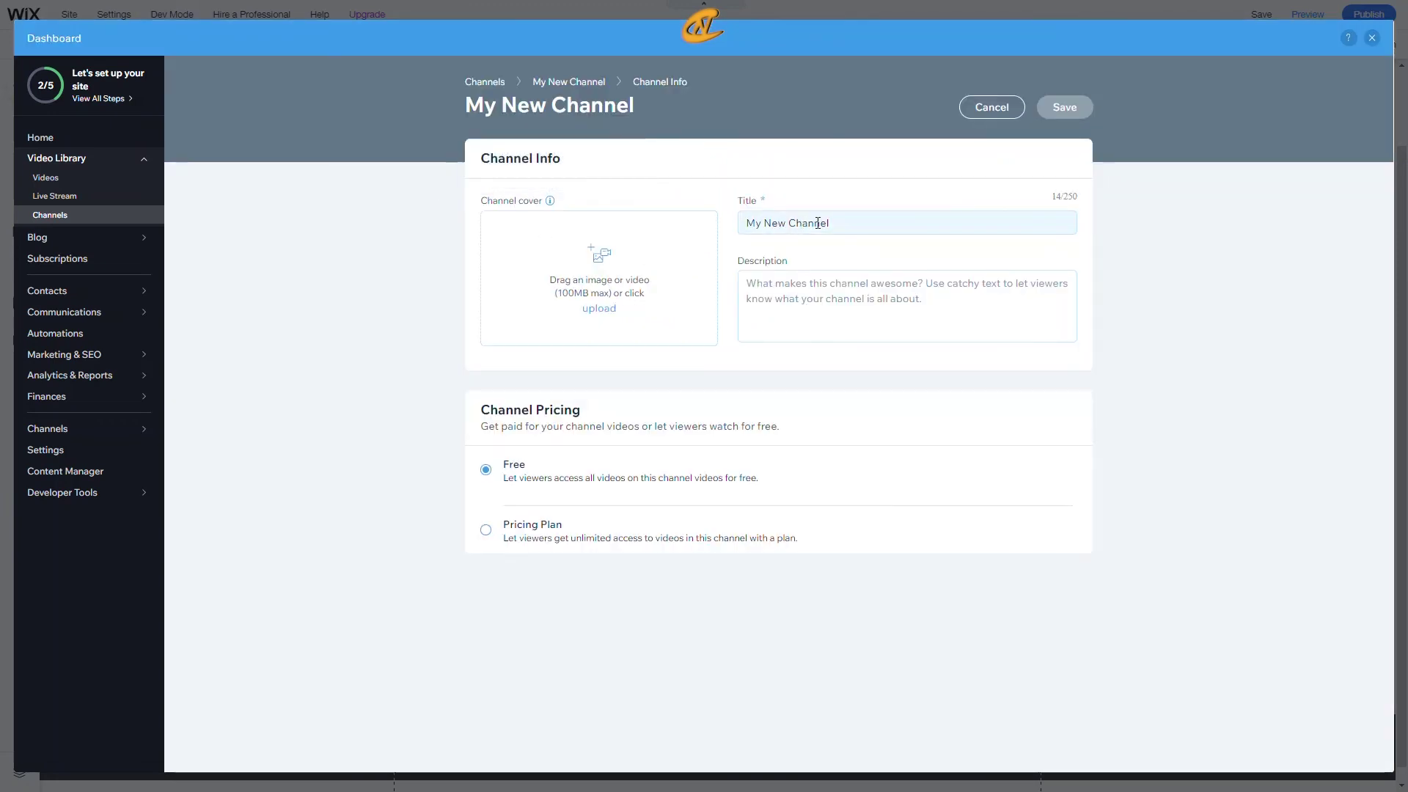
{"action": "triple_click", "coordinate": [831, 223]}
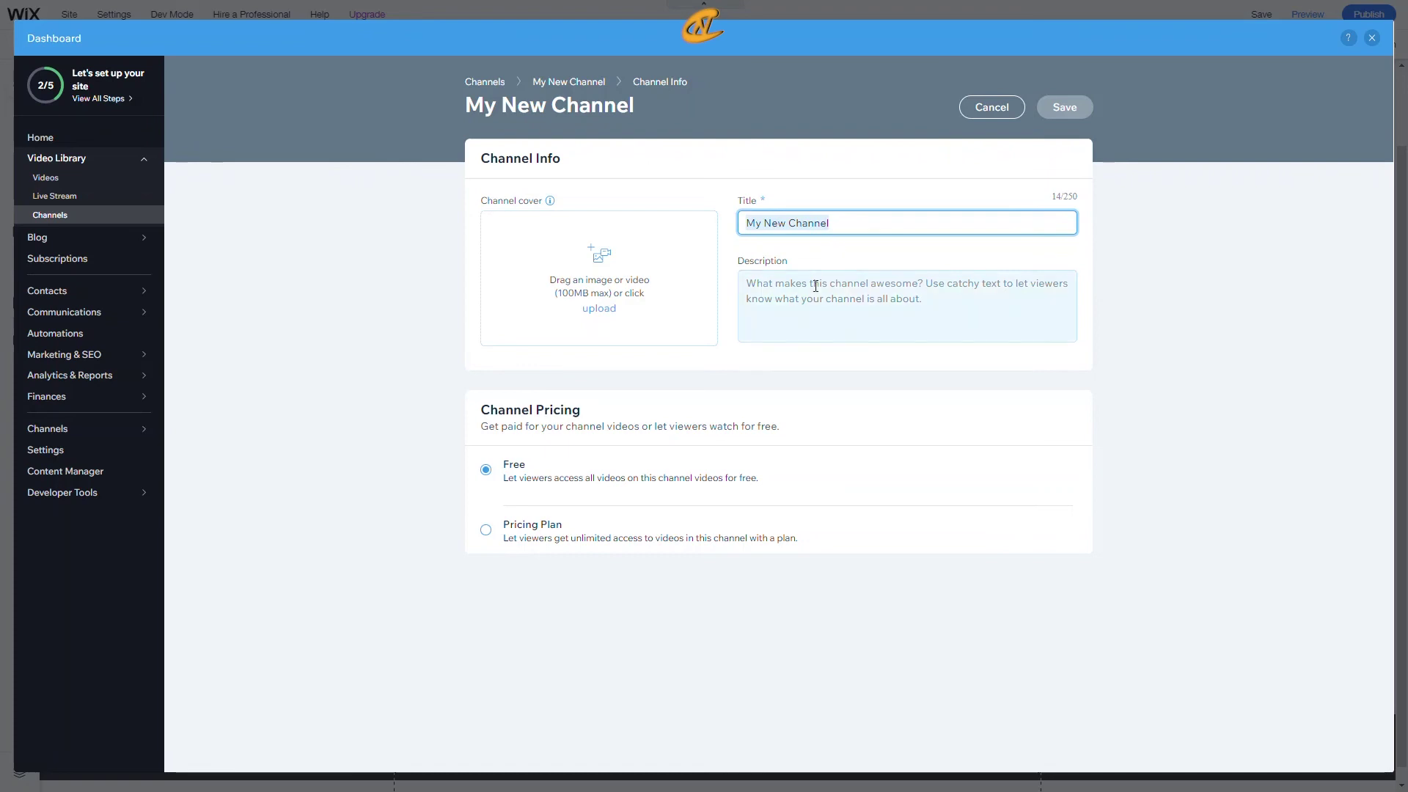
{"action": "type", "text": "Co"}
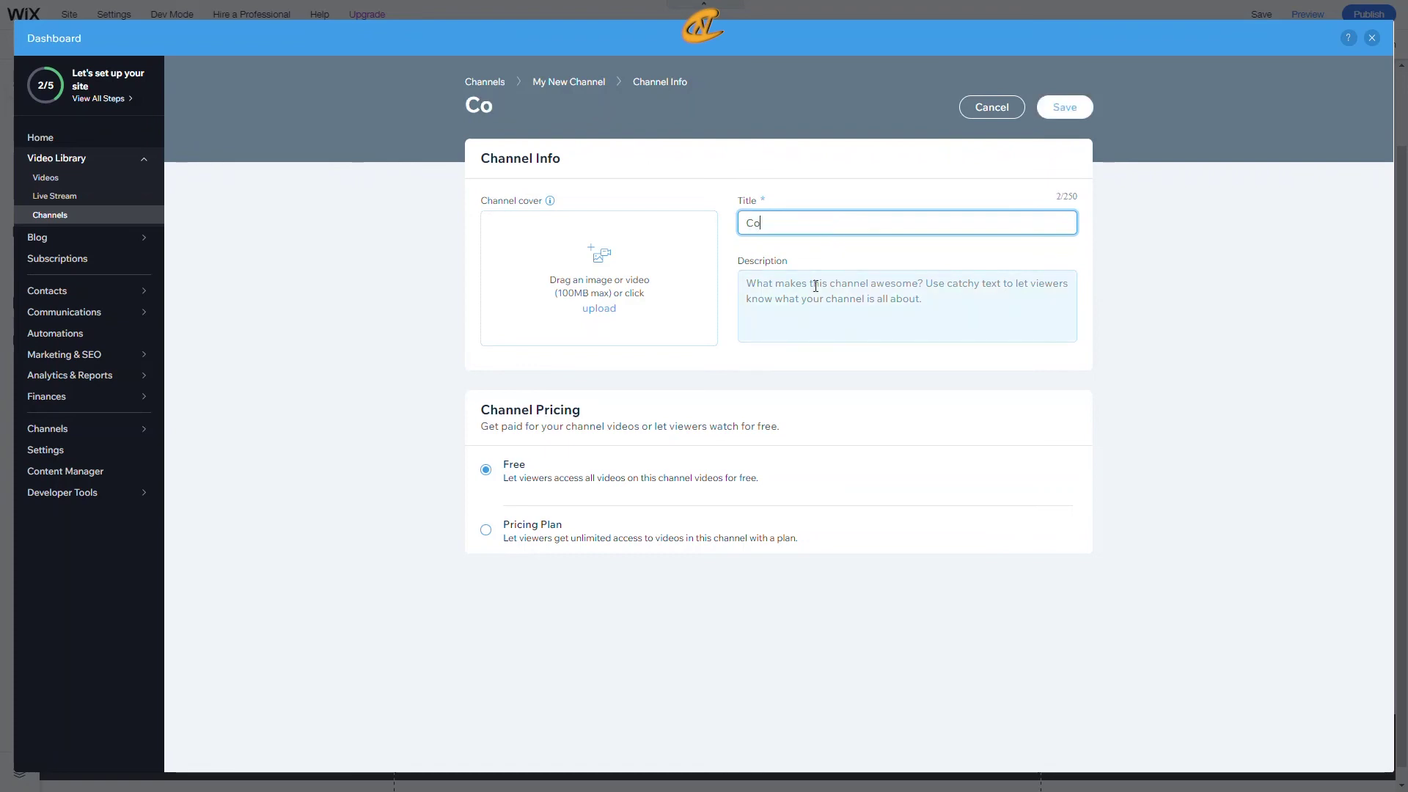
{"action": "type", "text": "de Tutorials"}
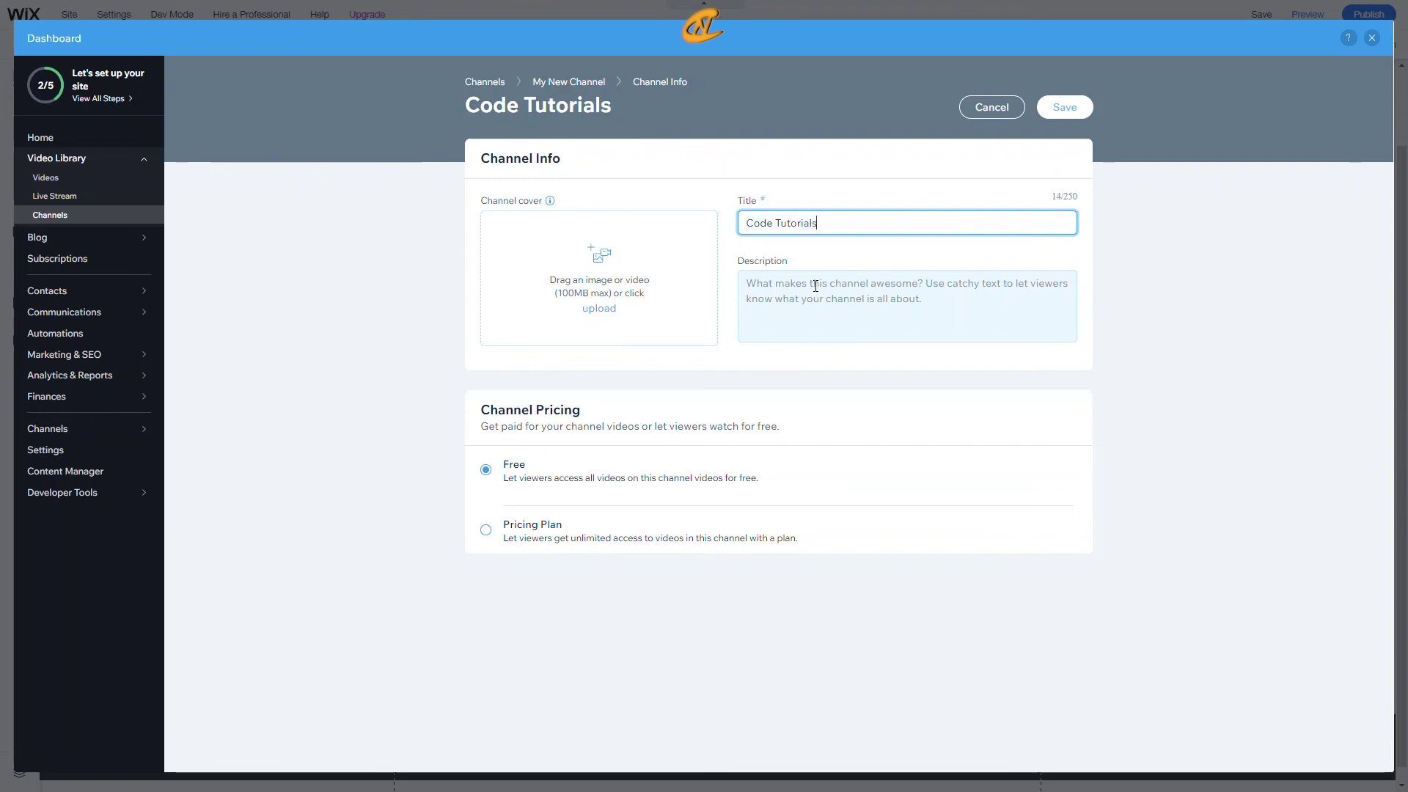
{"action": "left_click", "coordinate": [816, 286]}
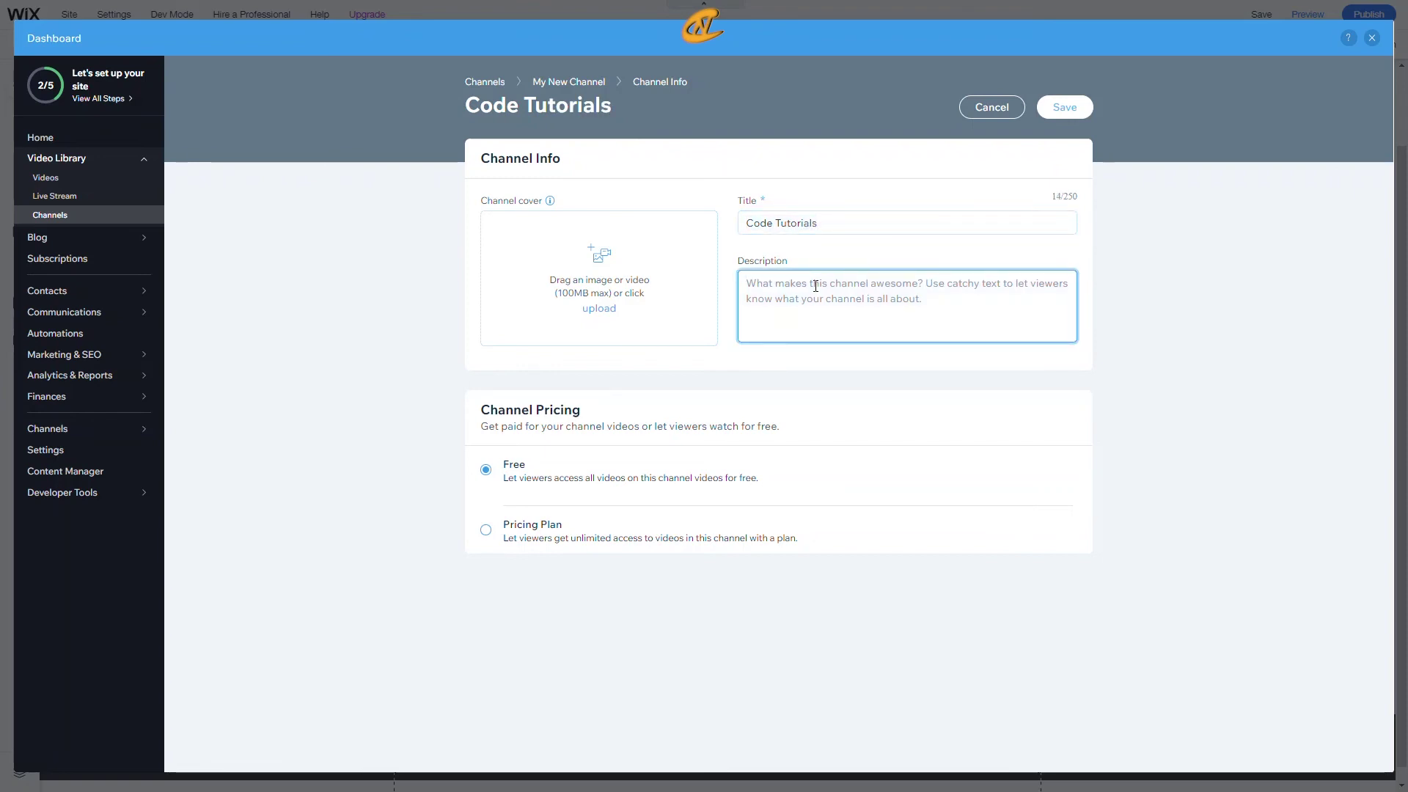
{"action": "left_click", "coordinate": [759, 367]}
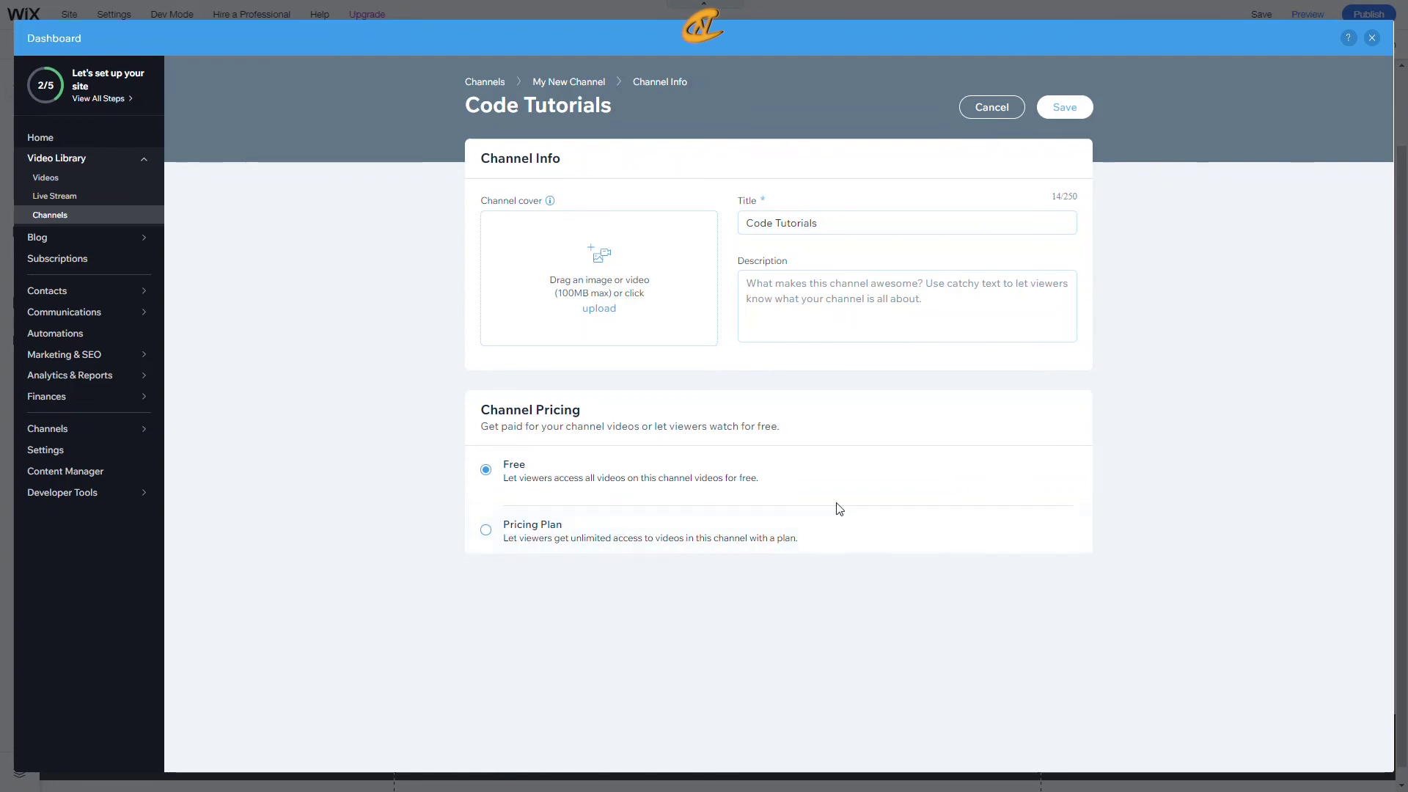
{"action": "left_click", "coordinate": [1089, 113]}
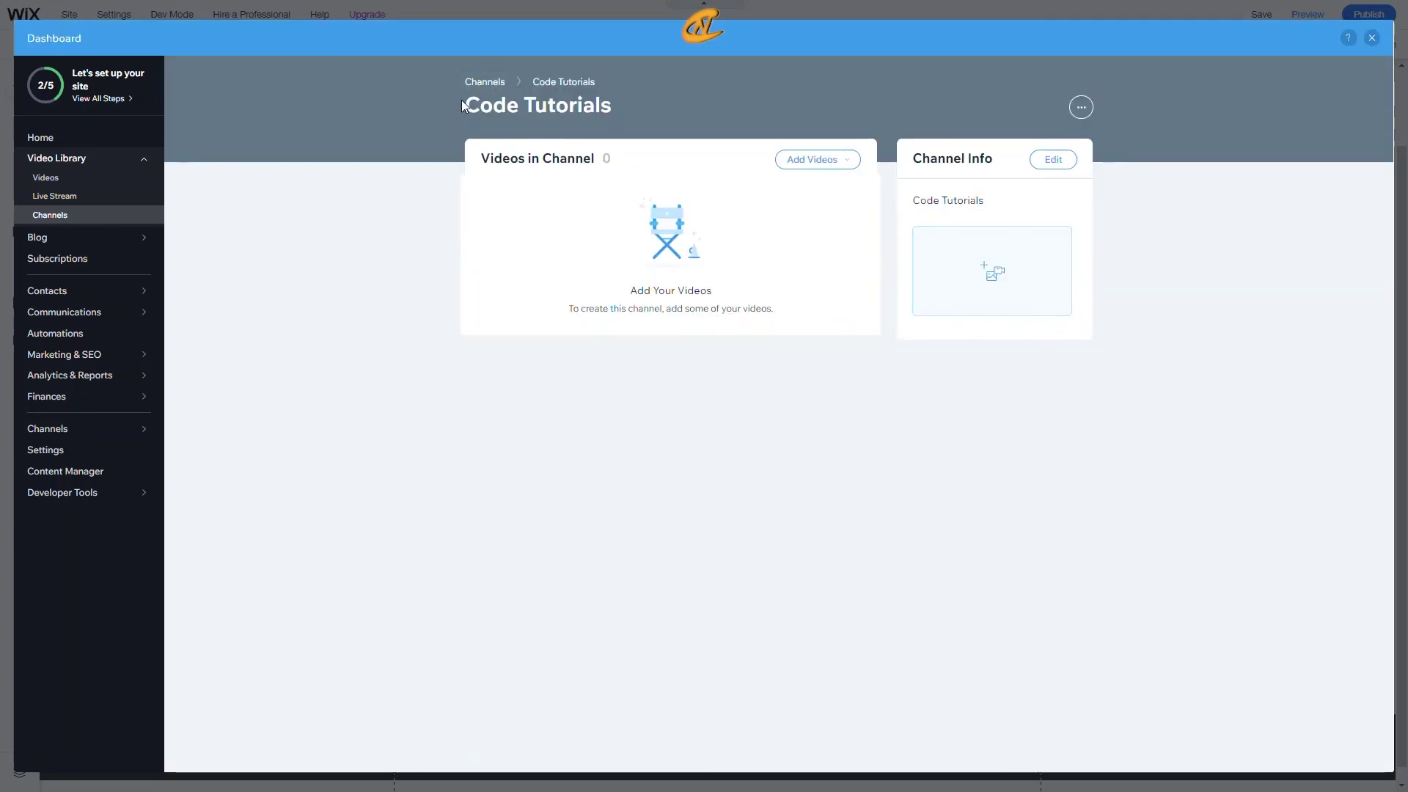
{"action": "left_click_drag", "start_coordinate": [463, 106], "coordinate": [653, 113]}
{"action": "left_click", "coordinate": [473, 108]}
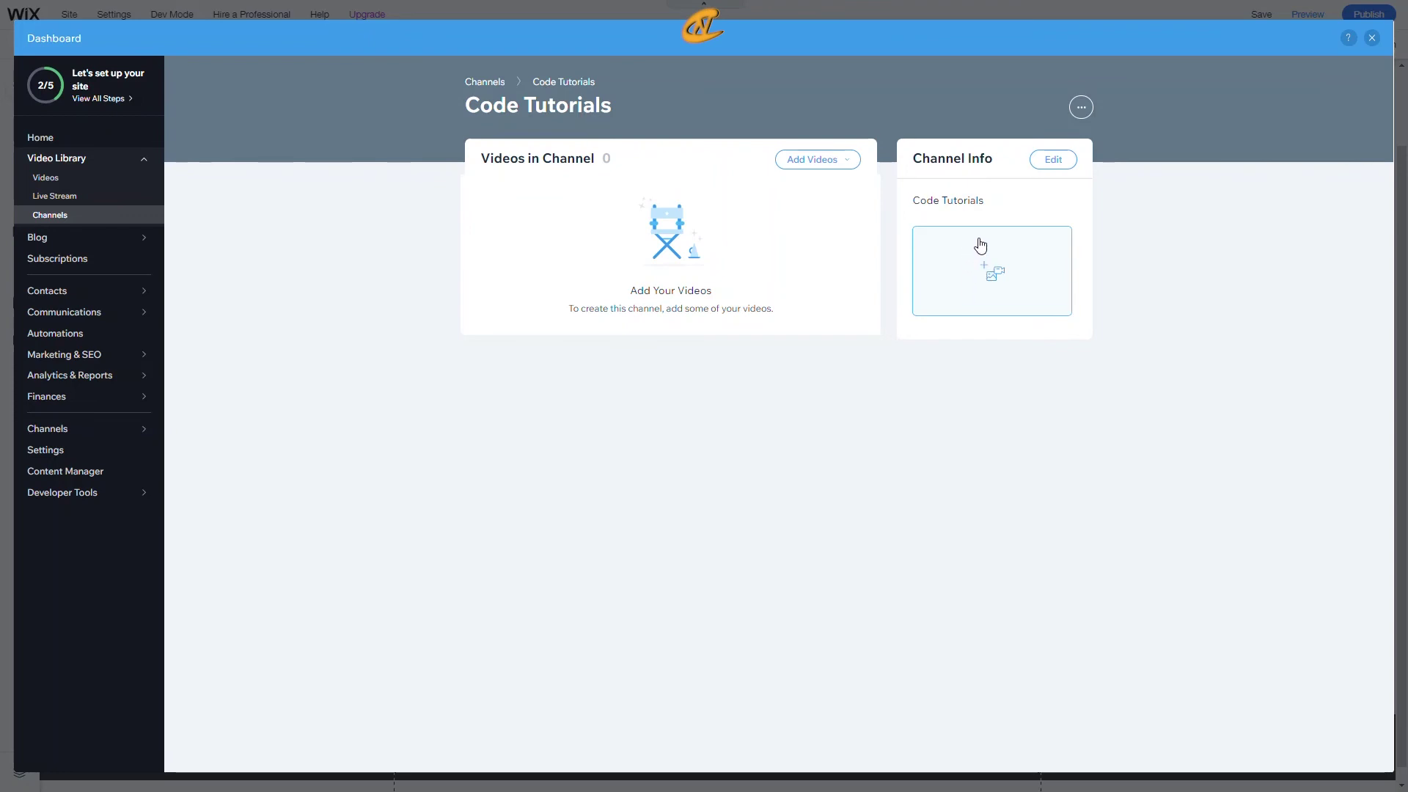
Add the Wix Animation tutorial to Code Tutorials and reopen the channel info form.
{"action": "left_click", "coordinate": [843, 167]}
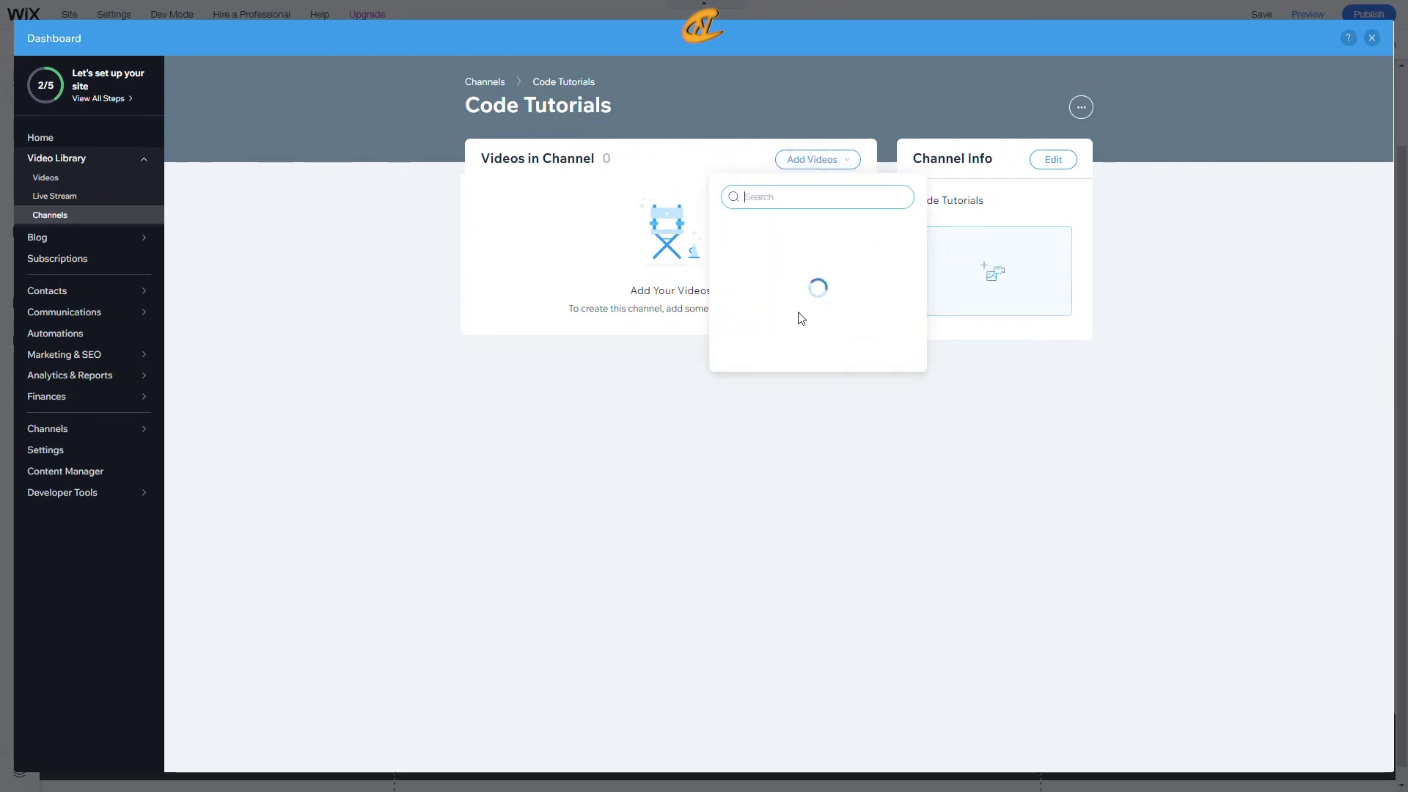
{"action": "left_click", "coordinate": [790, 242]}
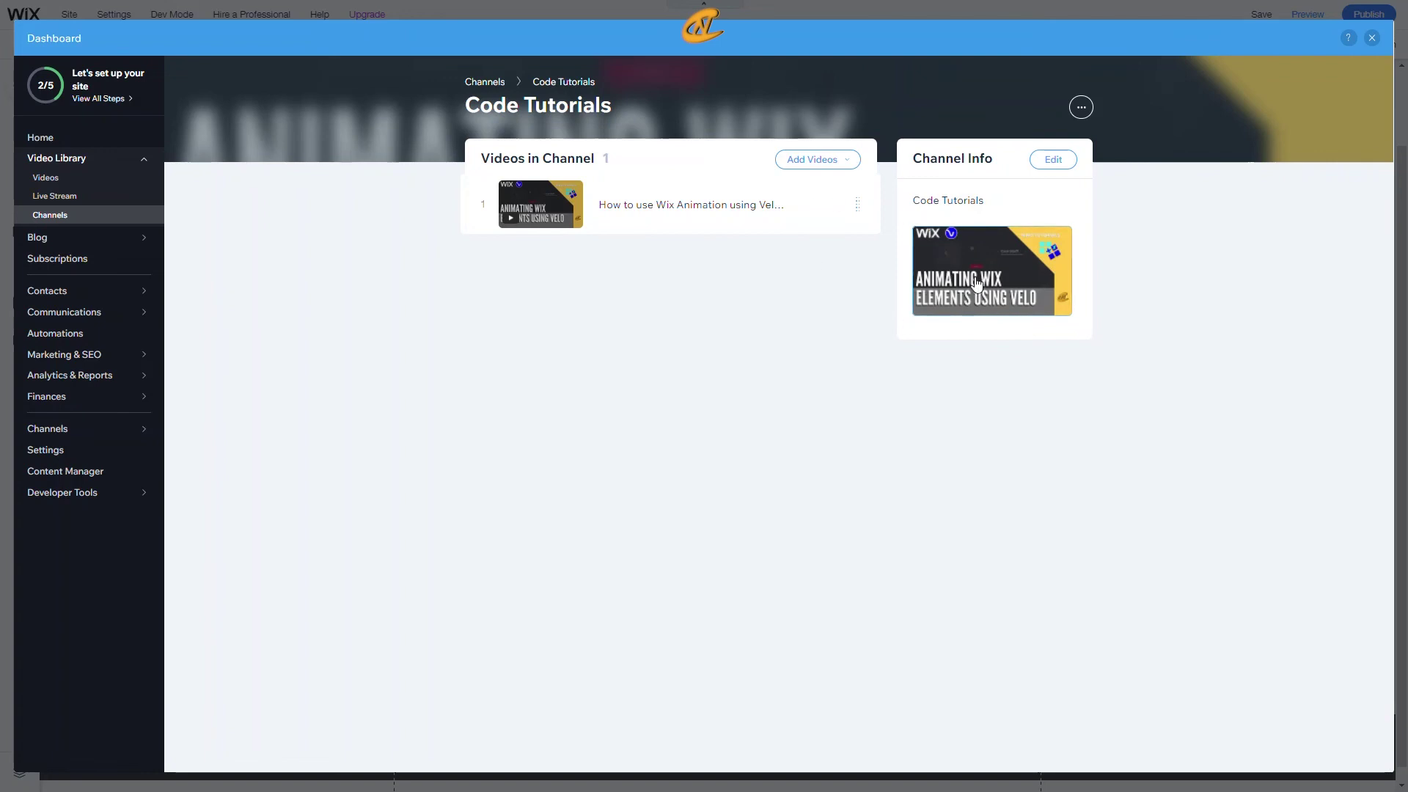
{"action": "left_click", "coordinate": [1051, 160]}
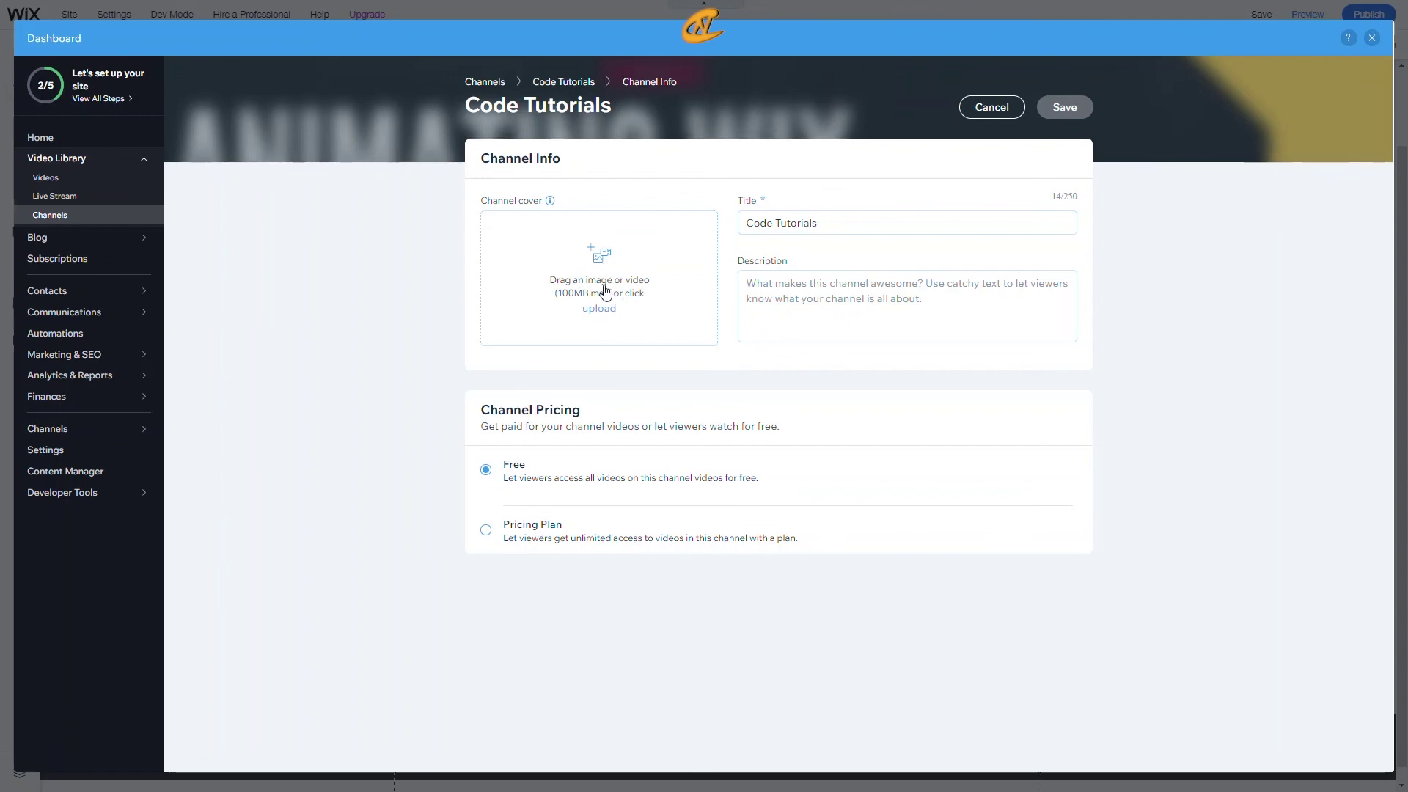
Abandon the Pricing Plan setup so Code Tutorials stays free, then close the dashboard.
{"action": "left_click", "coordinate": [512, 526]}
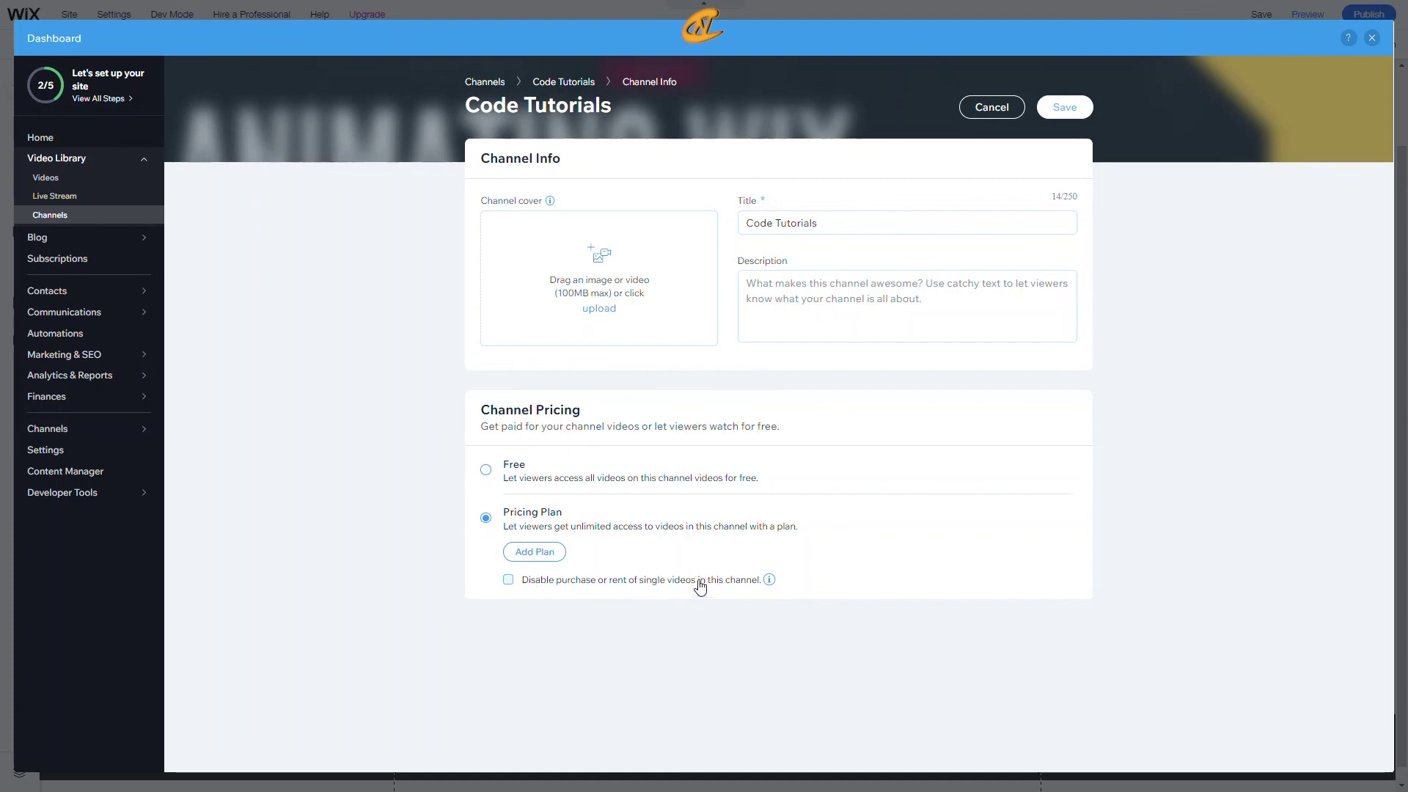
{"action": "mouse_move", "coordinate": [768, 583]}
{"action": "left_click", "coordinate": [556, 558]}
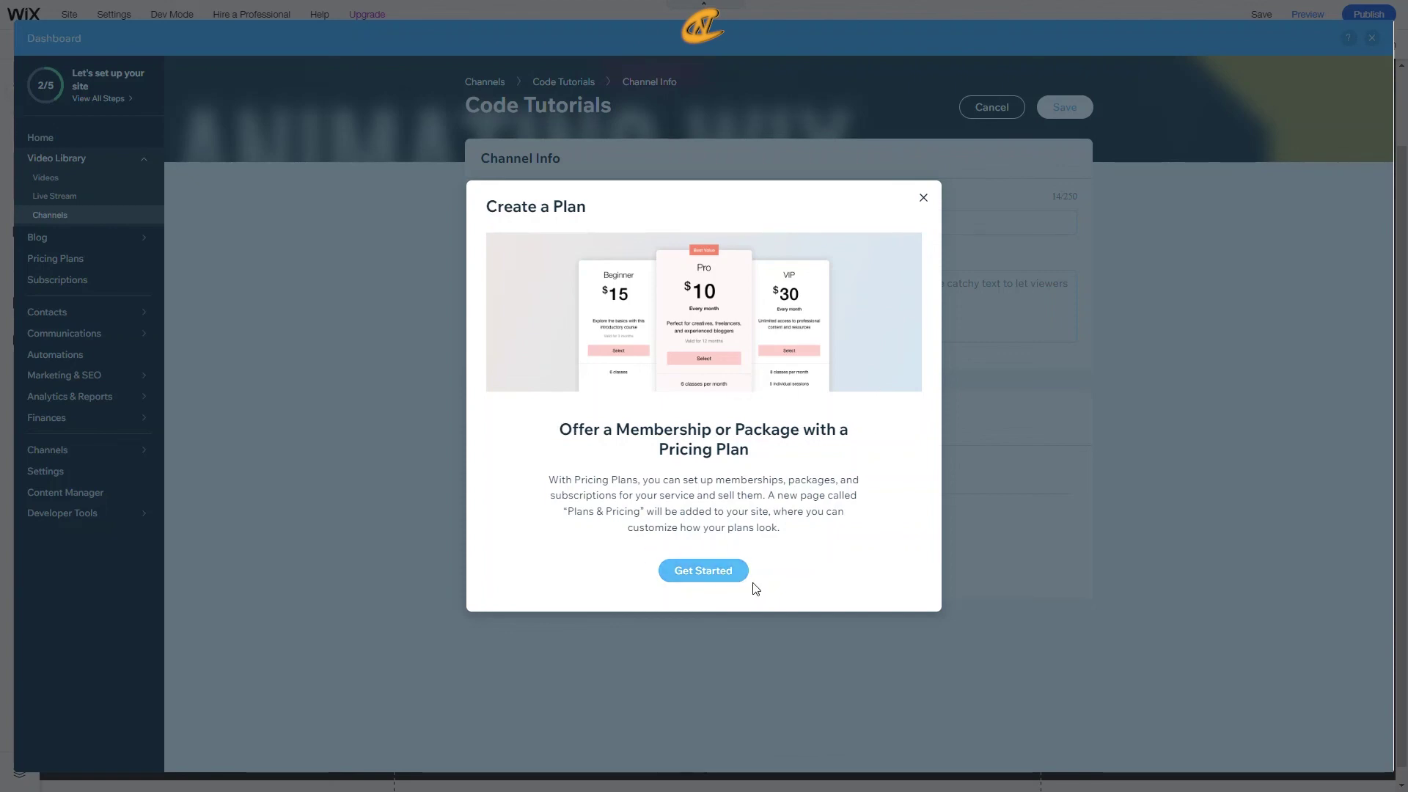
{"action": "left_click", "coordinate": [924, 199]}
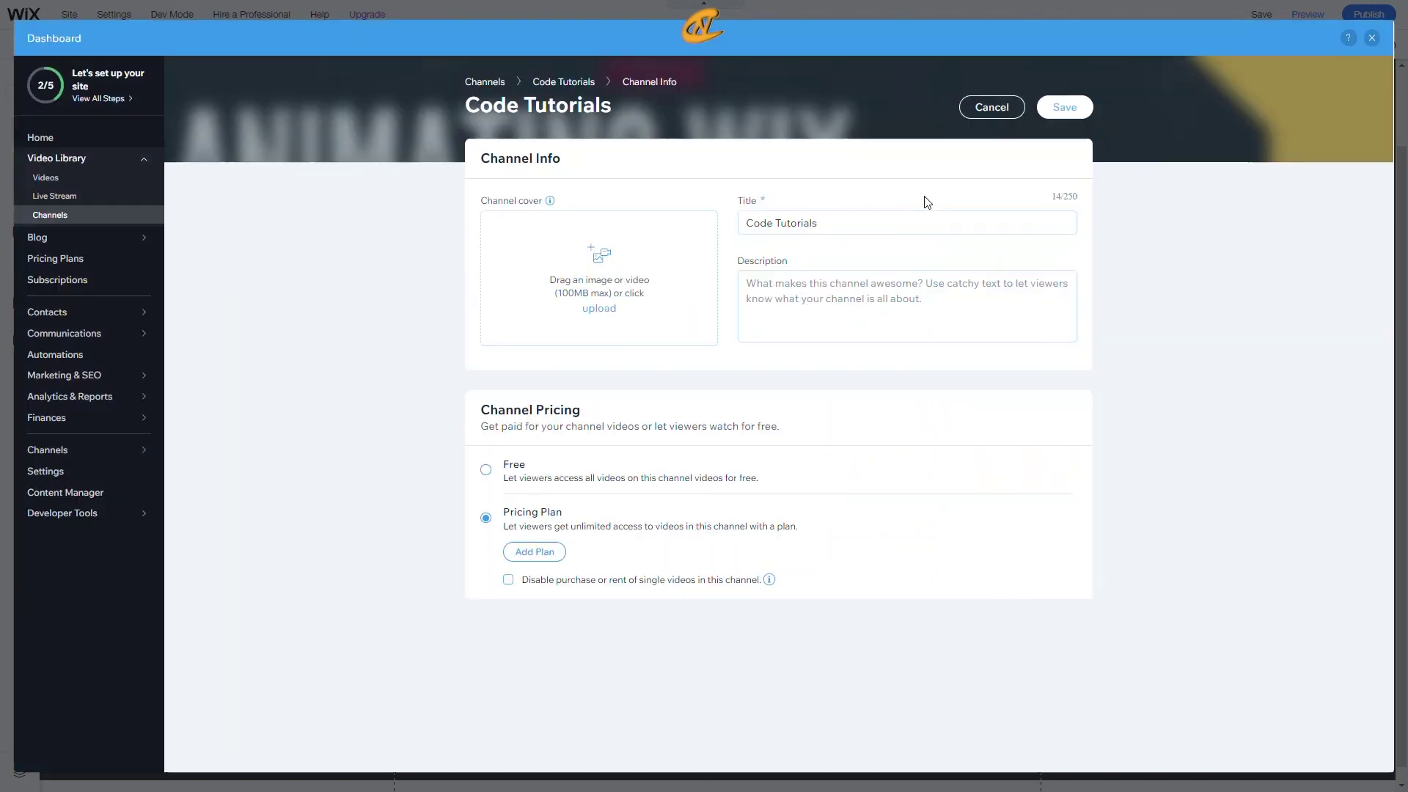
{"action": "left_click", "coordinate": [968, 114]}
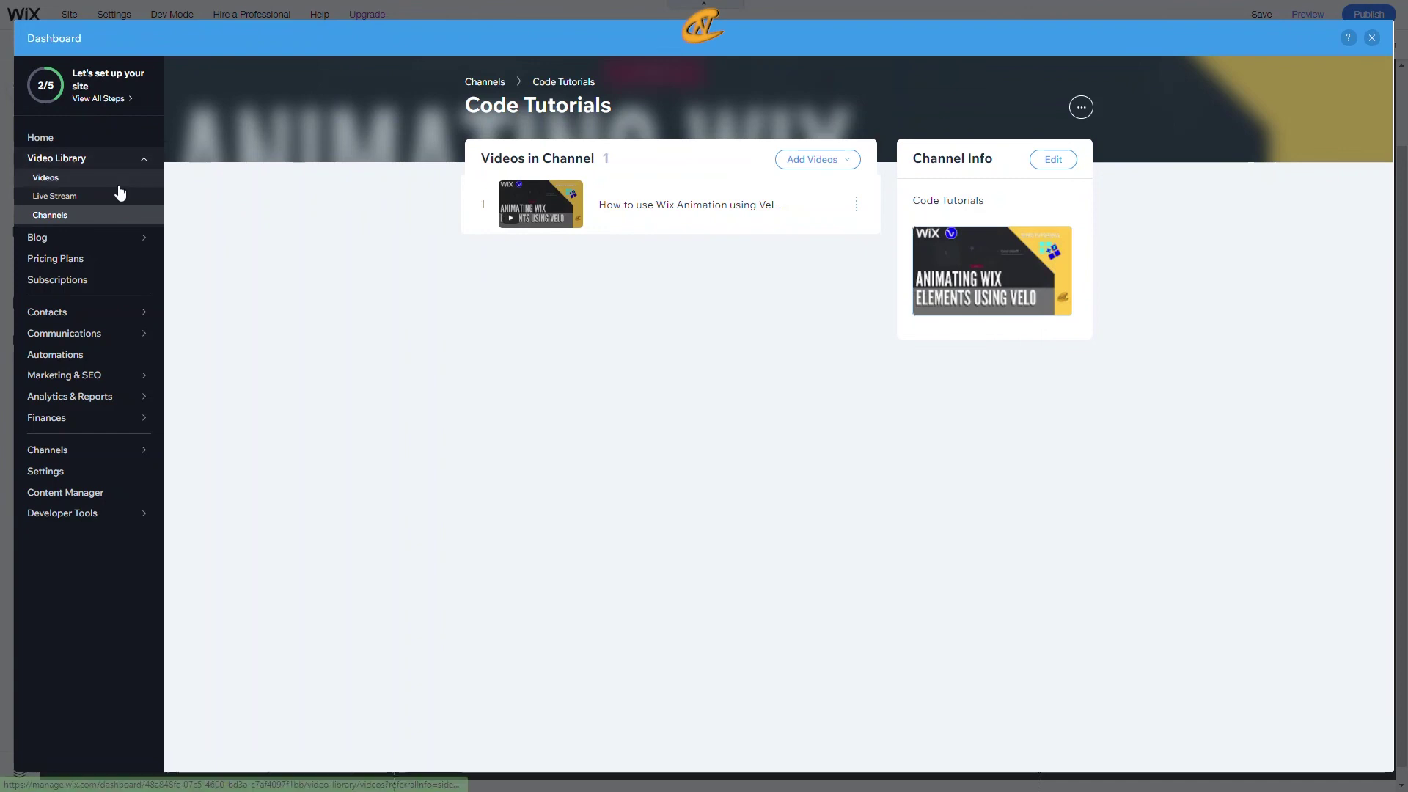
{"action": "left_click", "coordinate": [1371, 37]}
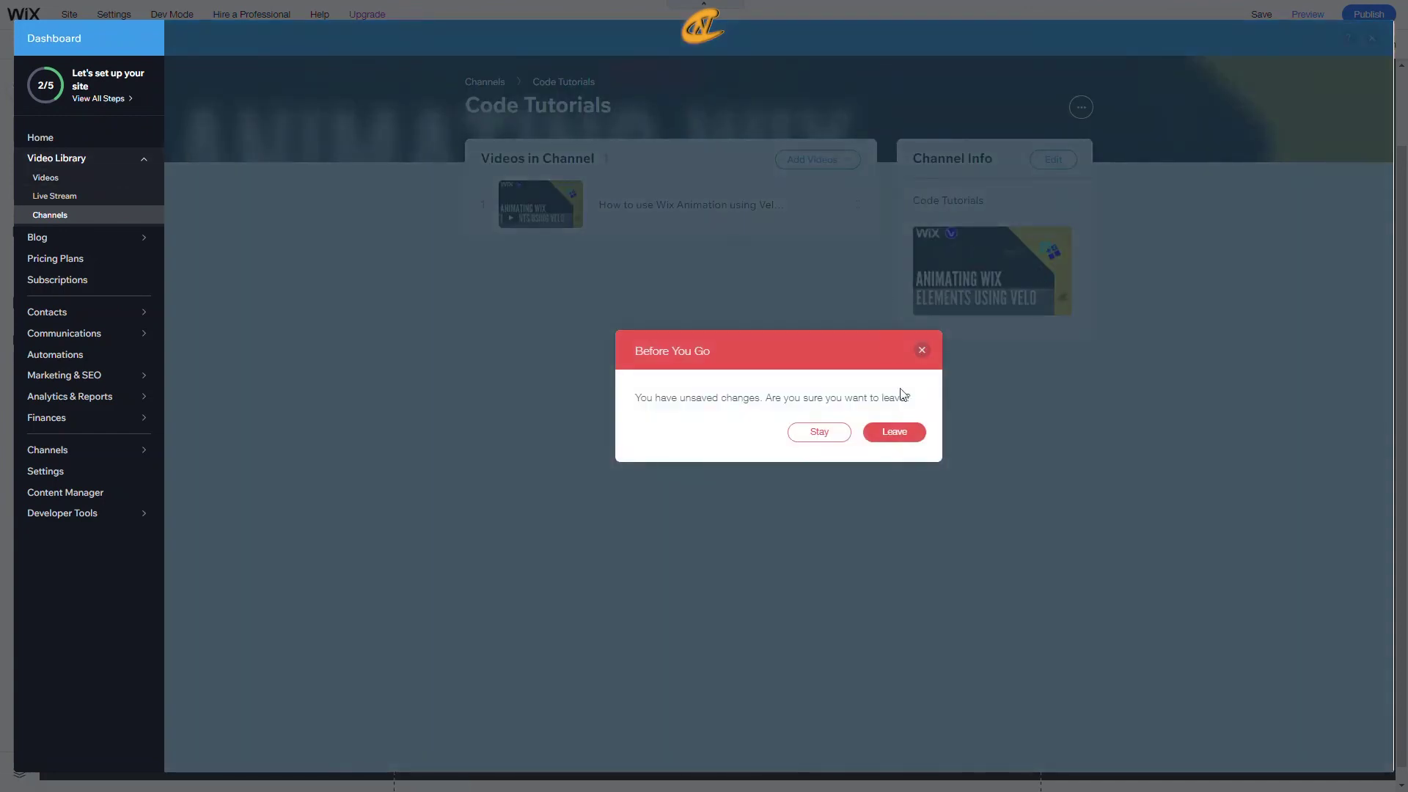
Leave the dashboard without saving, then drag the Login Bar up into the site header.
{"action": "left_click", "coordinate": [883, 437]}
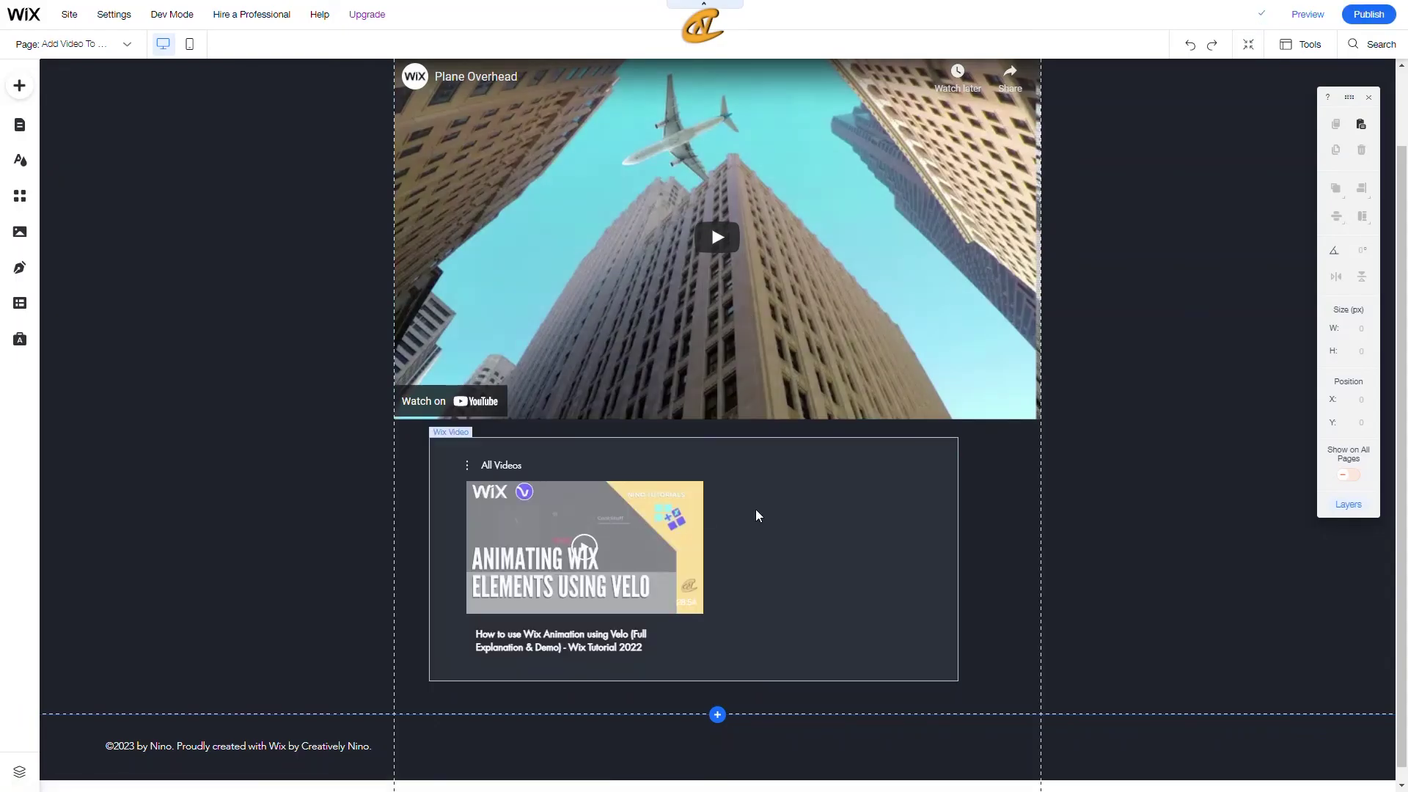
{"action": "left_click", "coordinate": [755, 514]}
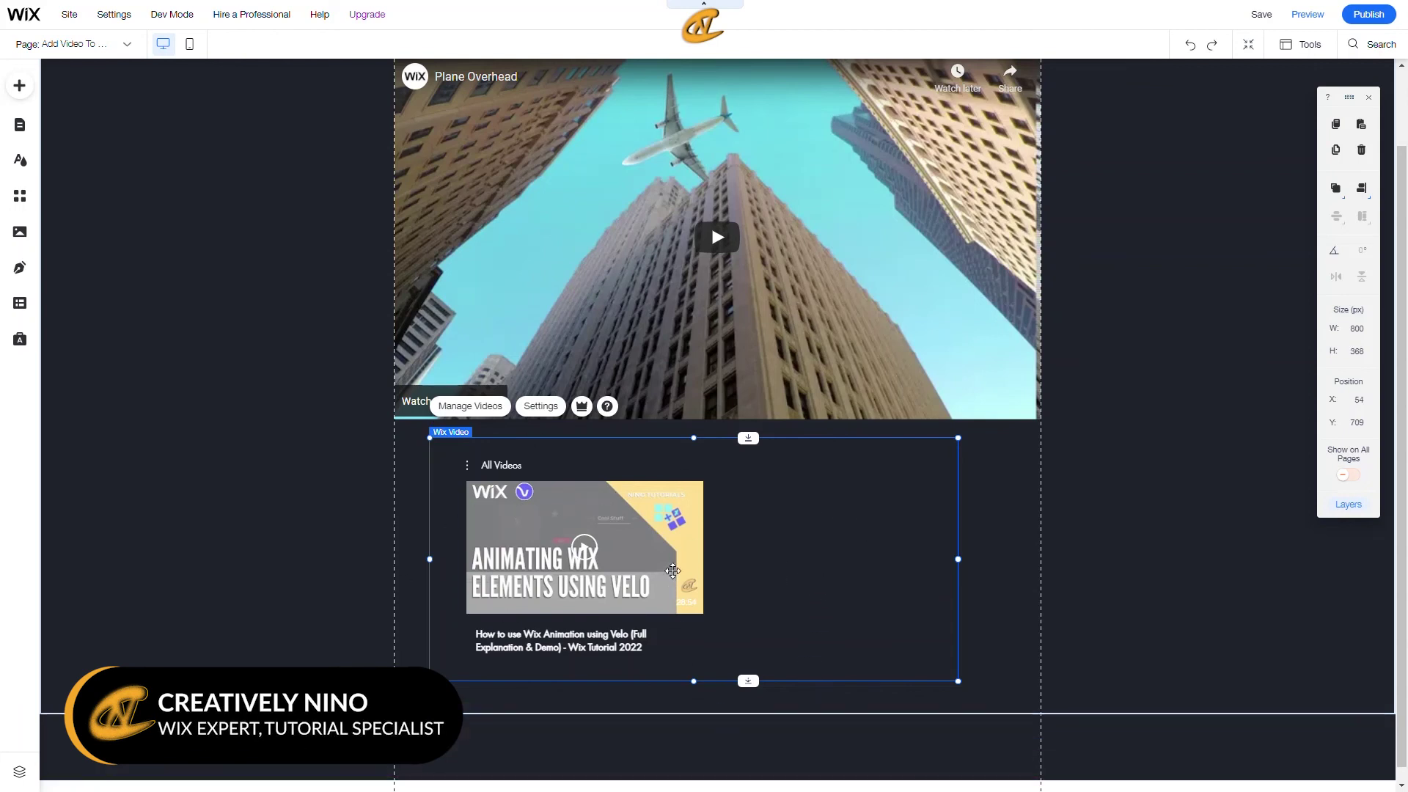
{"action": "scroll", "coordinate": [1242, 290], "scroll_direction": "up", "scroll_amount": 1}
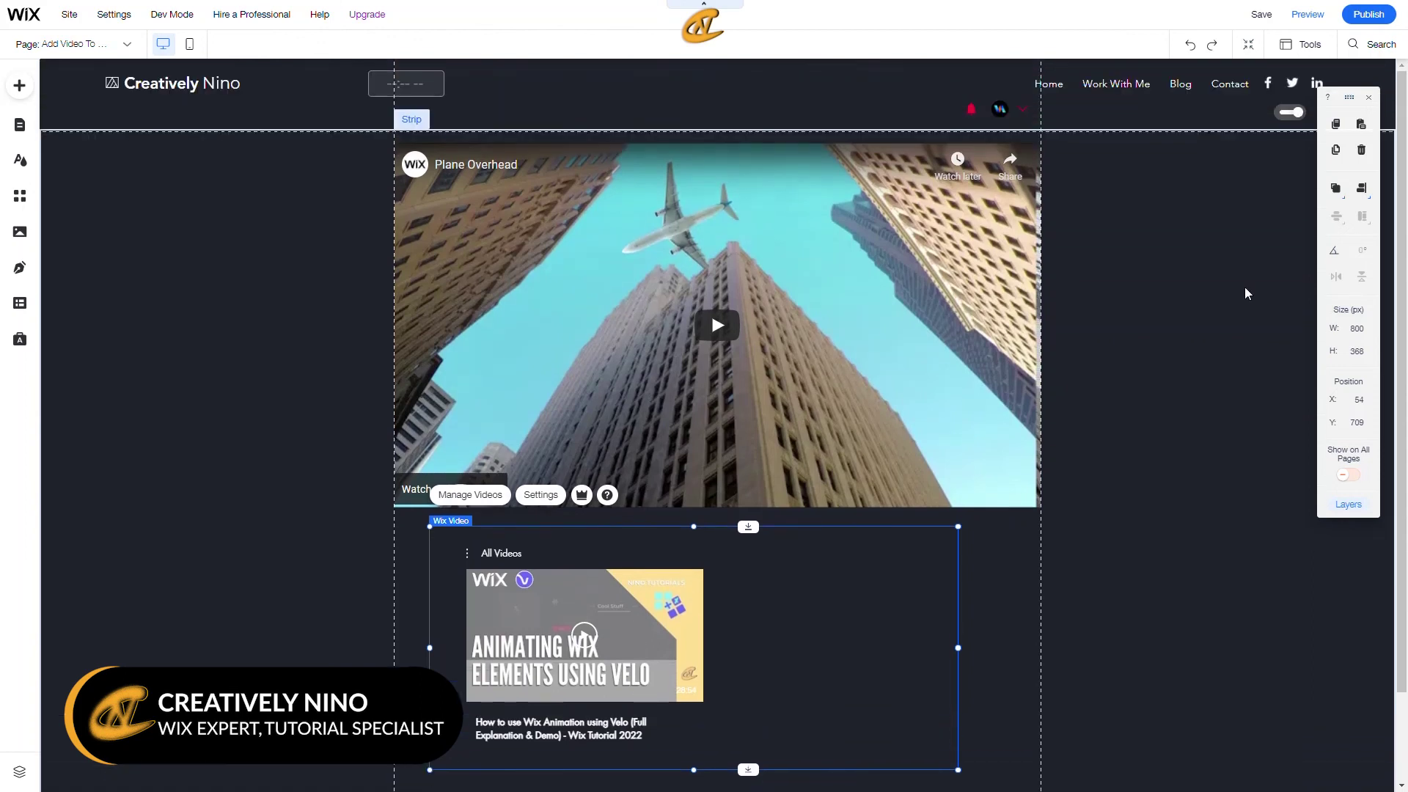
{"action": "left_click", "coordinate": [995, 115]}
{"action": "left_click_drag", "start_coordinate": [995, 115], "coordinate": [991, 85]}
{"action": "left_click", "coordinate": [1111, 410]}
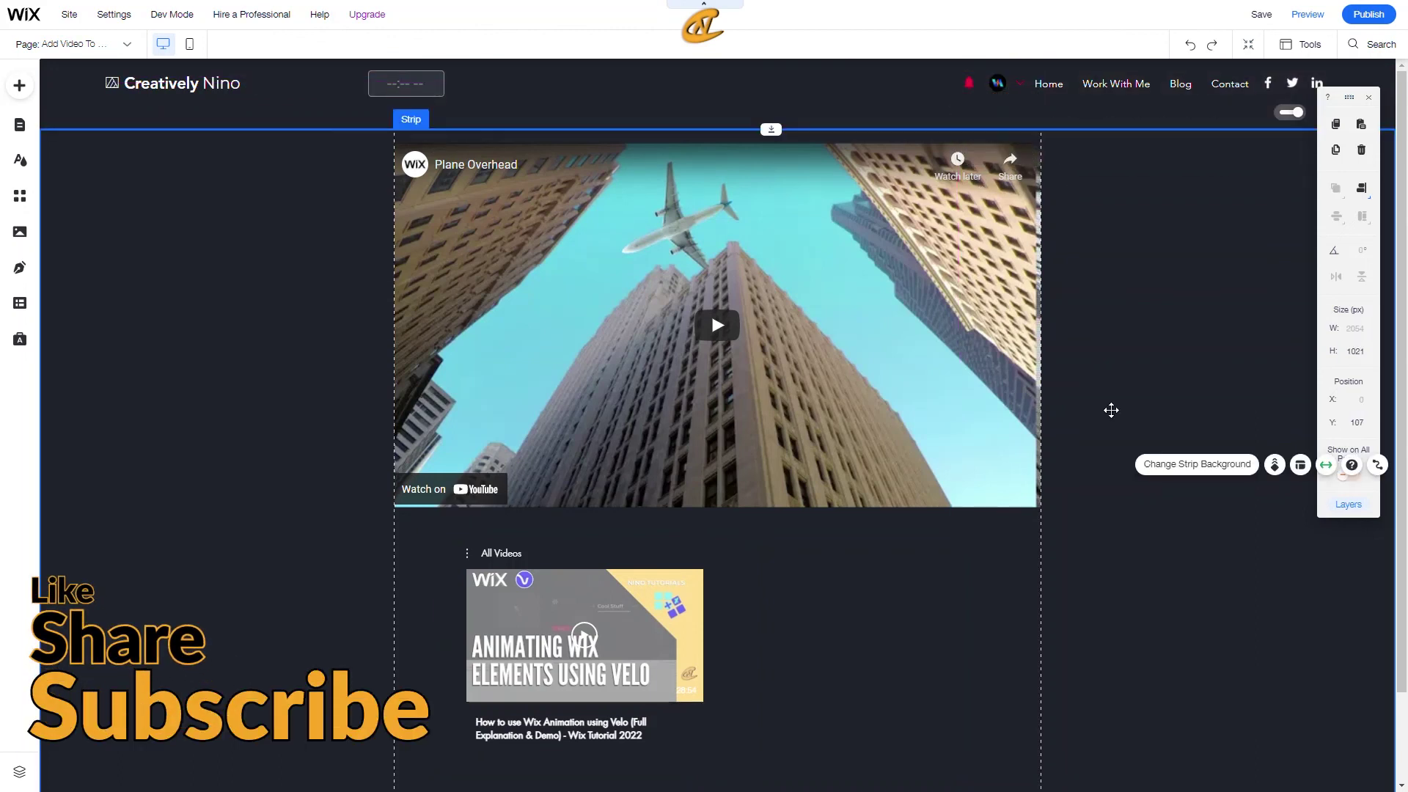